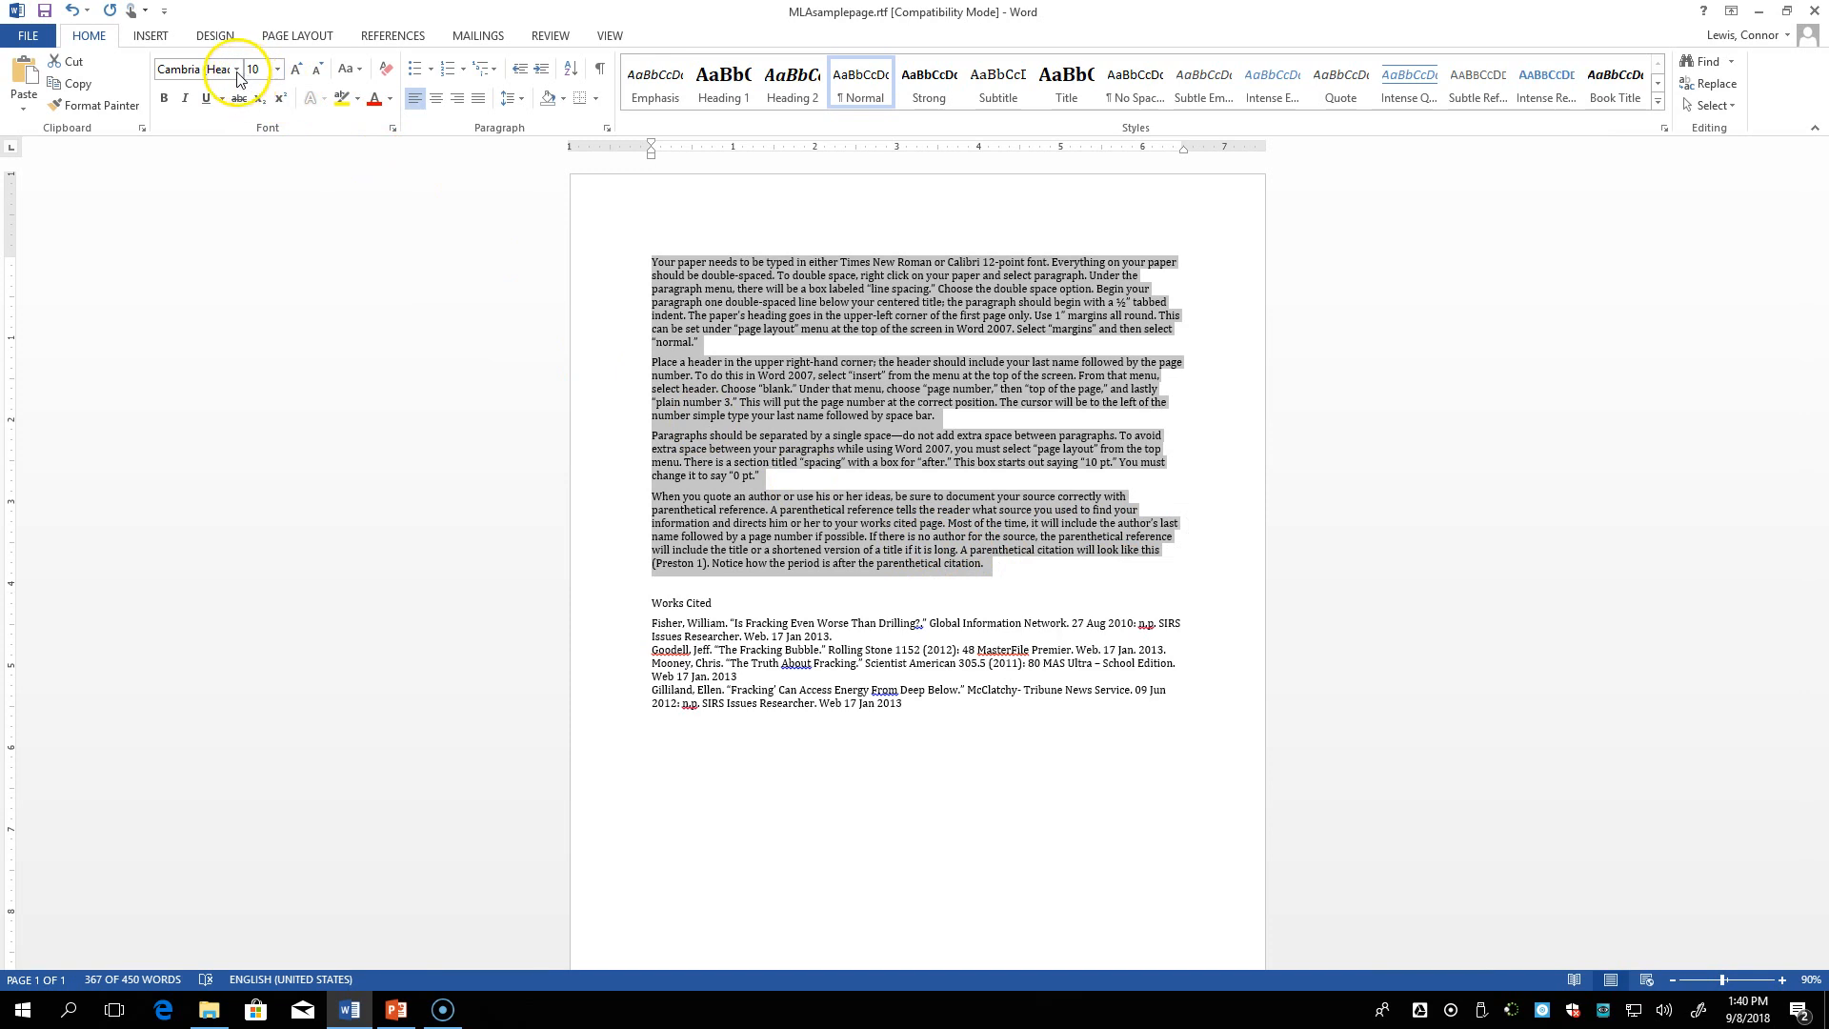
Set the selected body paragraphs to Times New Roman, 12 pt
left_click(237, 72)
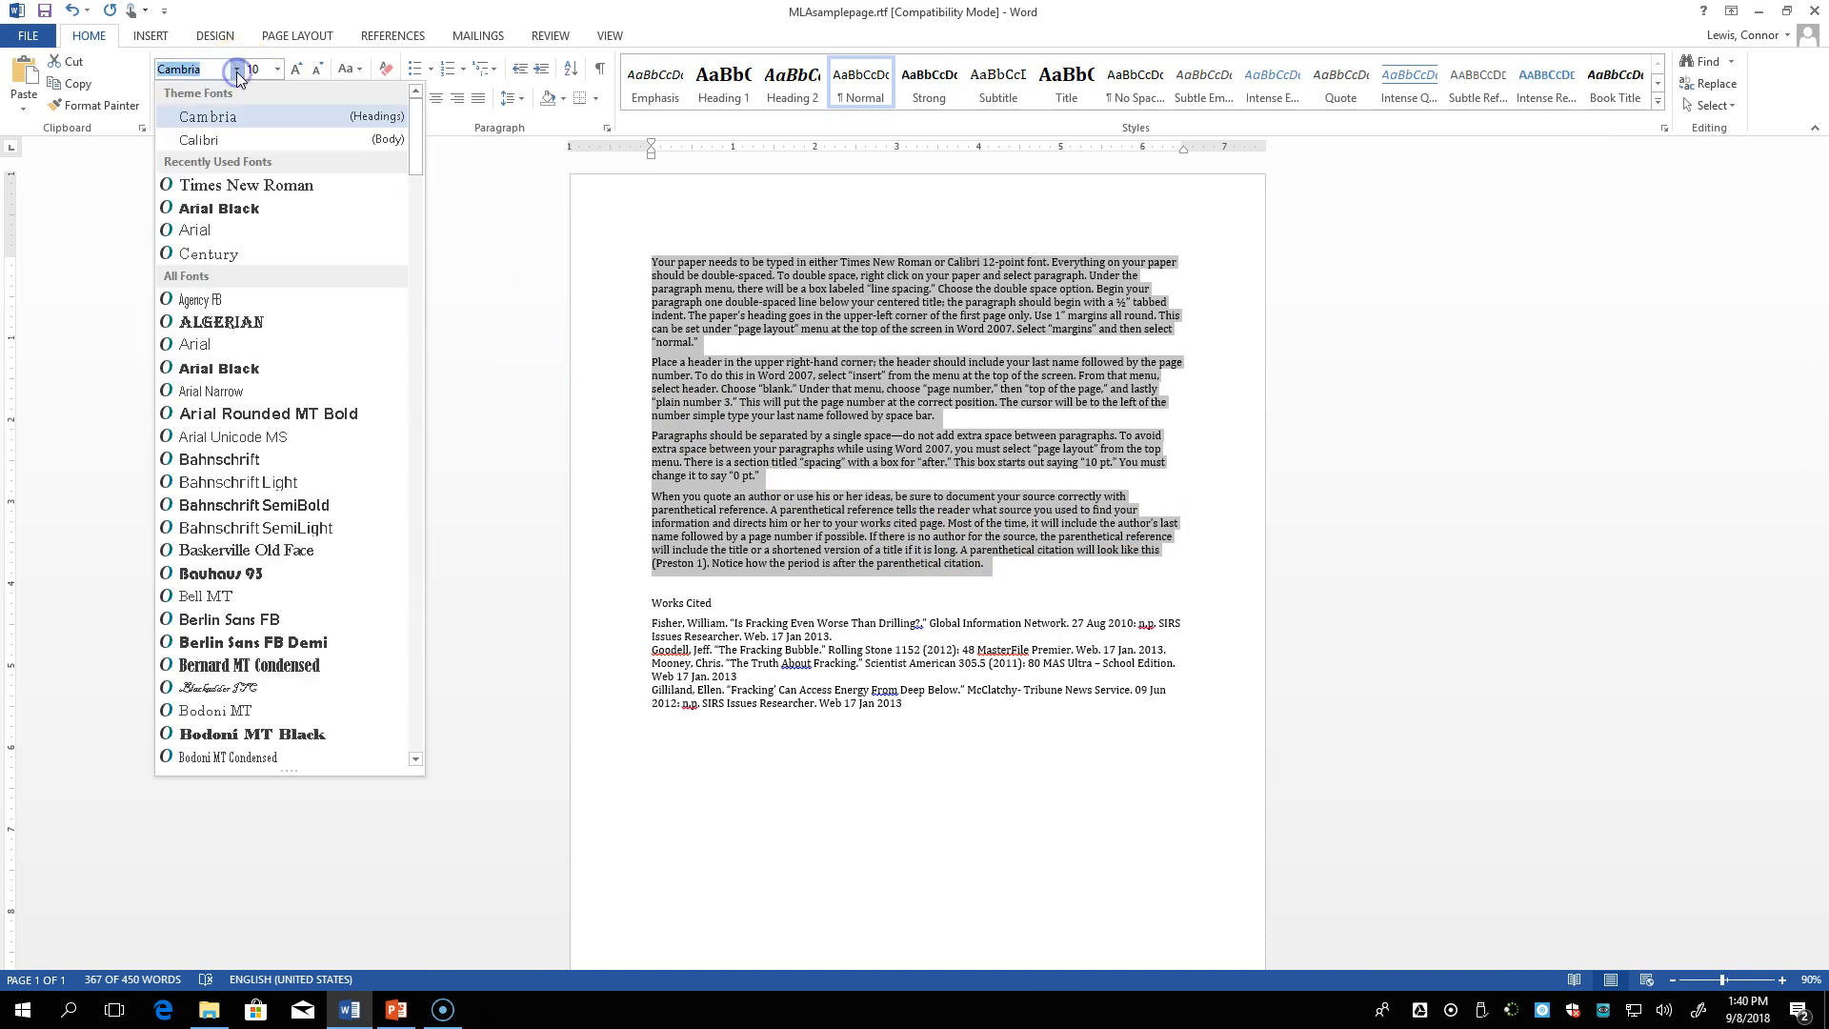
left_click(246, 185)
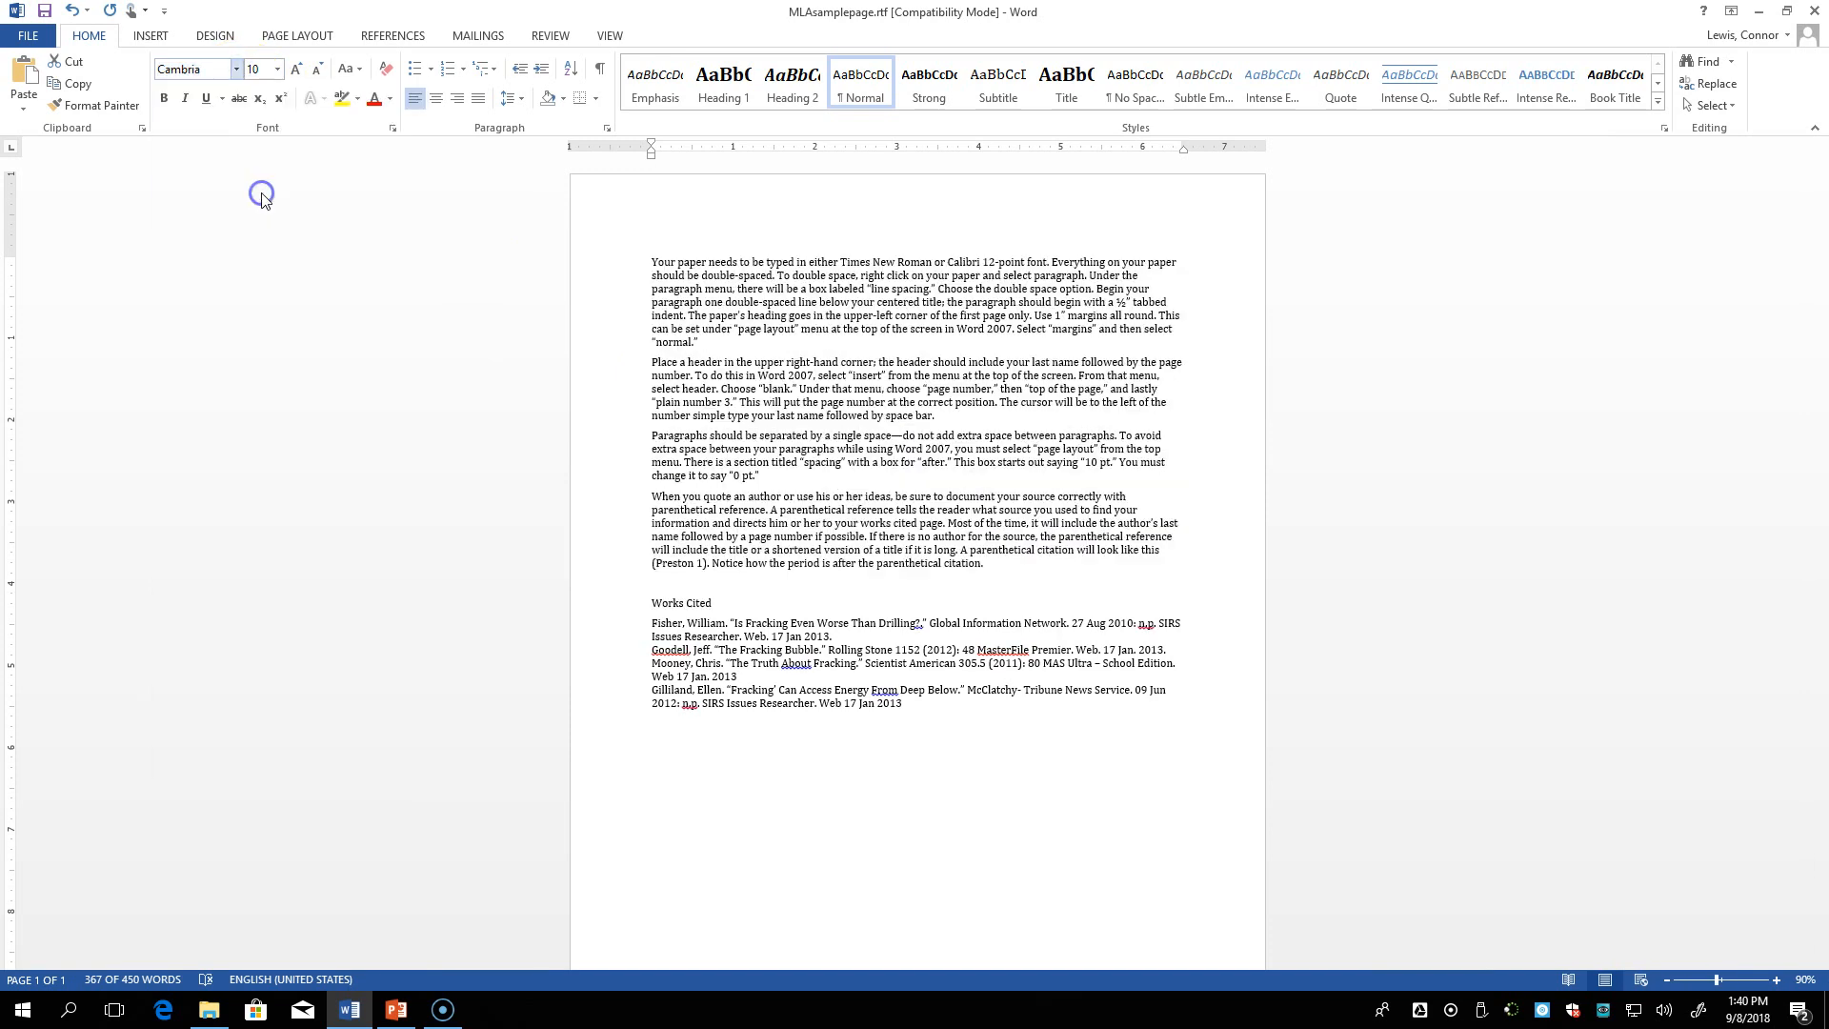
left_click(277, 70)
left_click(255, 164)
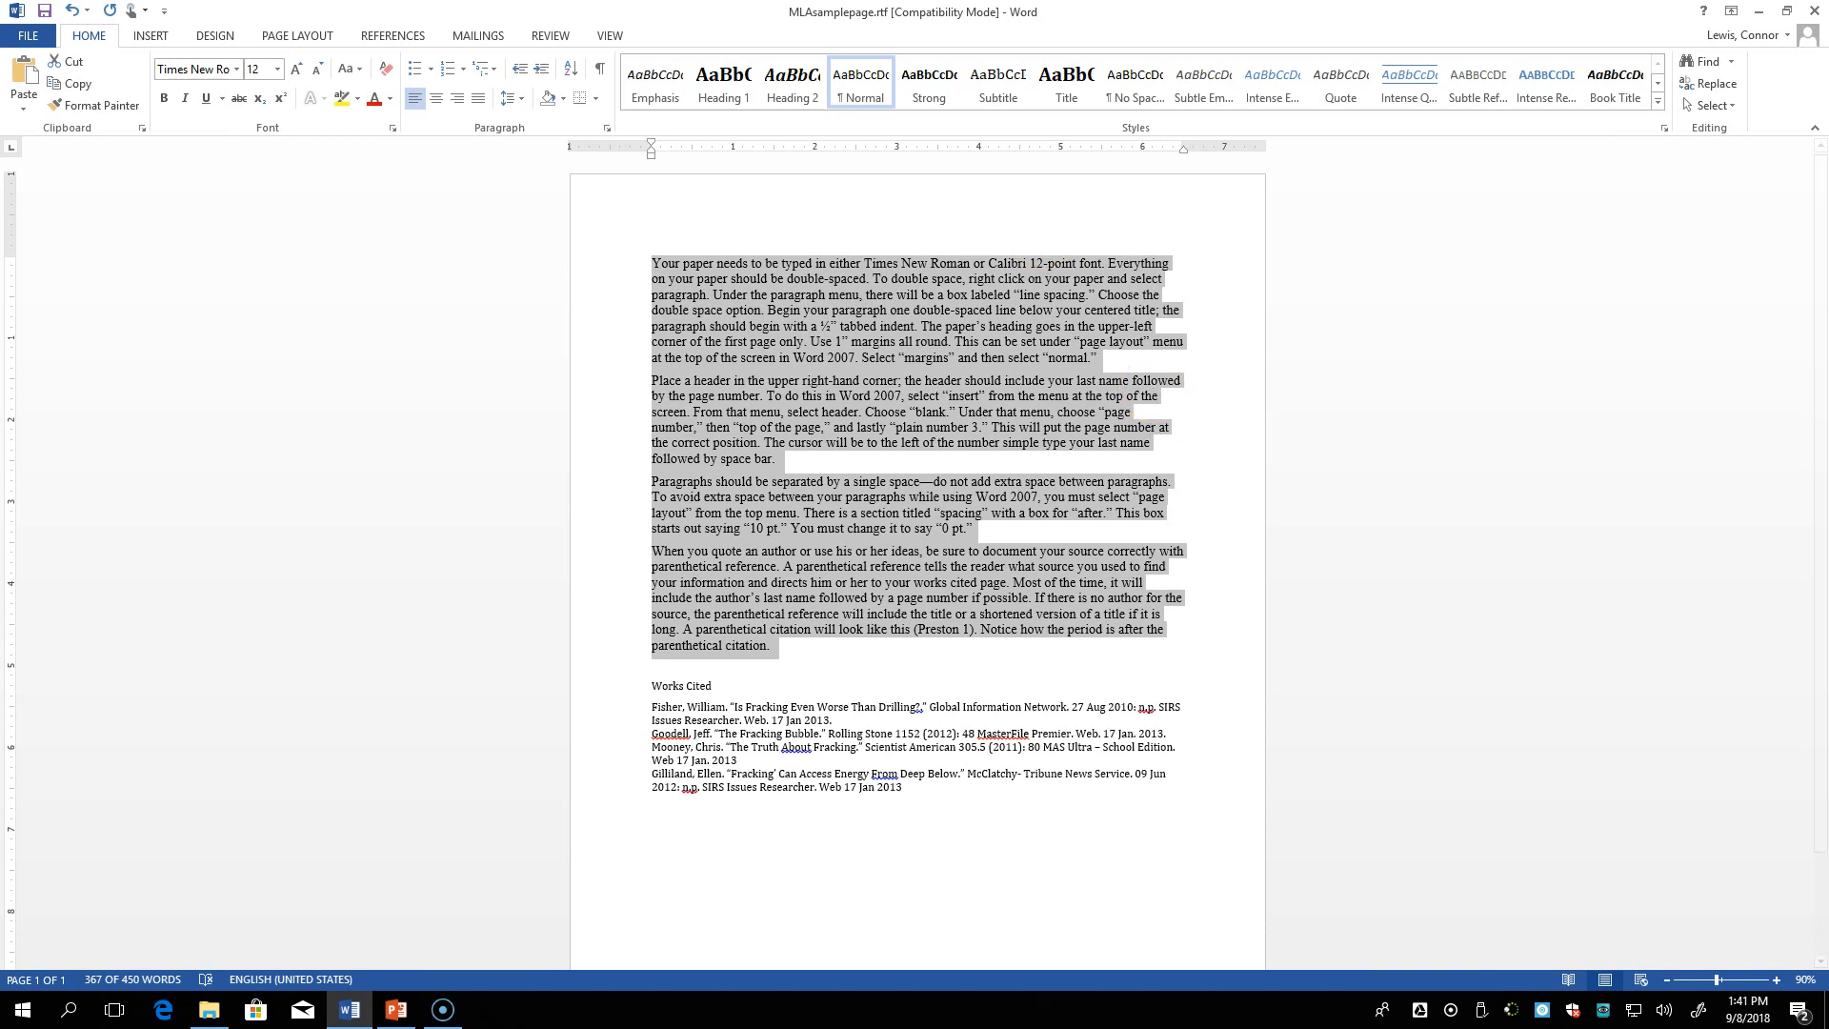
Set the selected body paragraphs to double line spacing with 0 pt spacing after
right_click(889, 360)
left_click(952, 496)
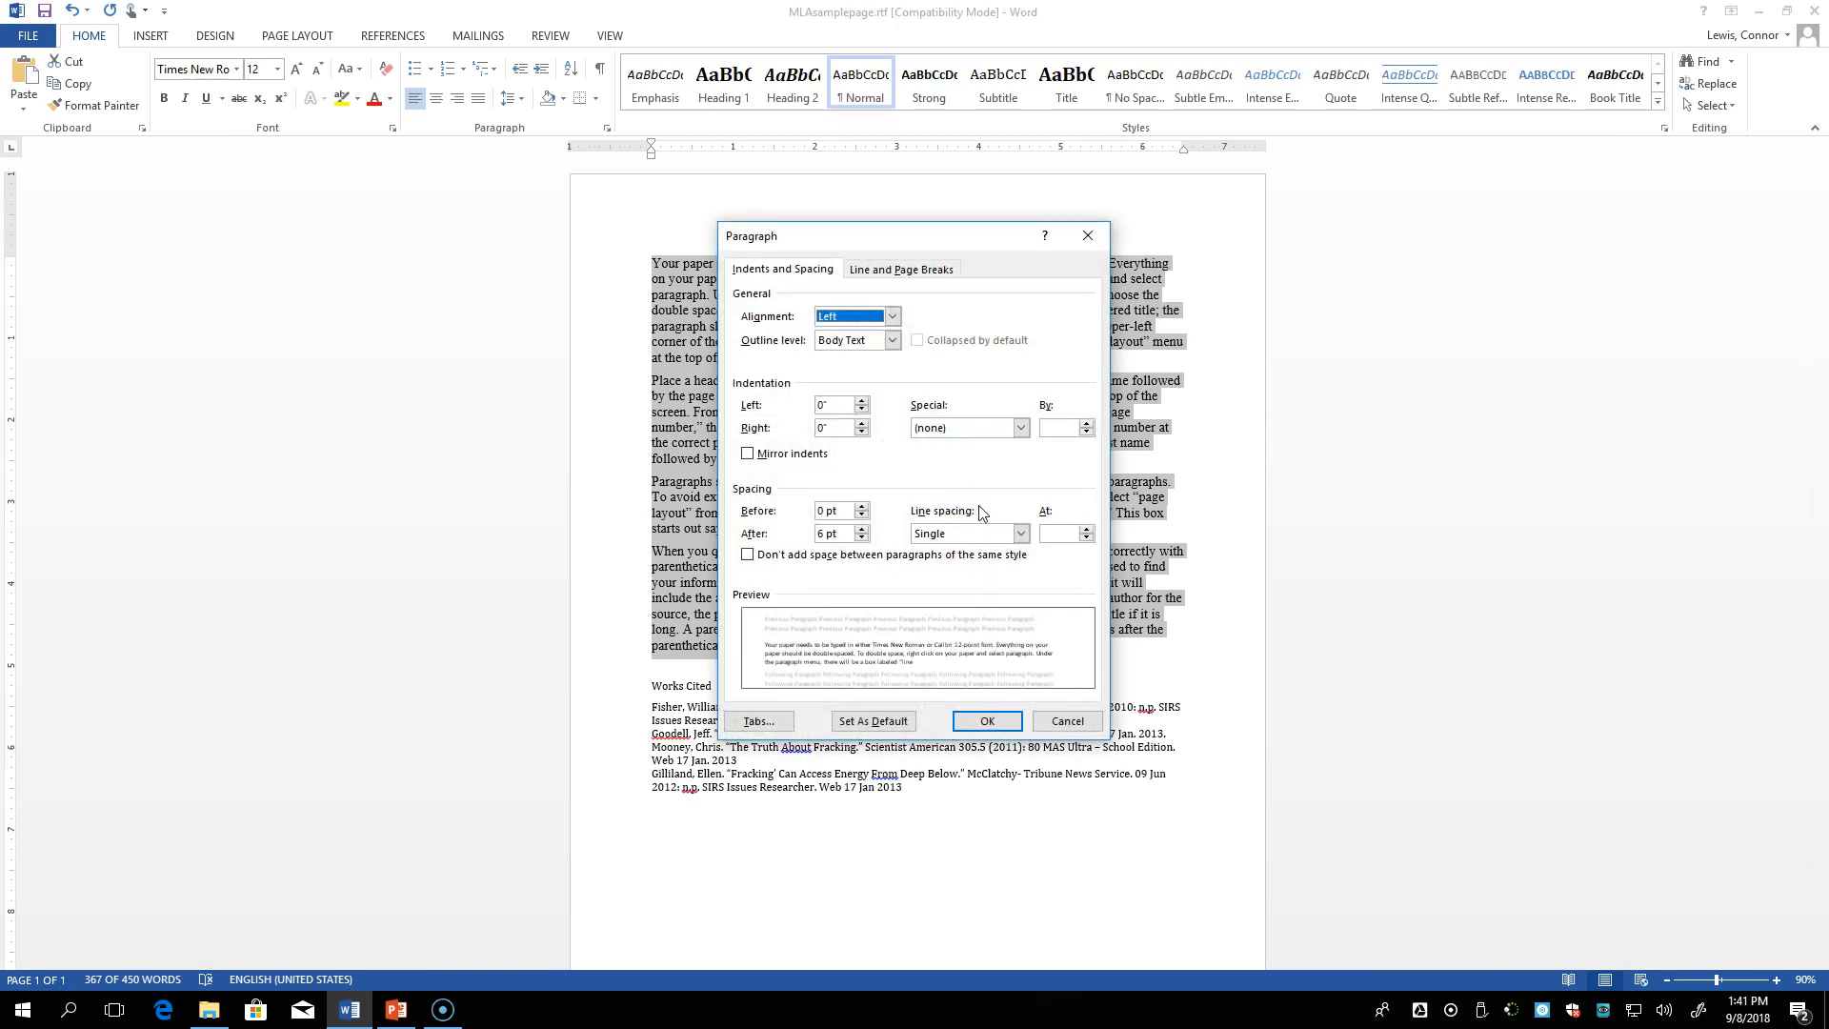
left_click(1020, 533)
left_click(1007, 576)
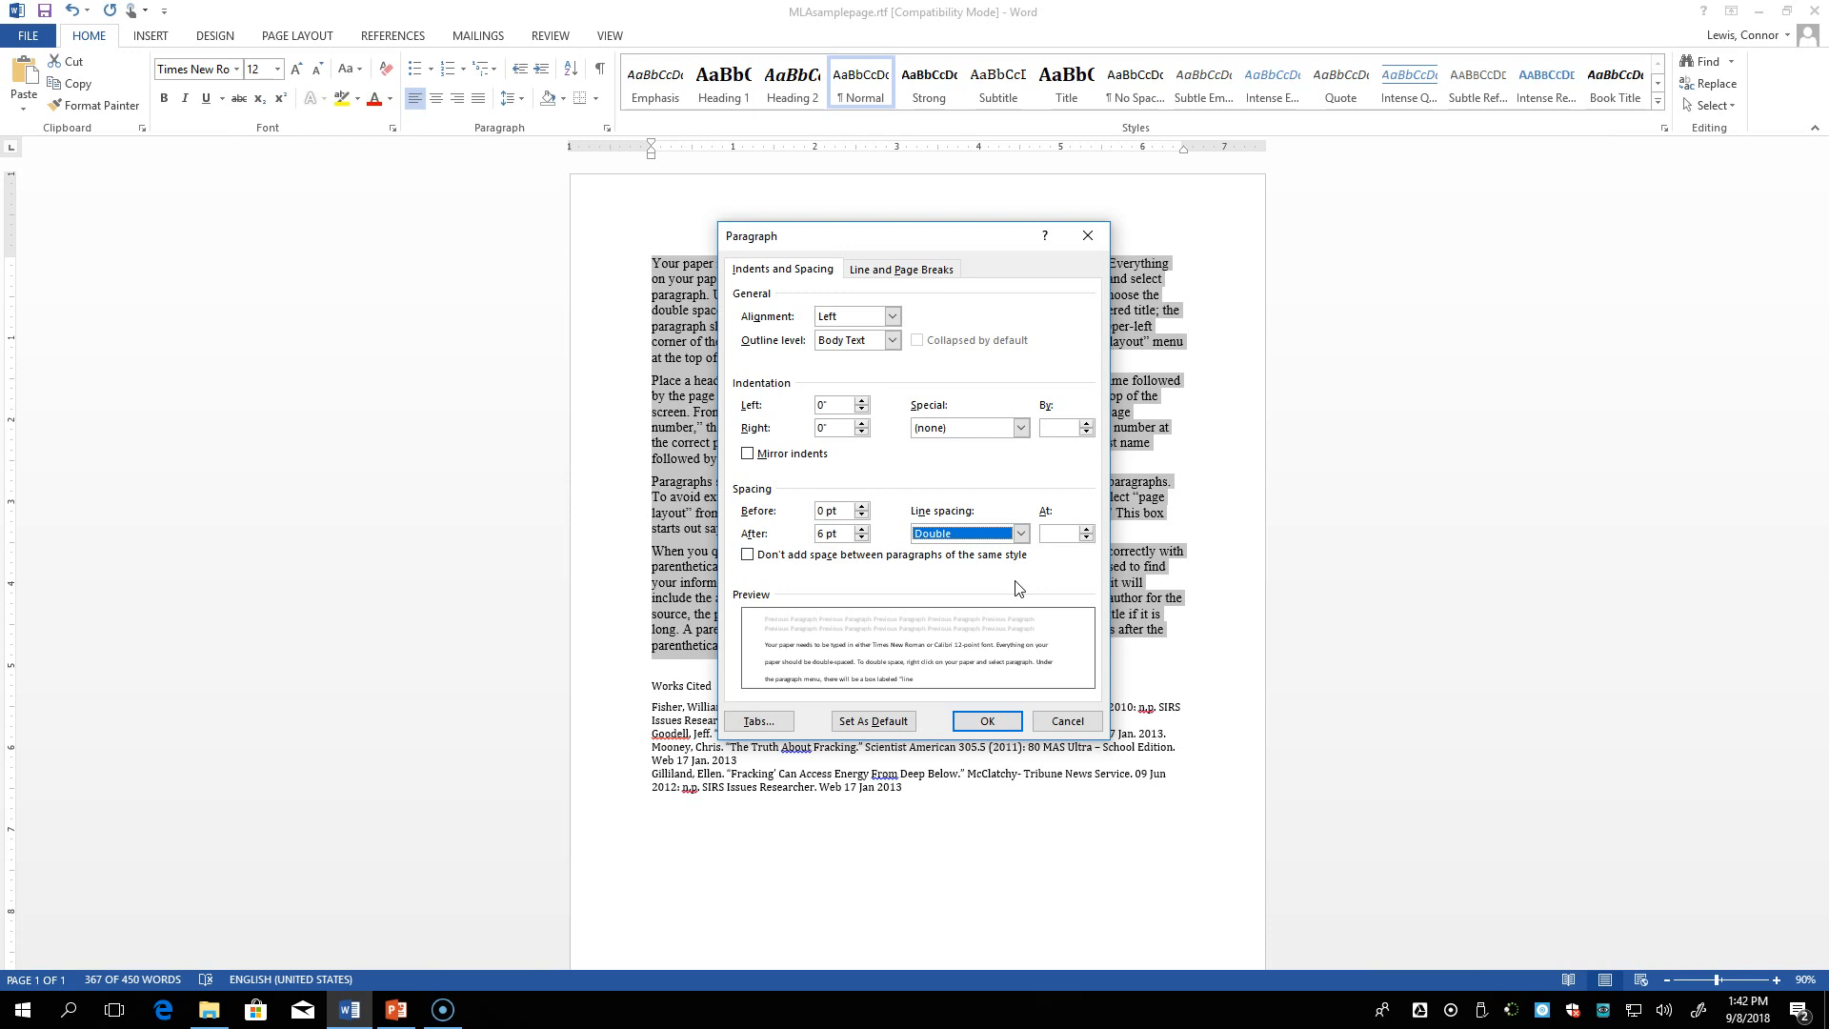
left_click(861, 538)
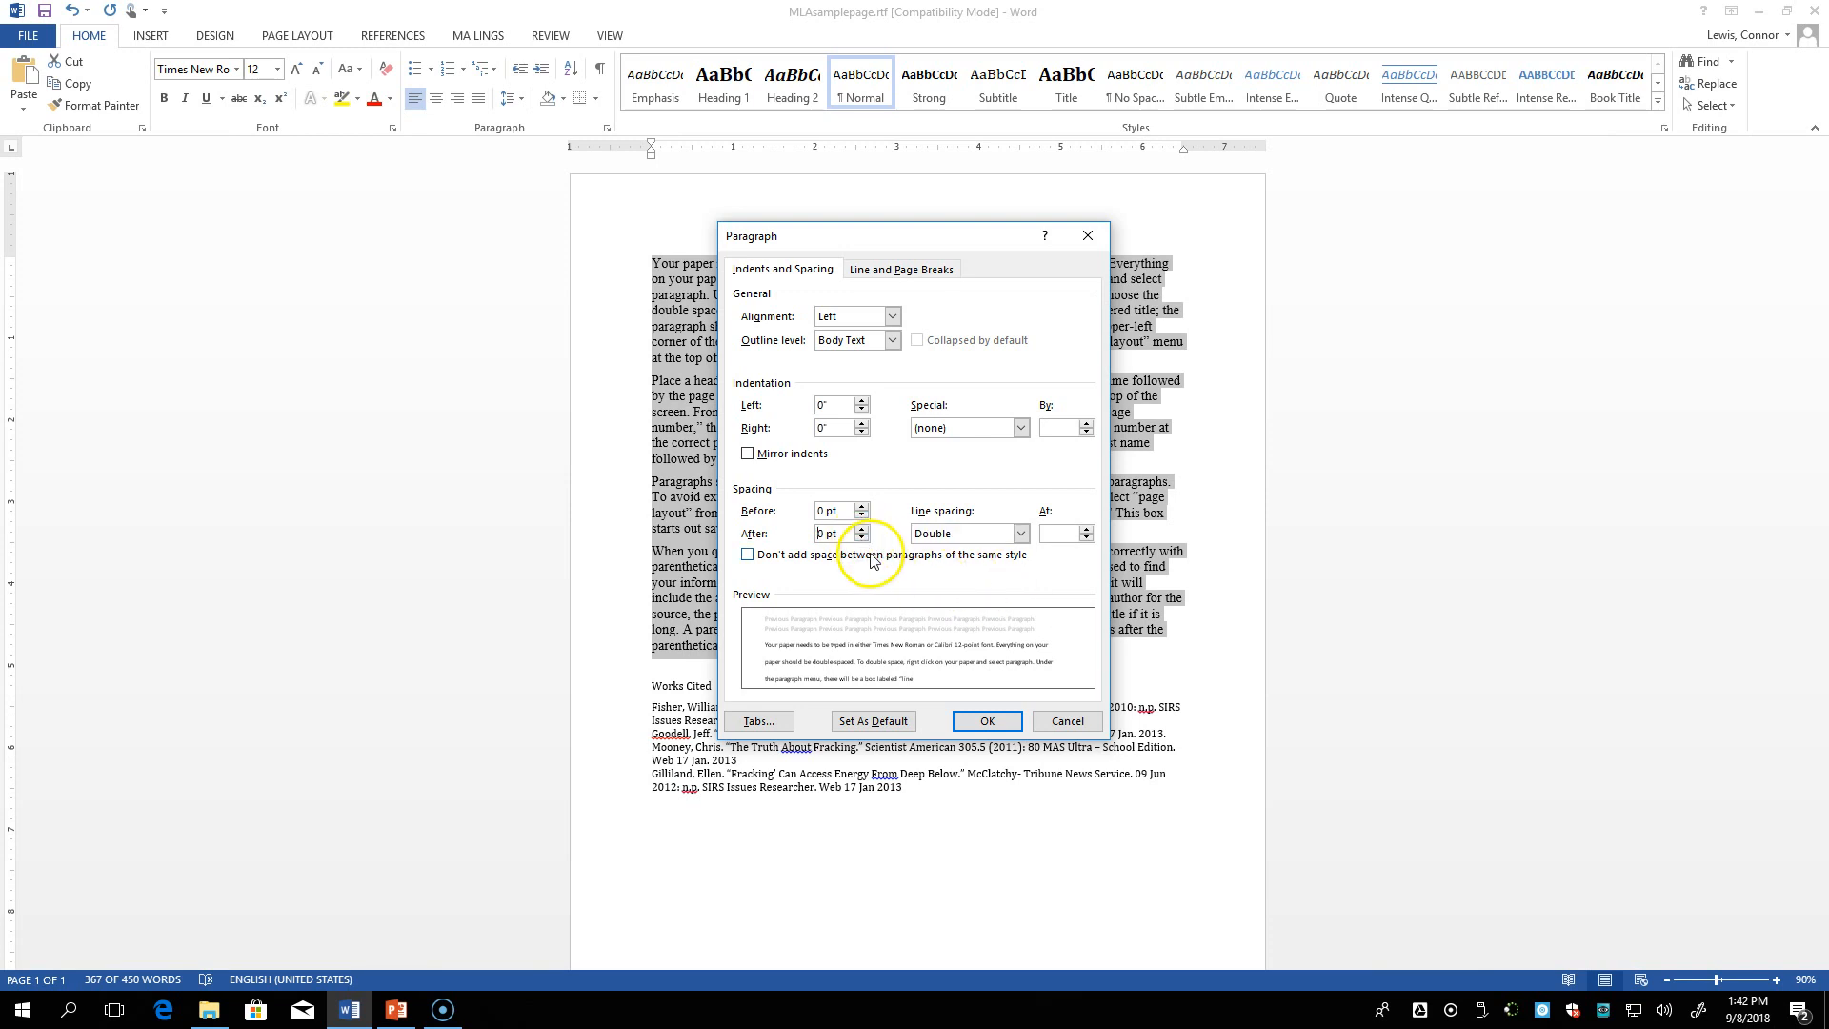
left_click(987, 722)
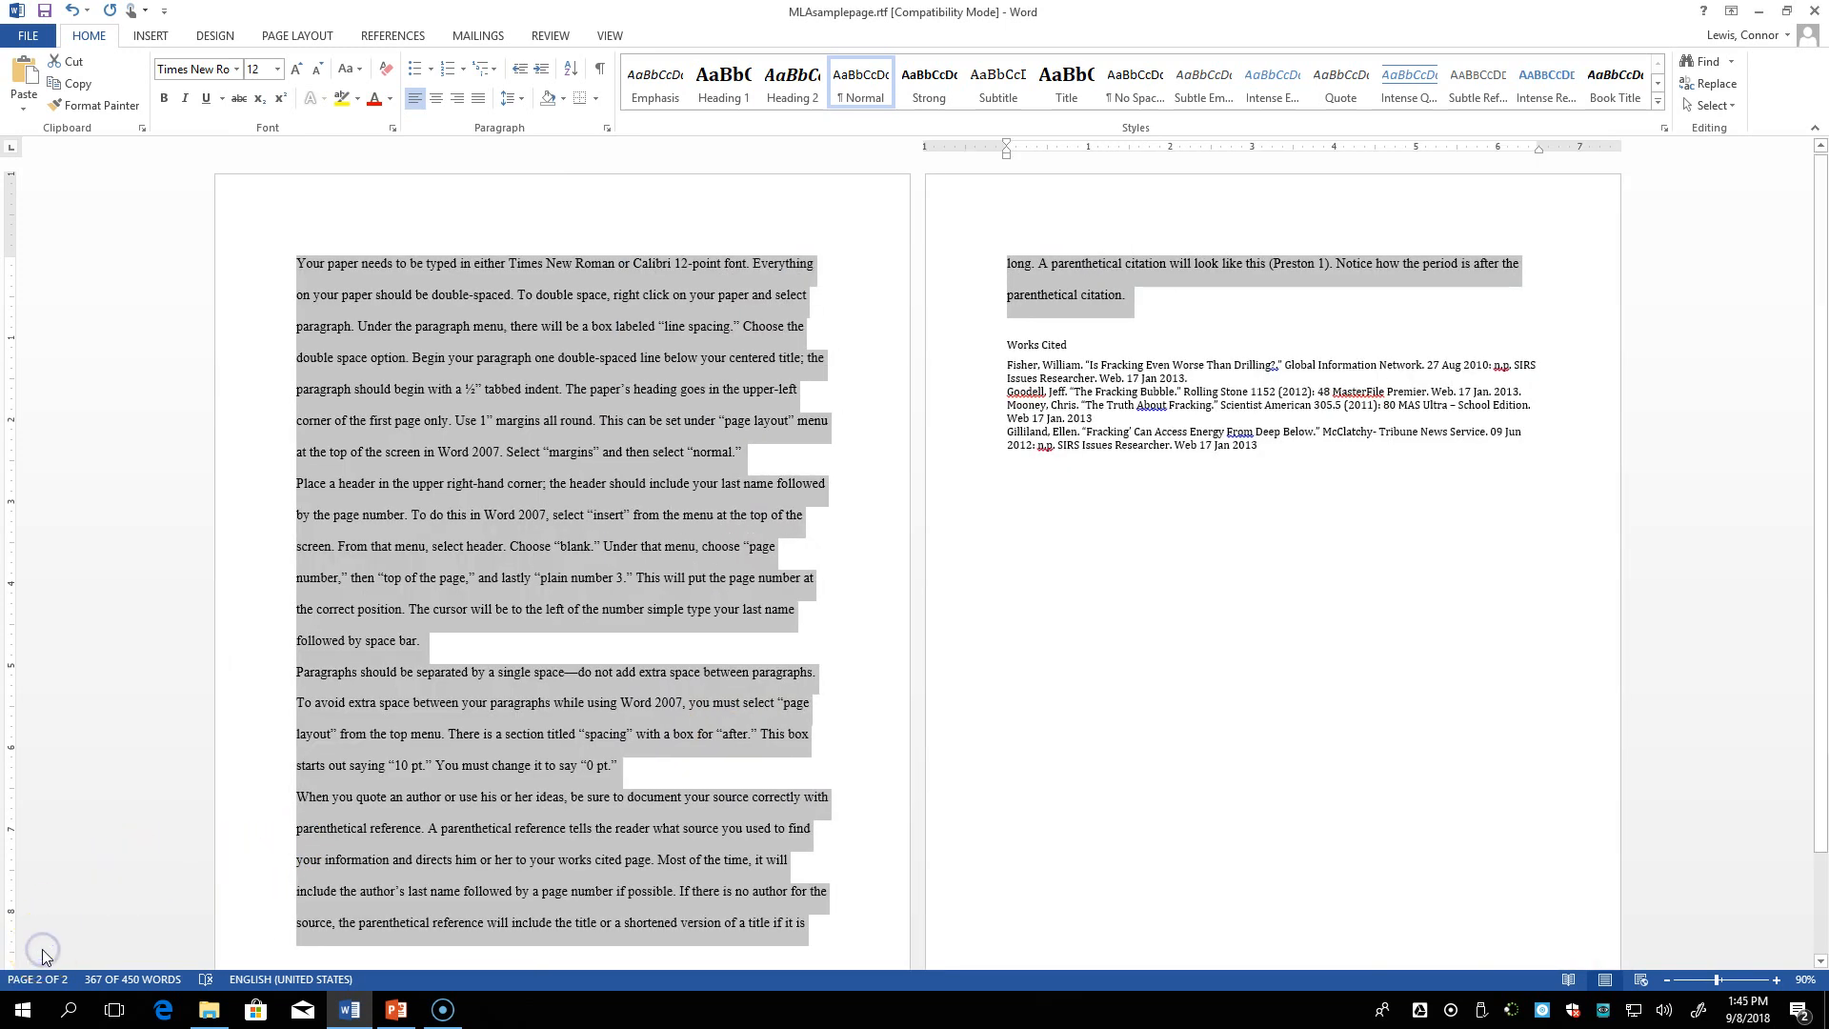
Insert a new line above the first body paragraph and enter "Your Name" on it
double_click(298, 273)
left_click(299, 272)
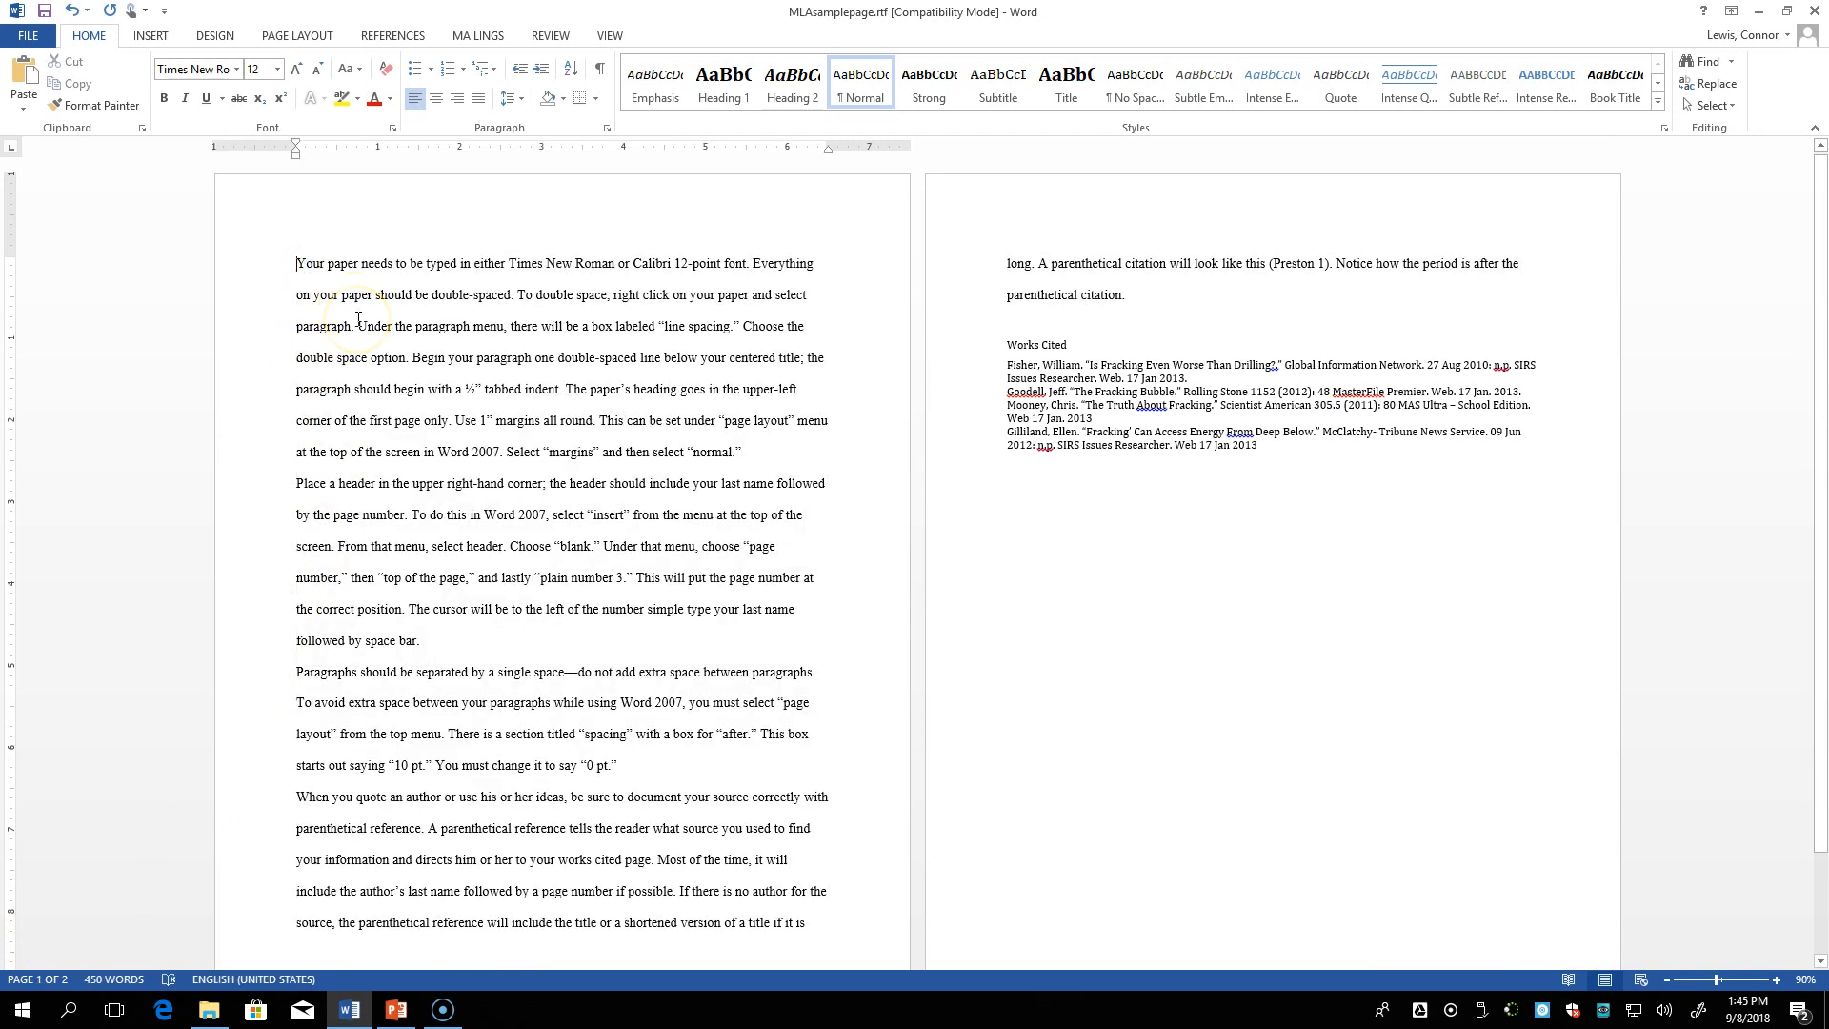
key("Return")
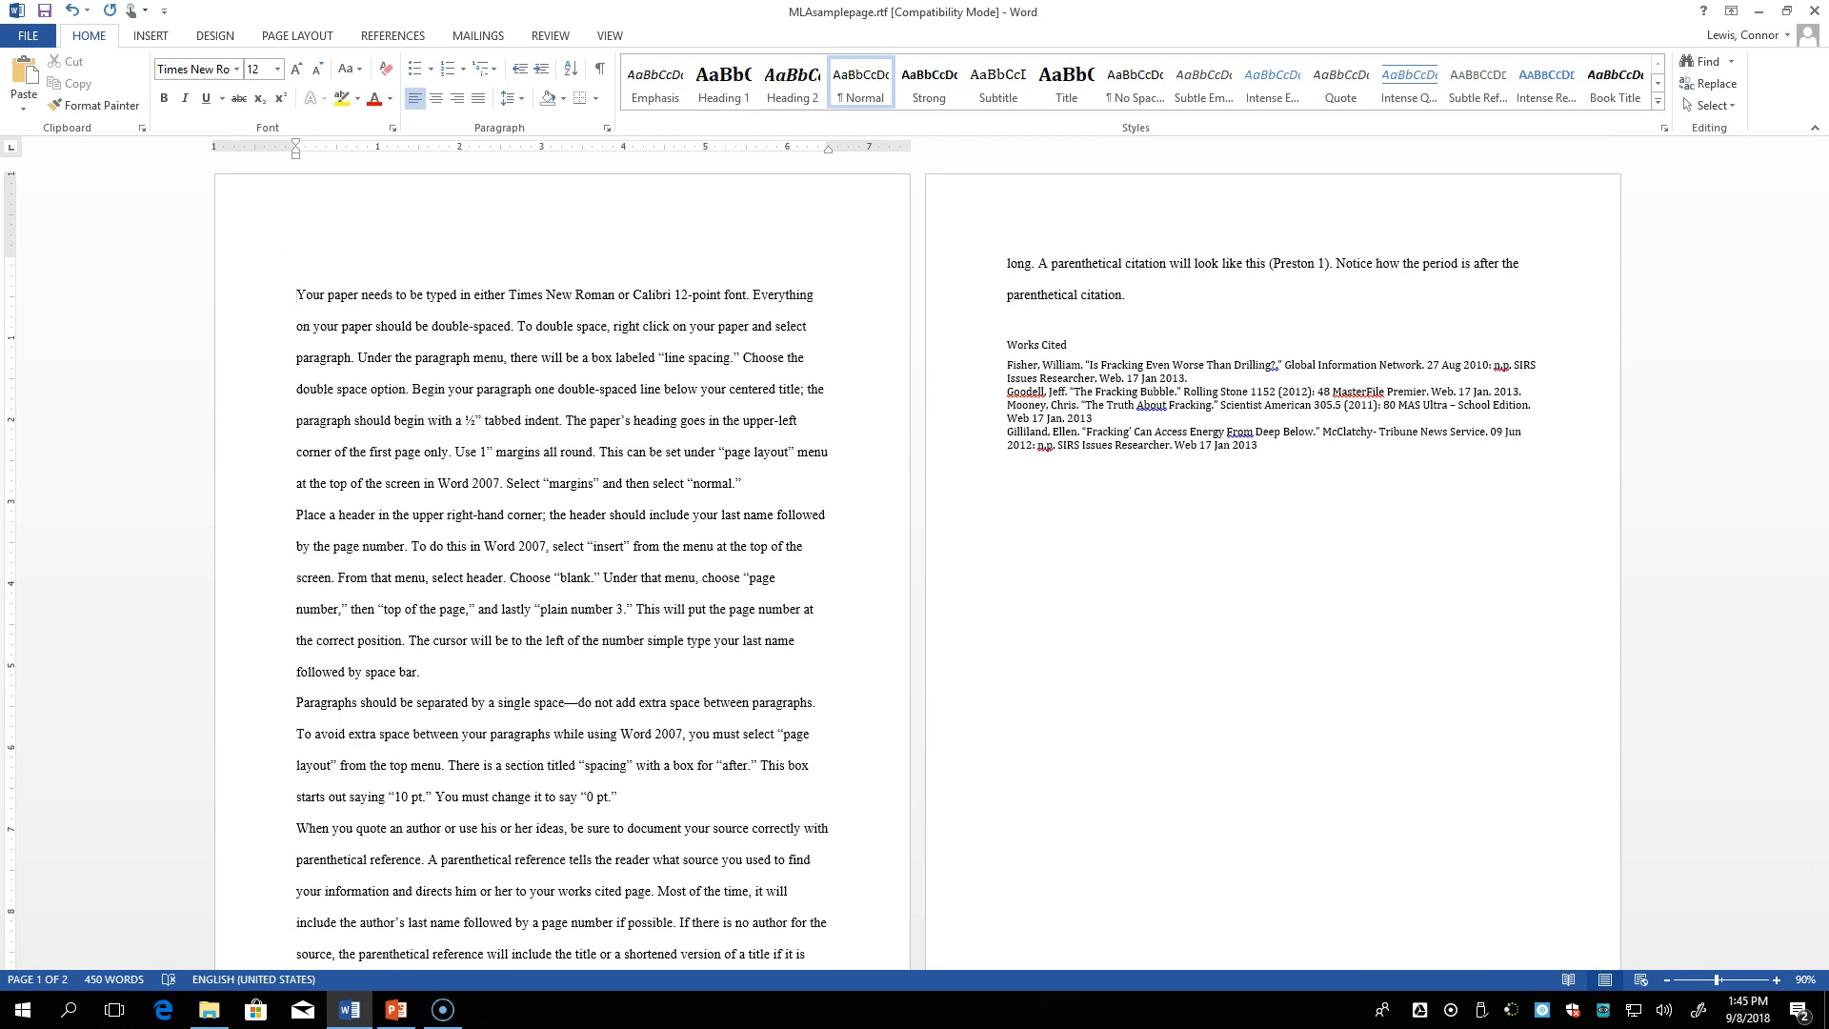
left_click(301, 266)
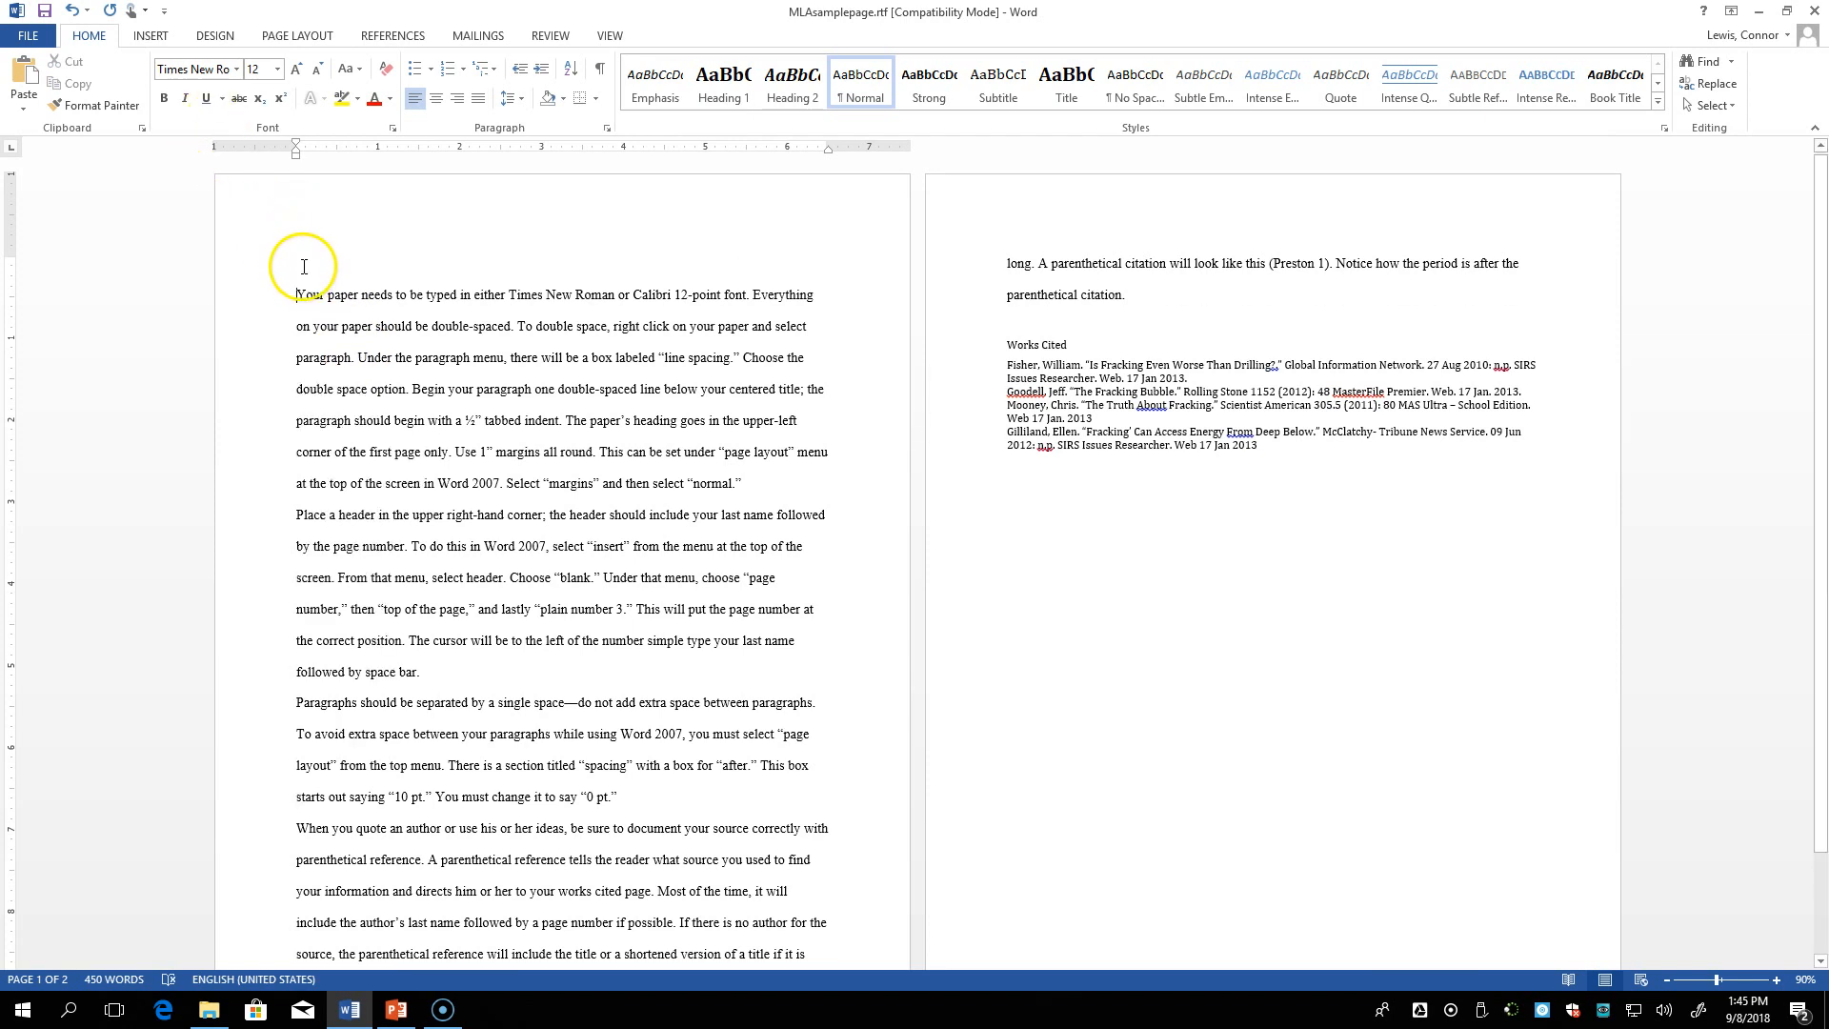
left_click(332, 263)
type("Your Name")
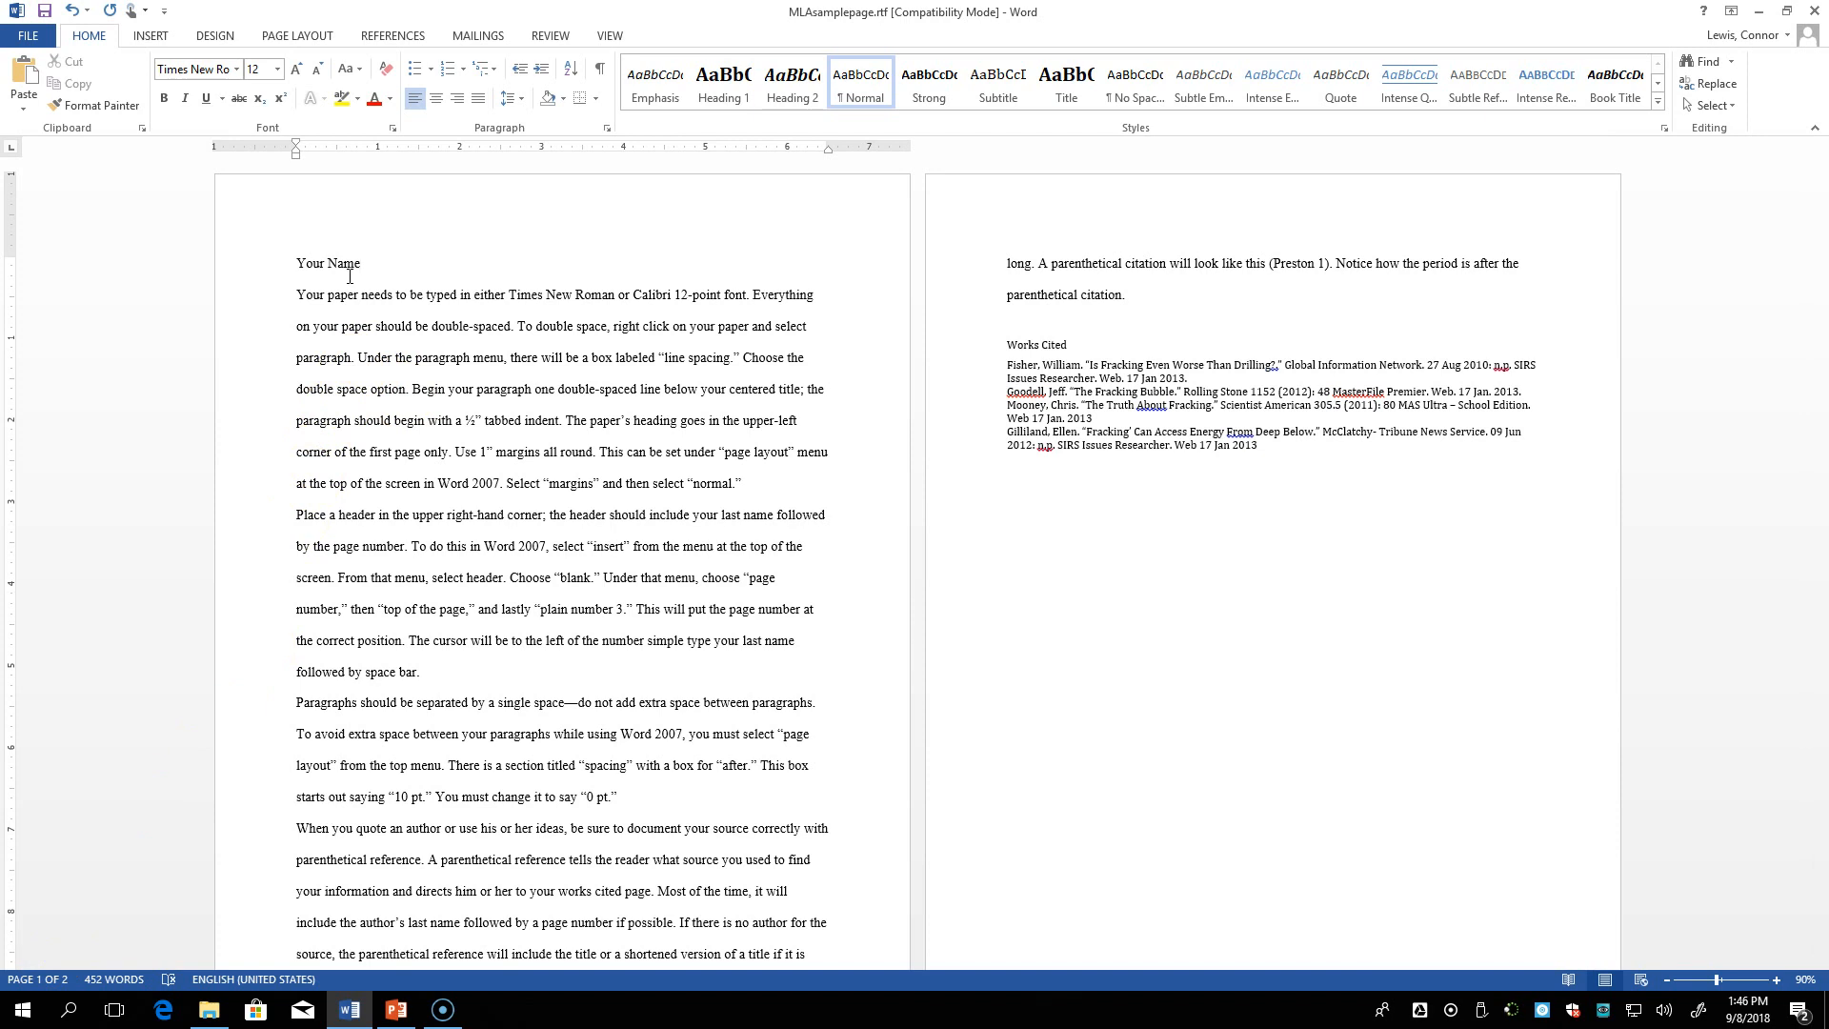
Below "Your Name", add heading lines for the teacher's name, the course "Computer Skills" and the date "10 October 2018"
key("Return")
type("Mr. Lewis")
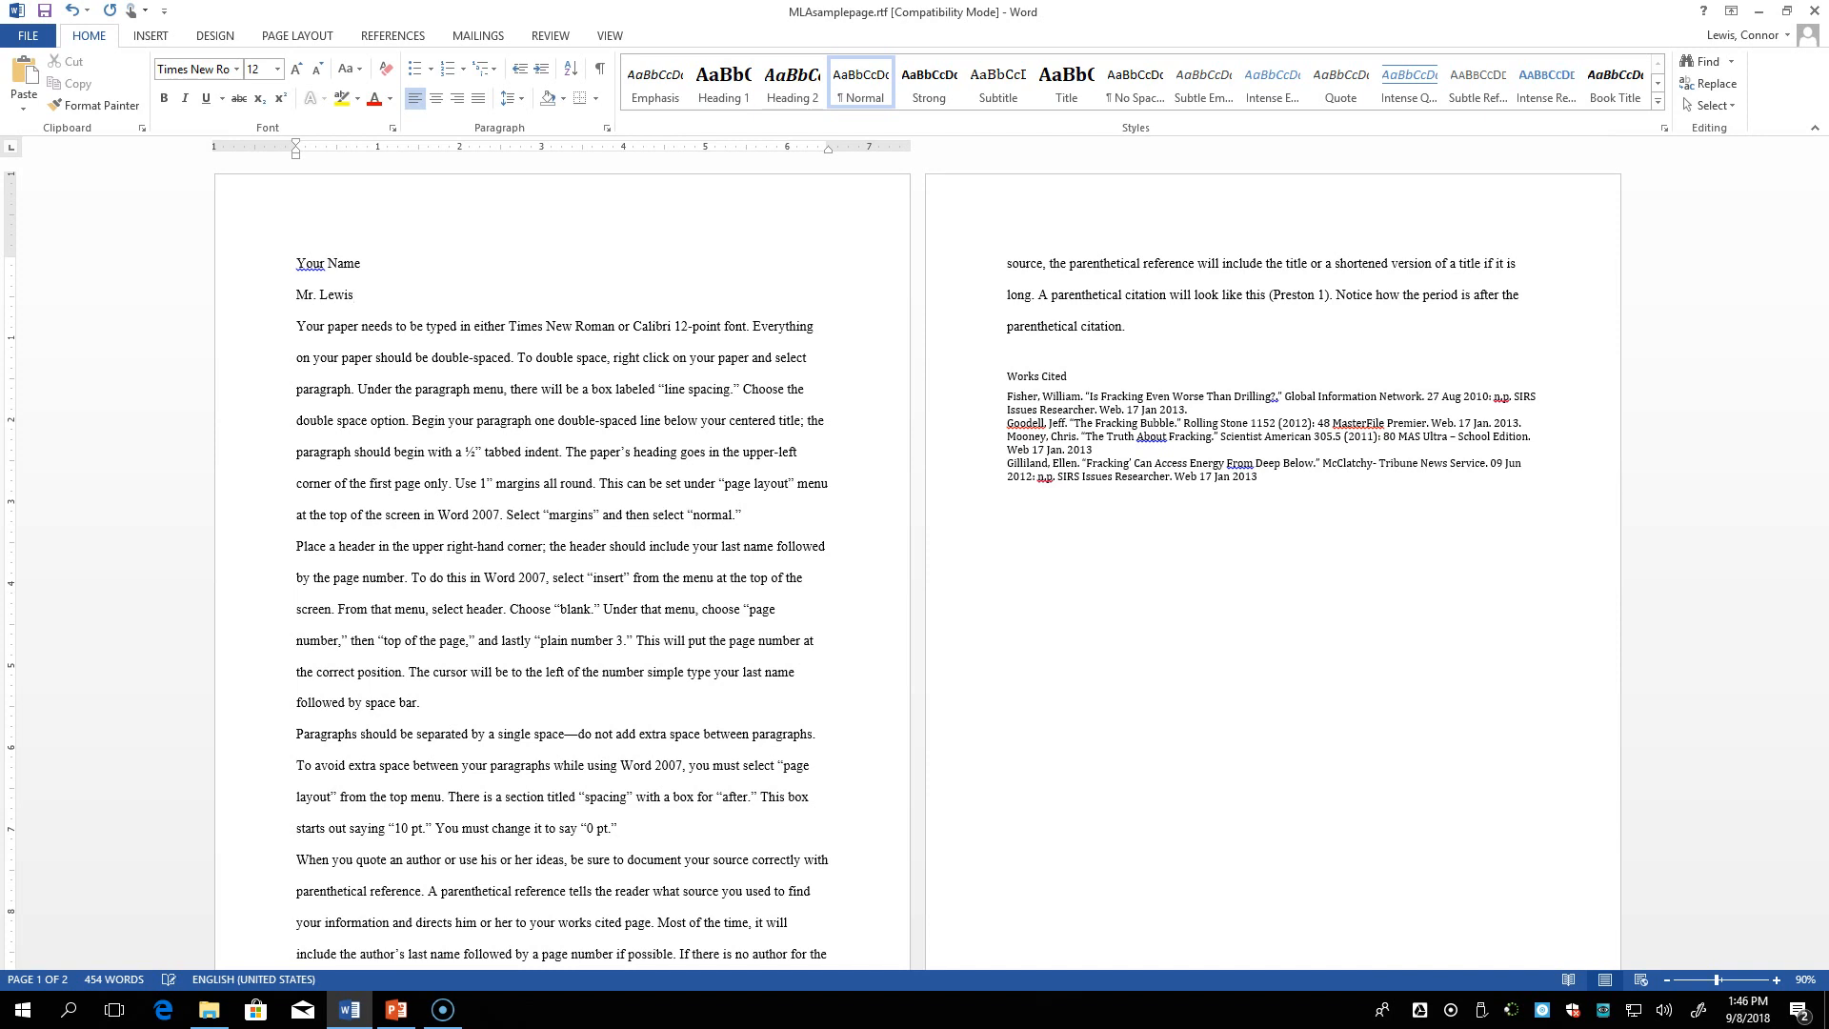
key("Return")
type("Computer Sk")
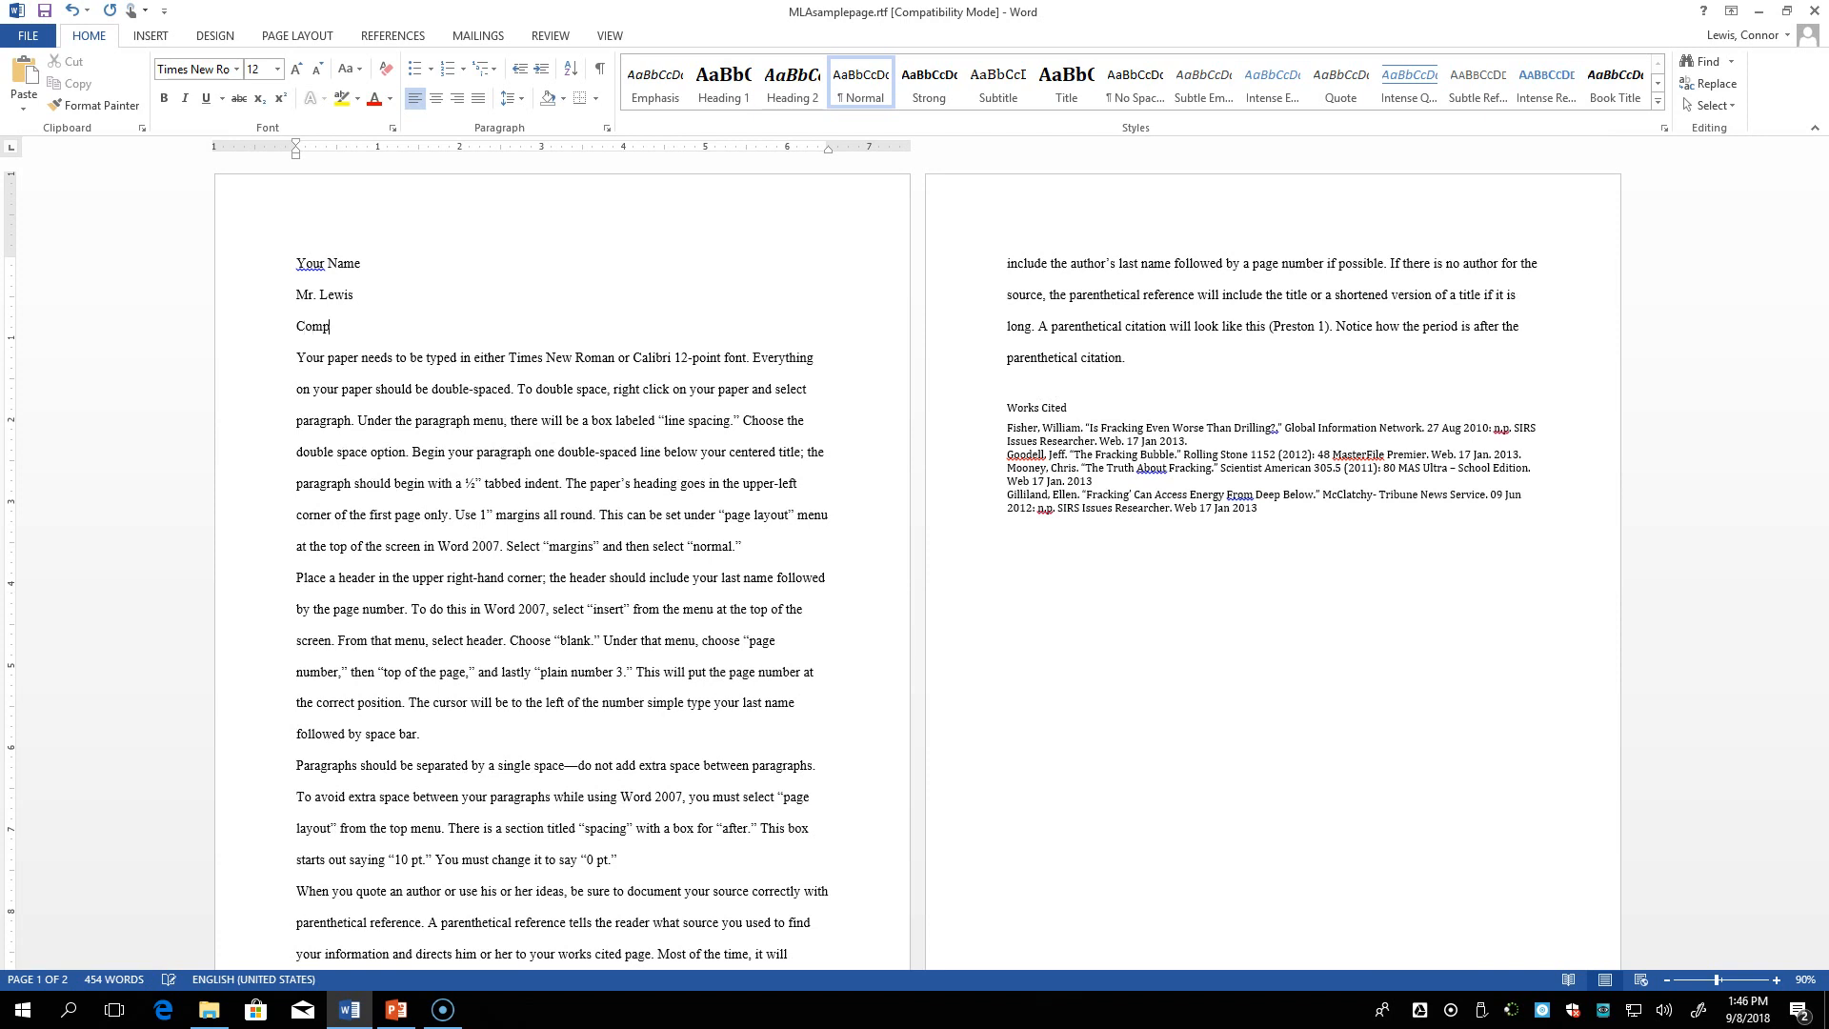
type("ills")
key("Return")
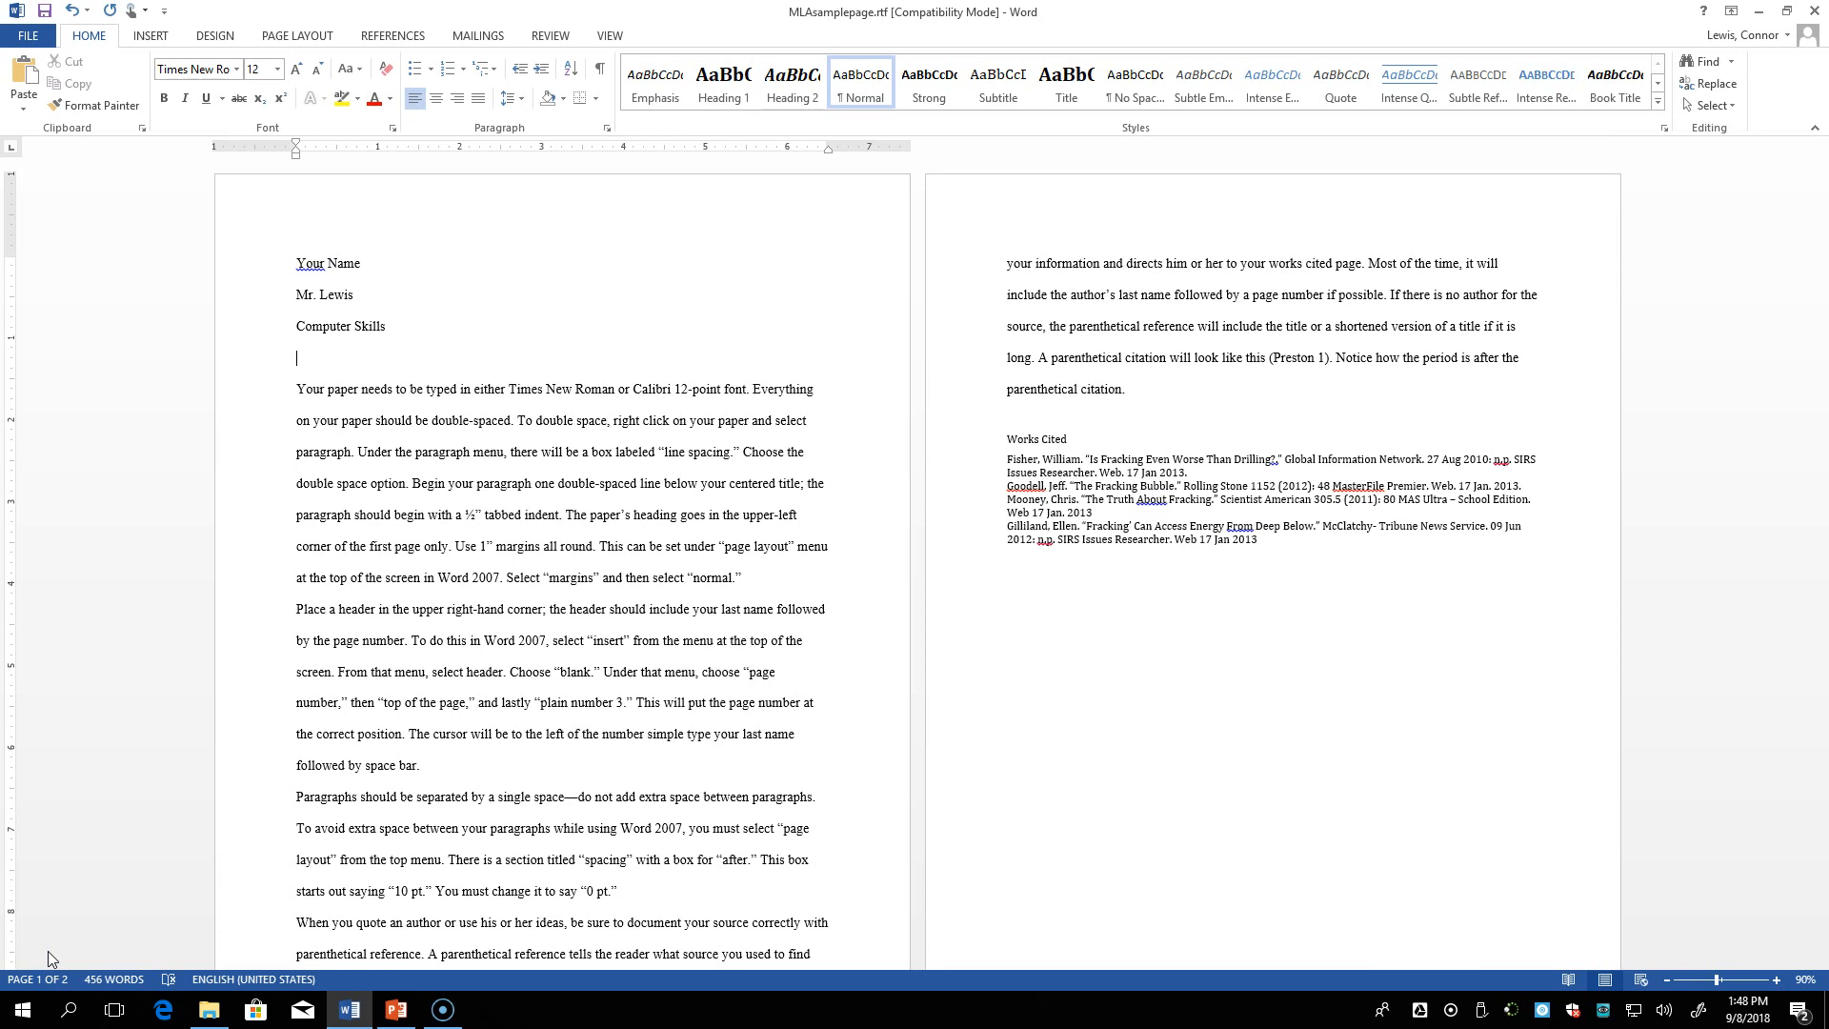
type("10 Octob")
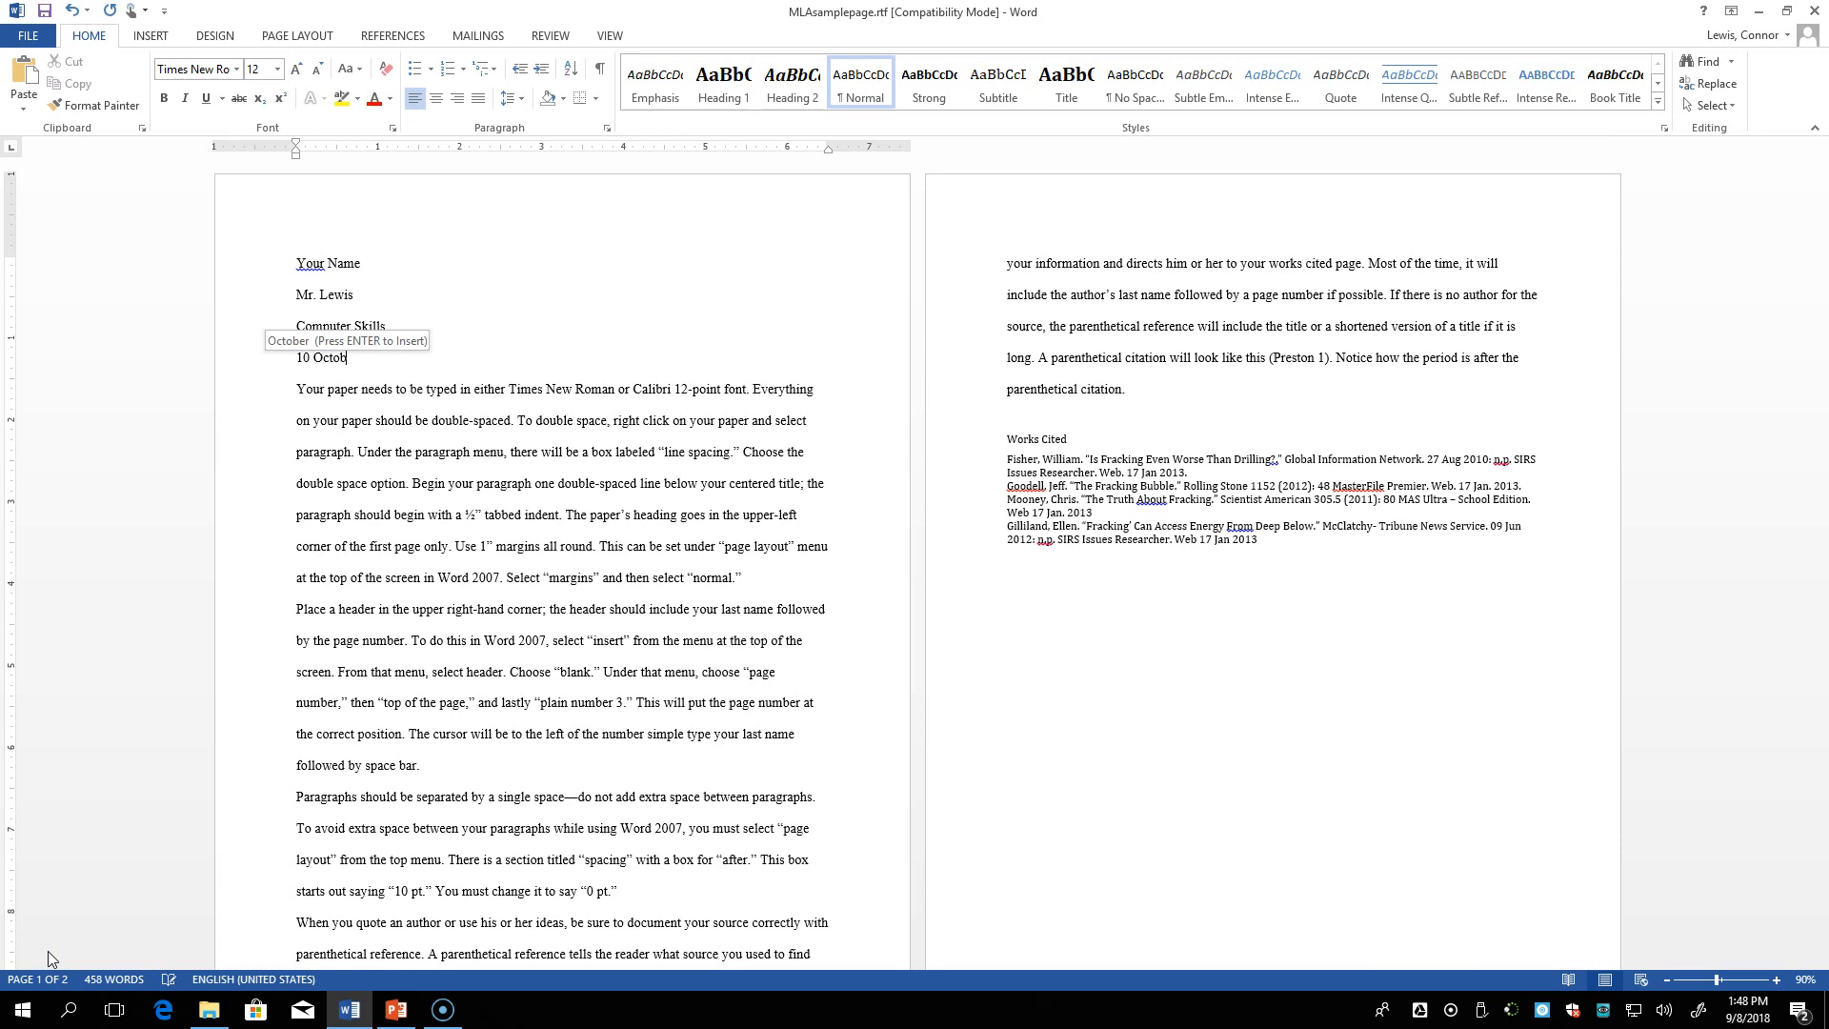
type("er 2018")
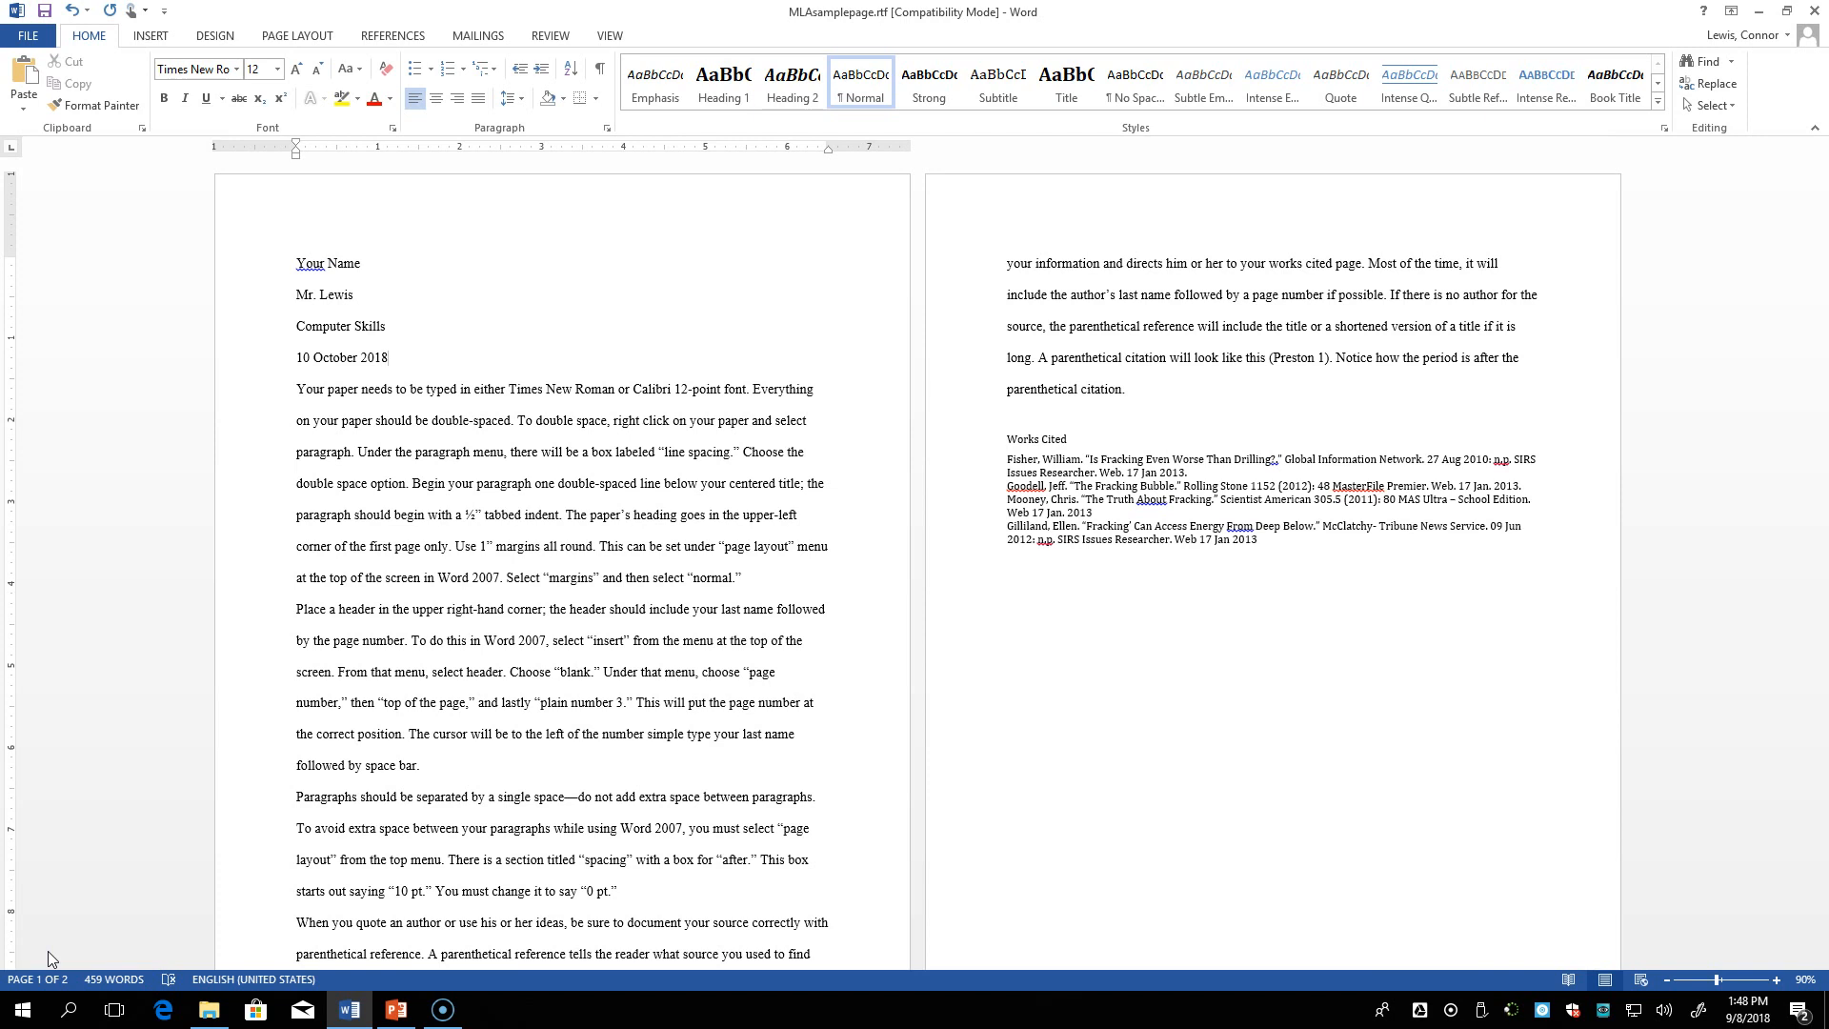
Add a centered title line reading "MLA Paper" below the date
key("Return")
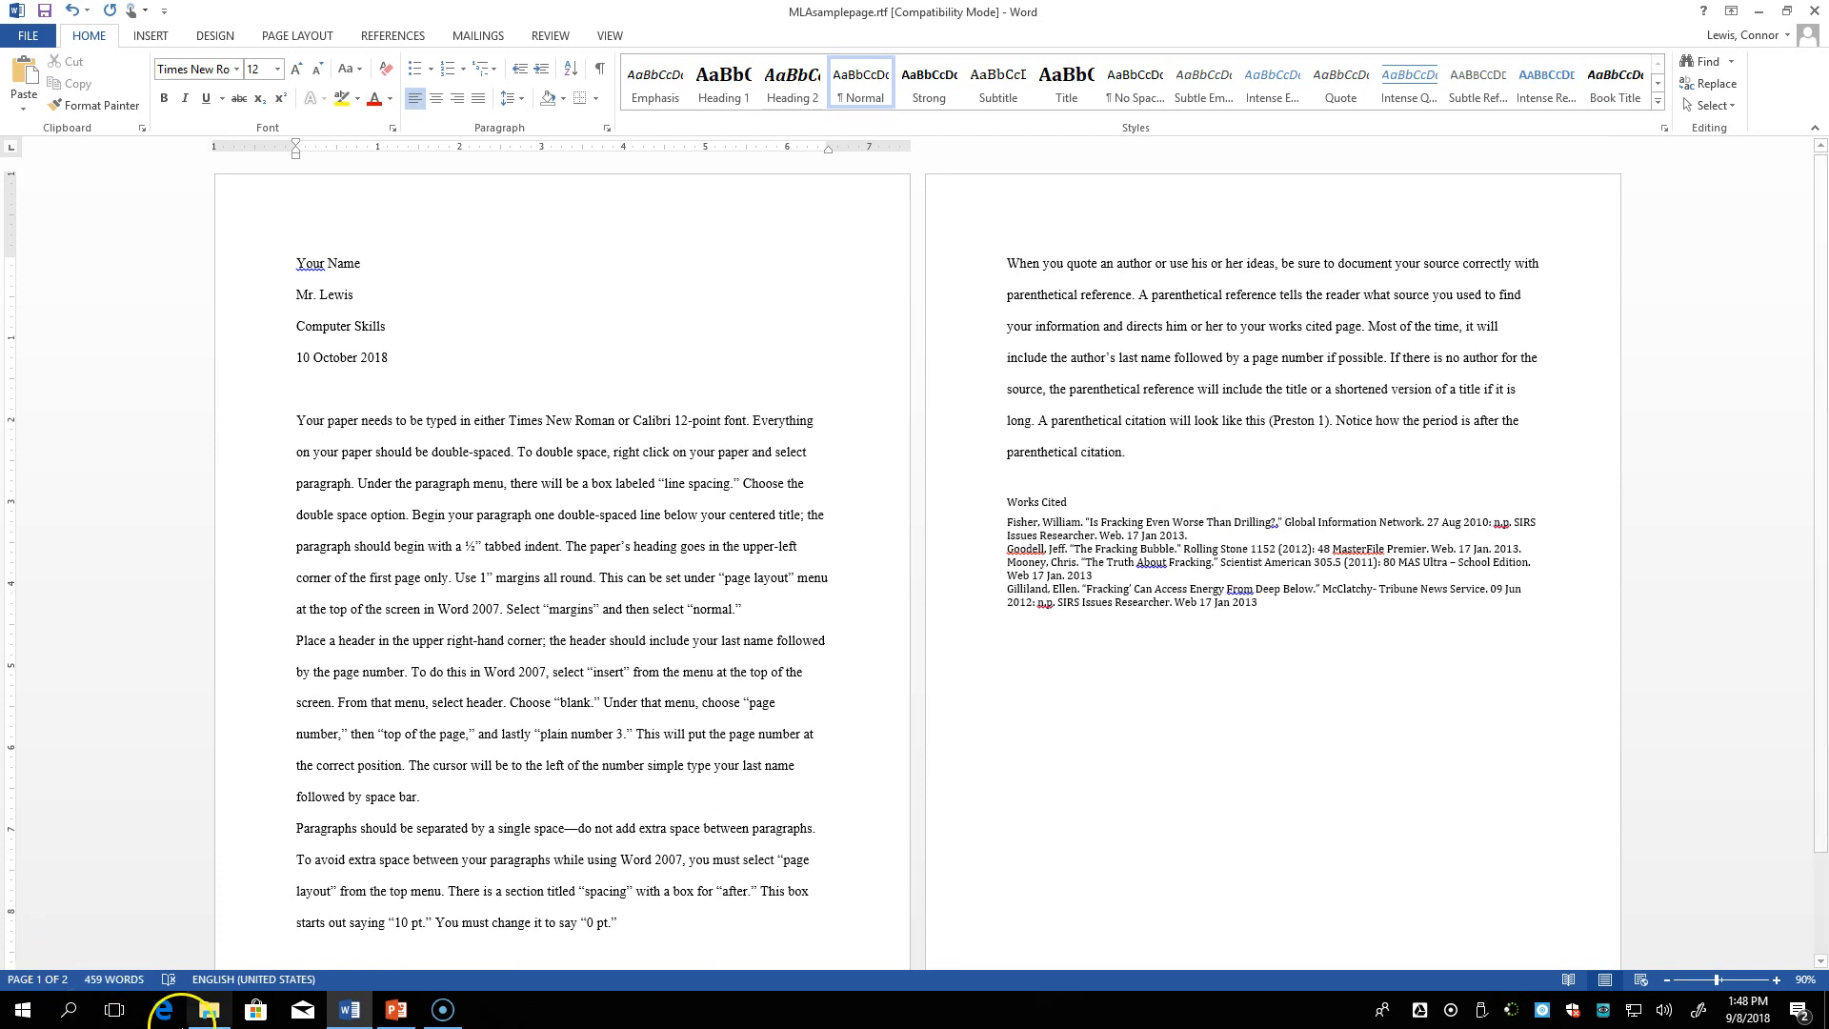
left_click(437, 99)
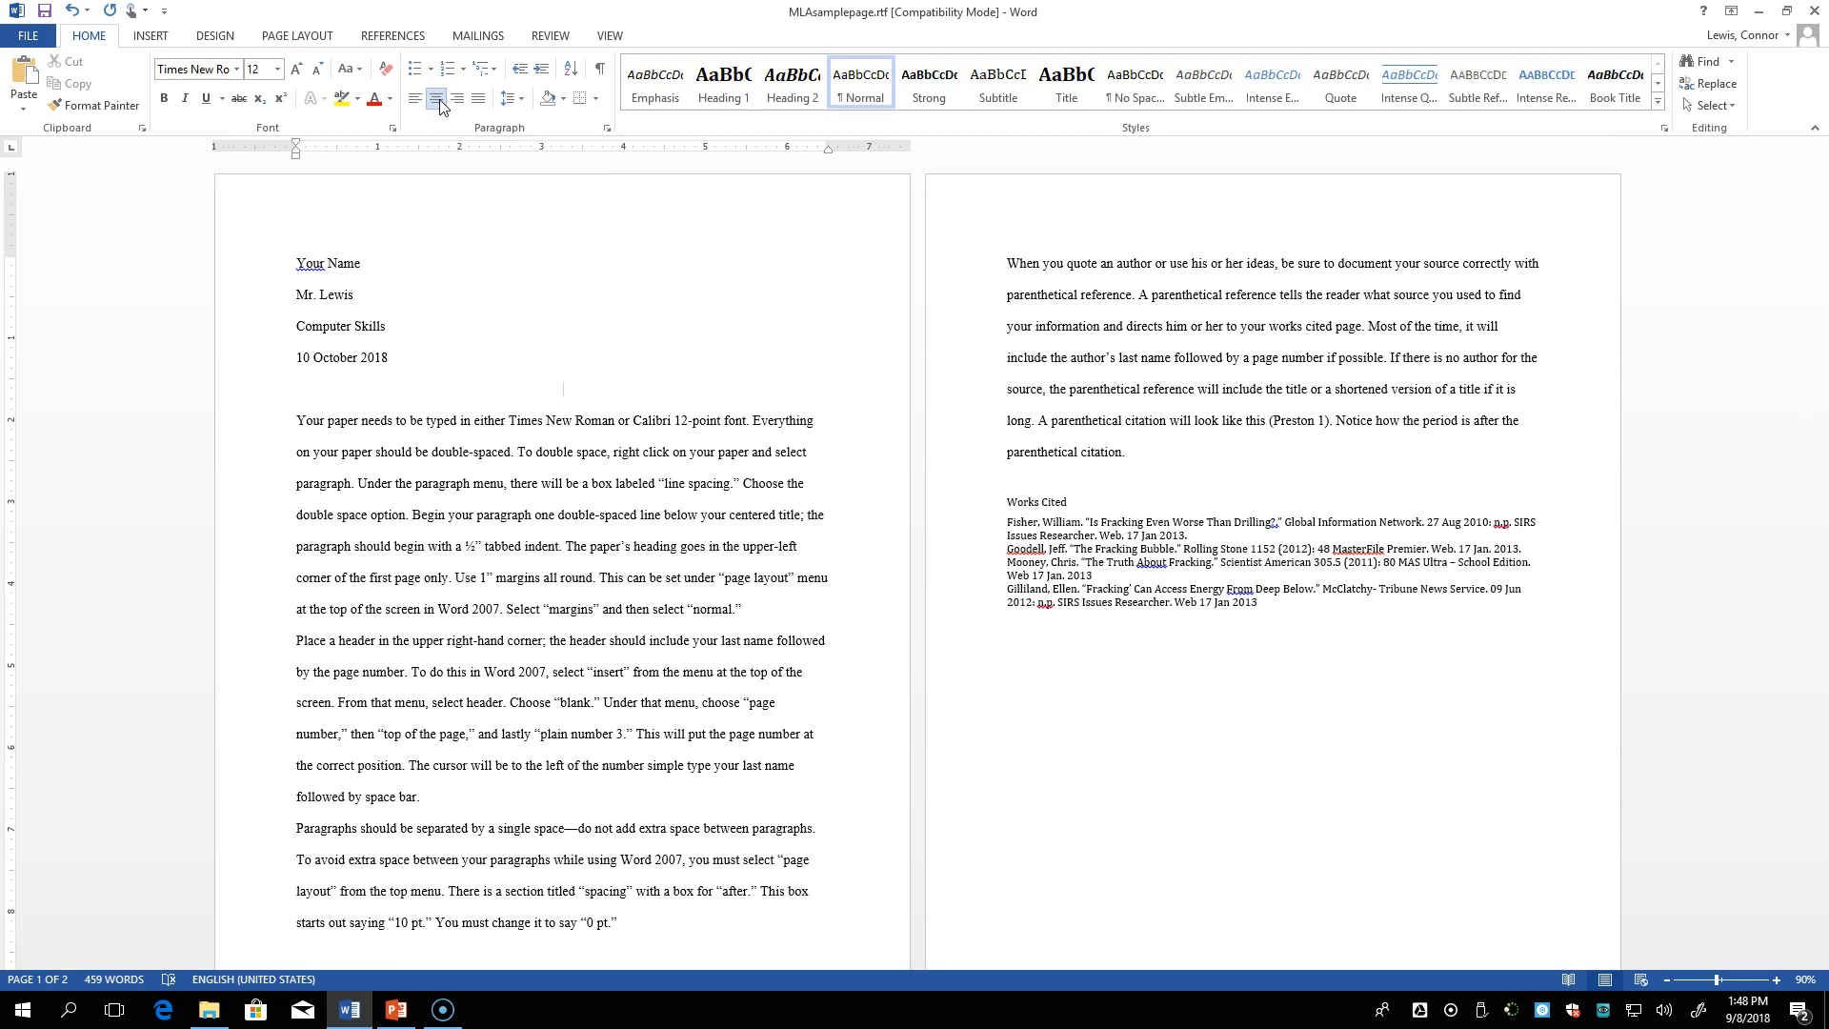
type("MLA Paper")
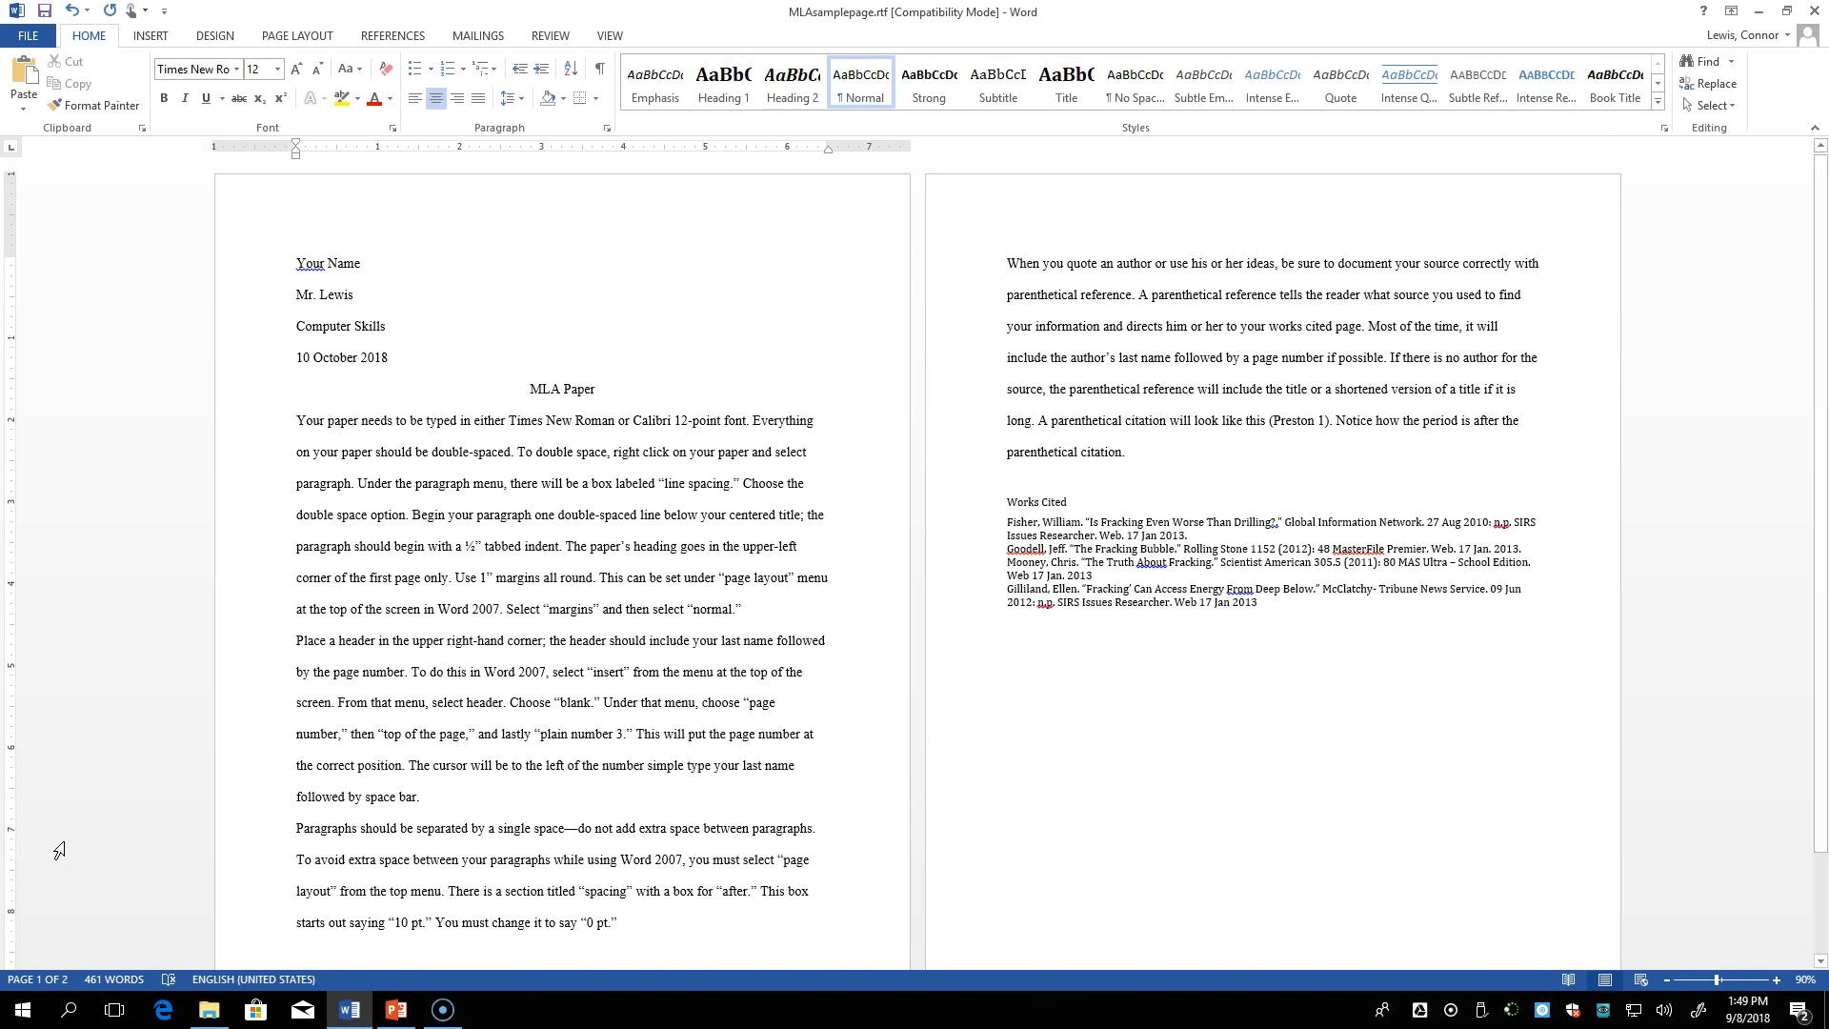
Apply the Normal margin preset with 1" margins on all sides of the document
left_click(307, 40)
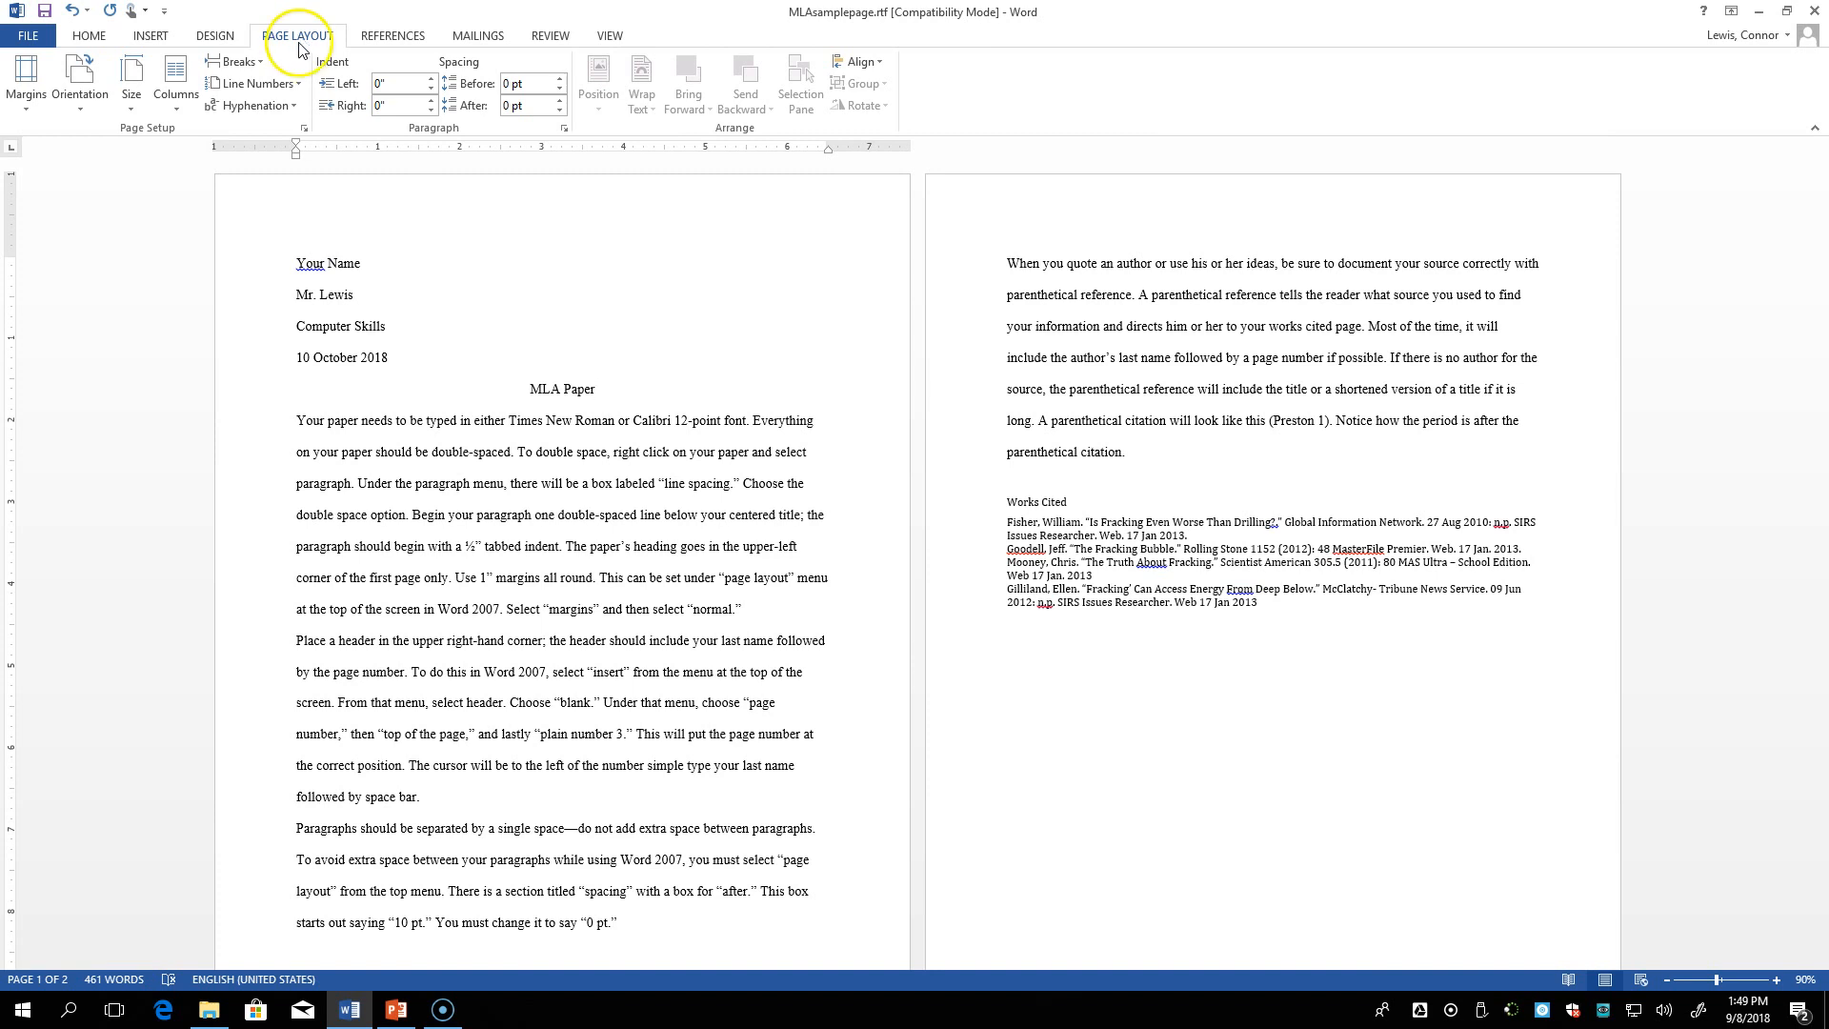
left_click(29, 115)
left_click(29, 115)
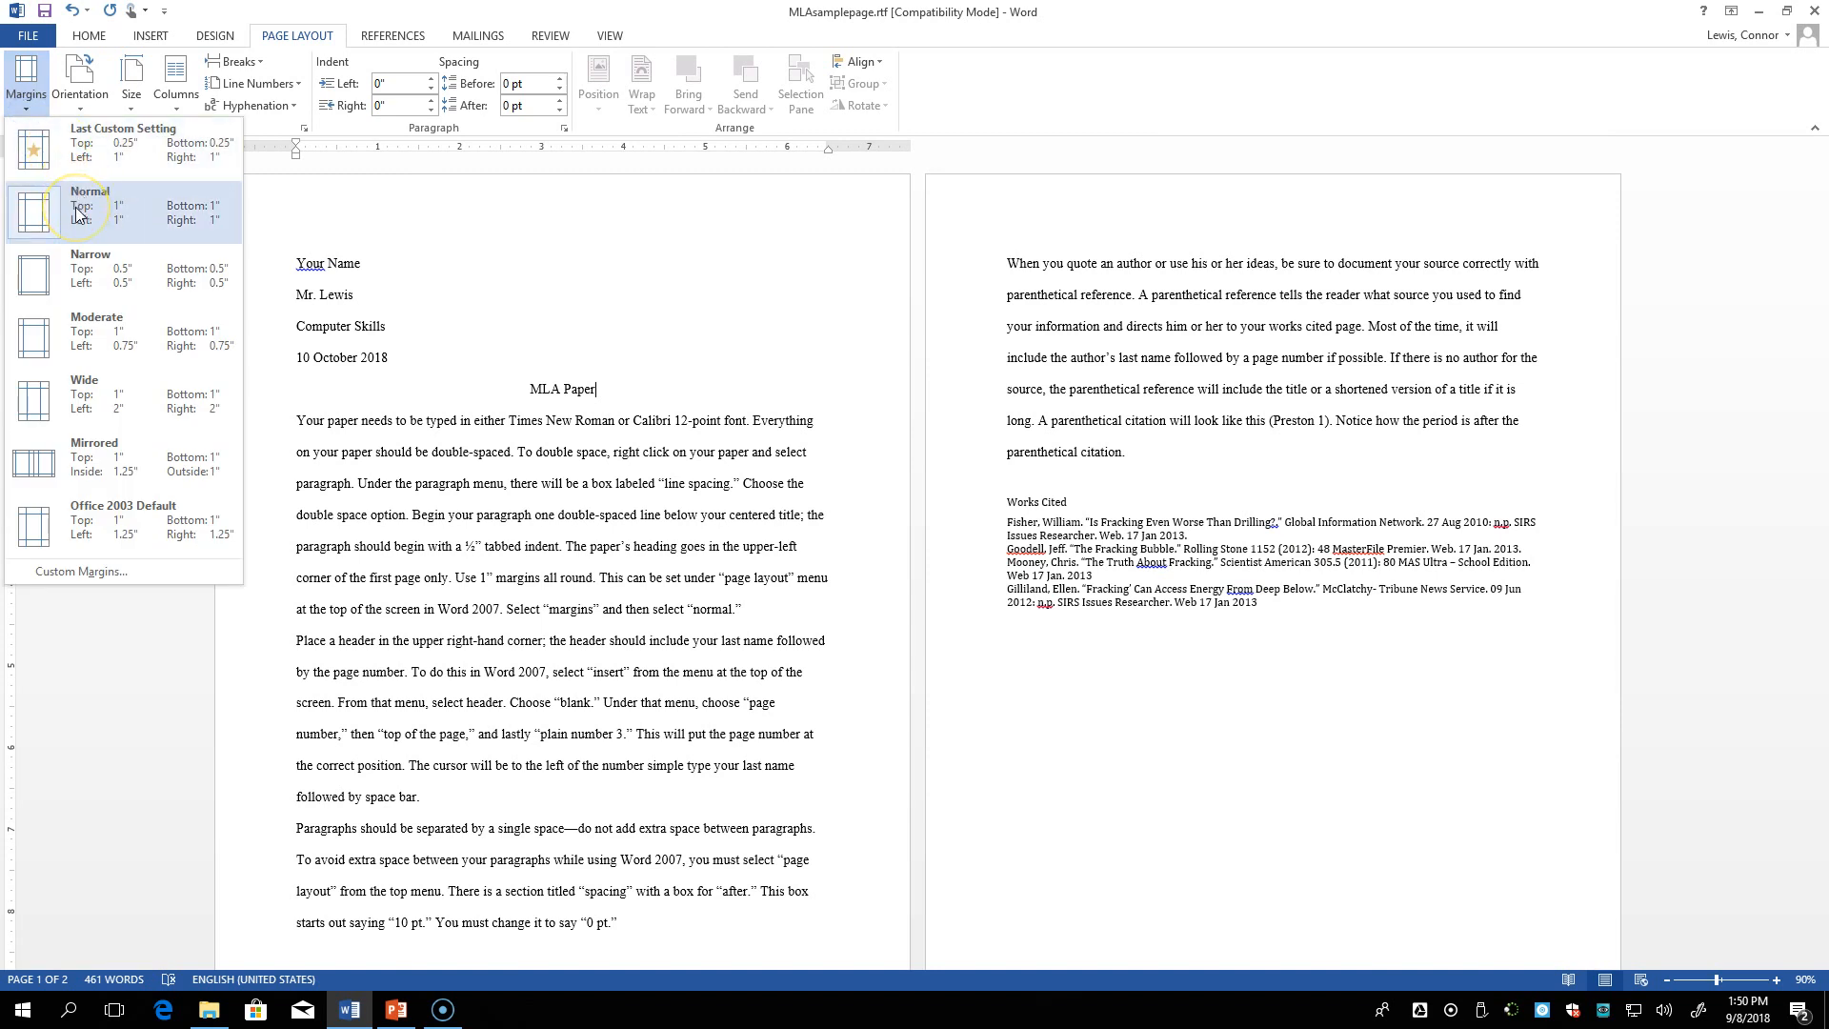
left_click(78, 212)
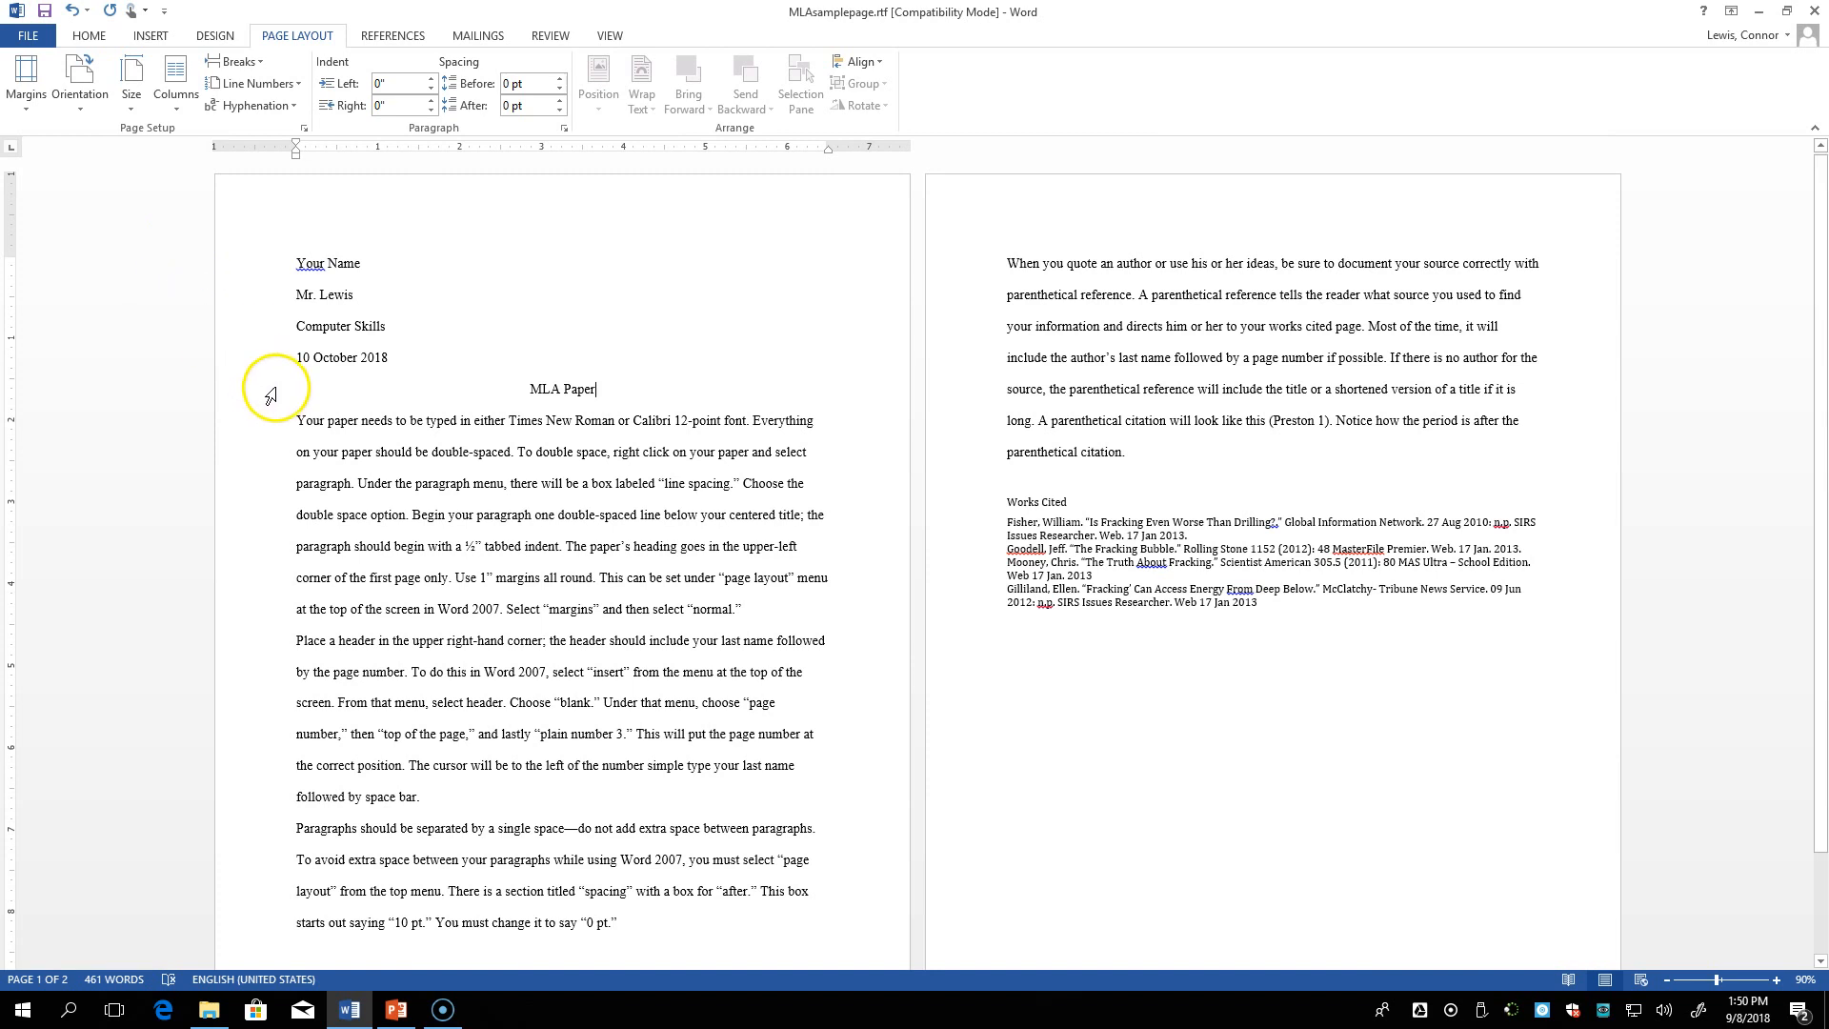
Give all body paragraphs between the title and Works Cited a 0.5" first-line indent
left_click_drag(296, 421, 1179, 464)
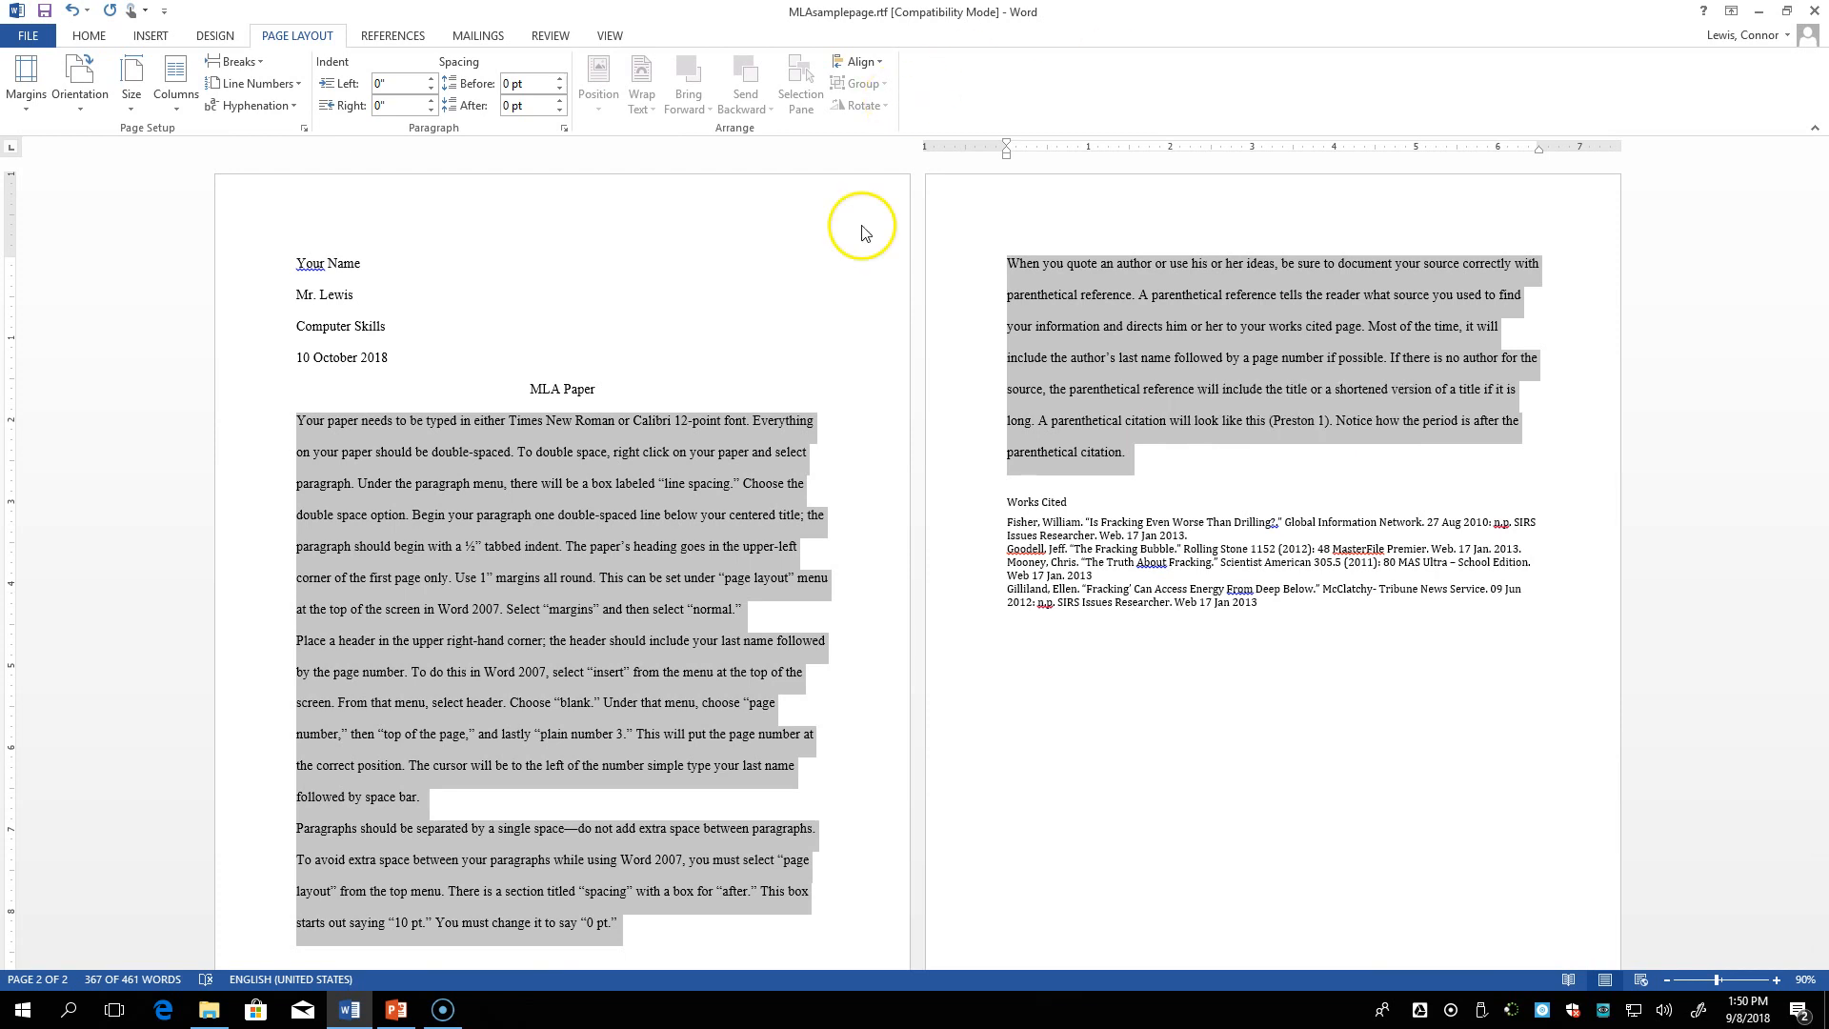
left_click(606, 37)
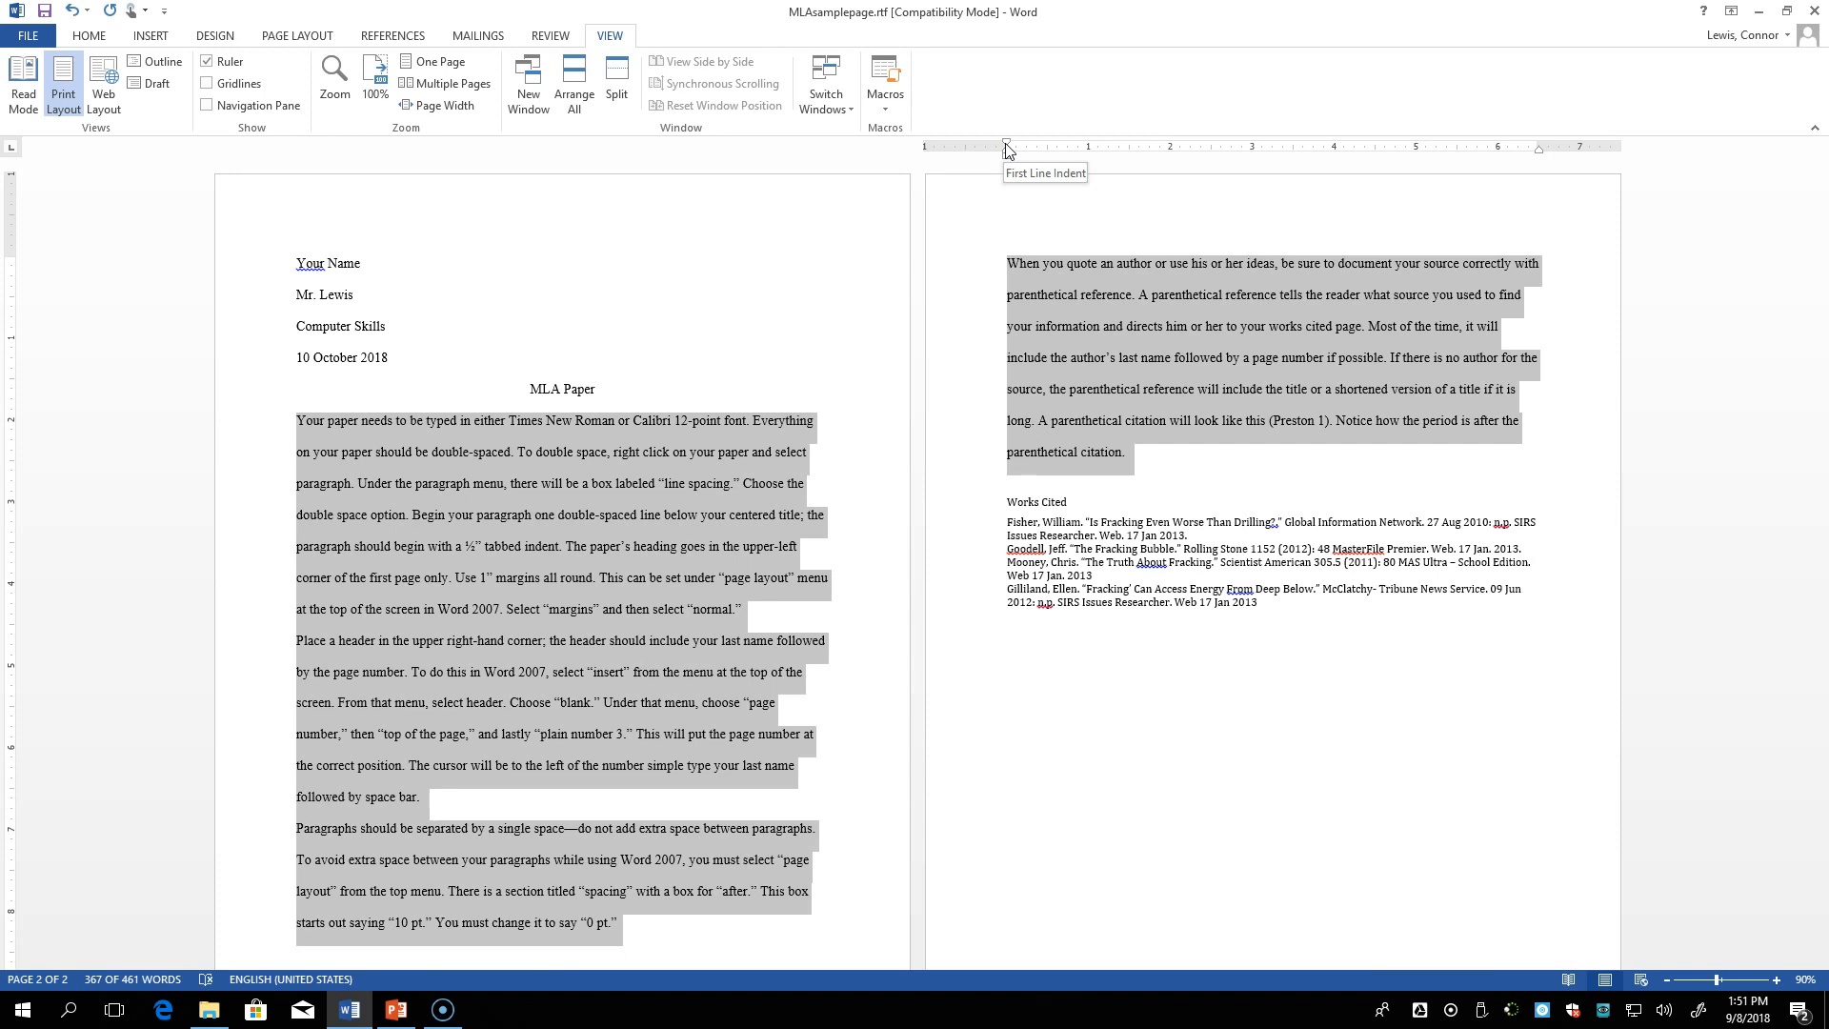
left_click_drag(1006, 150, 1048, 150)
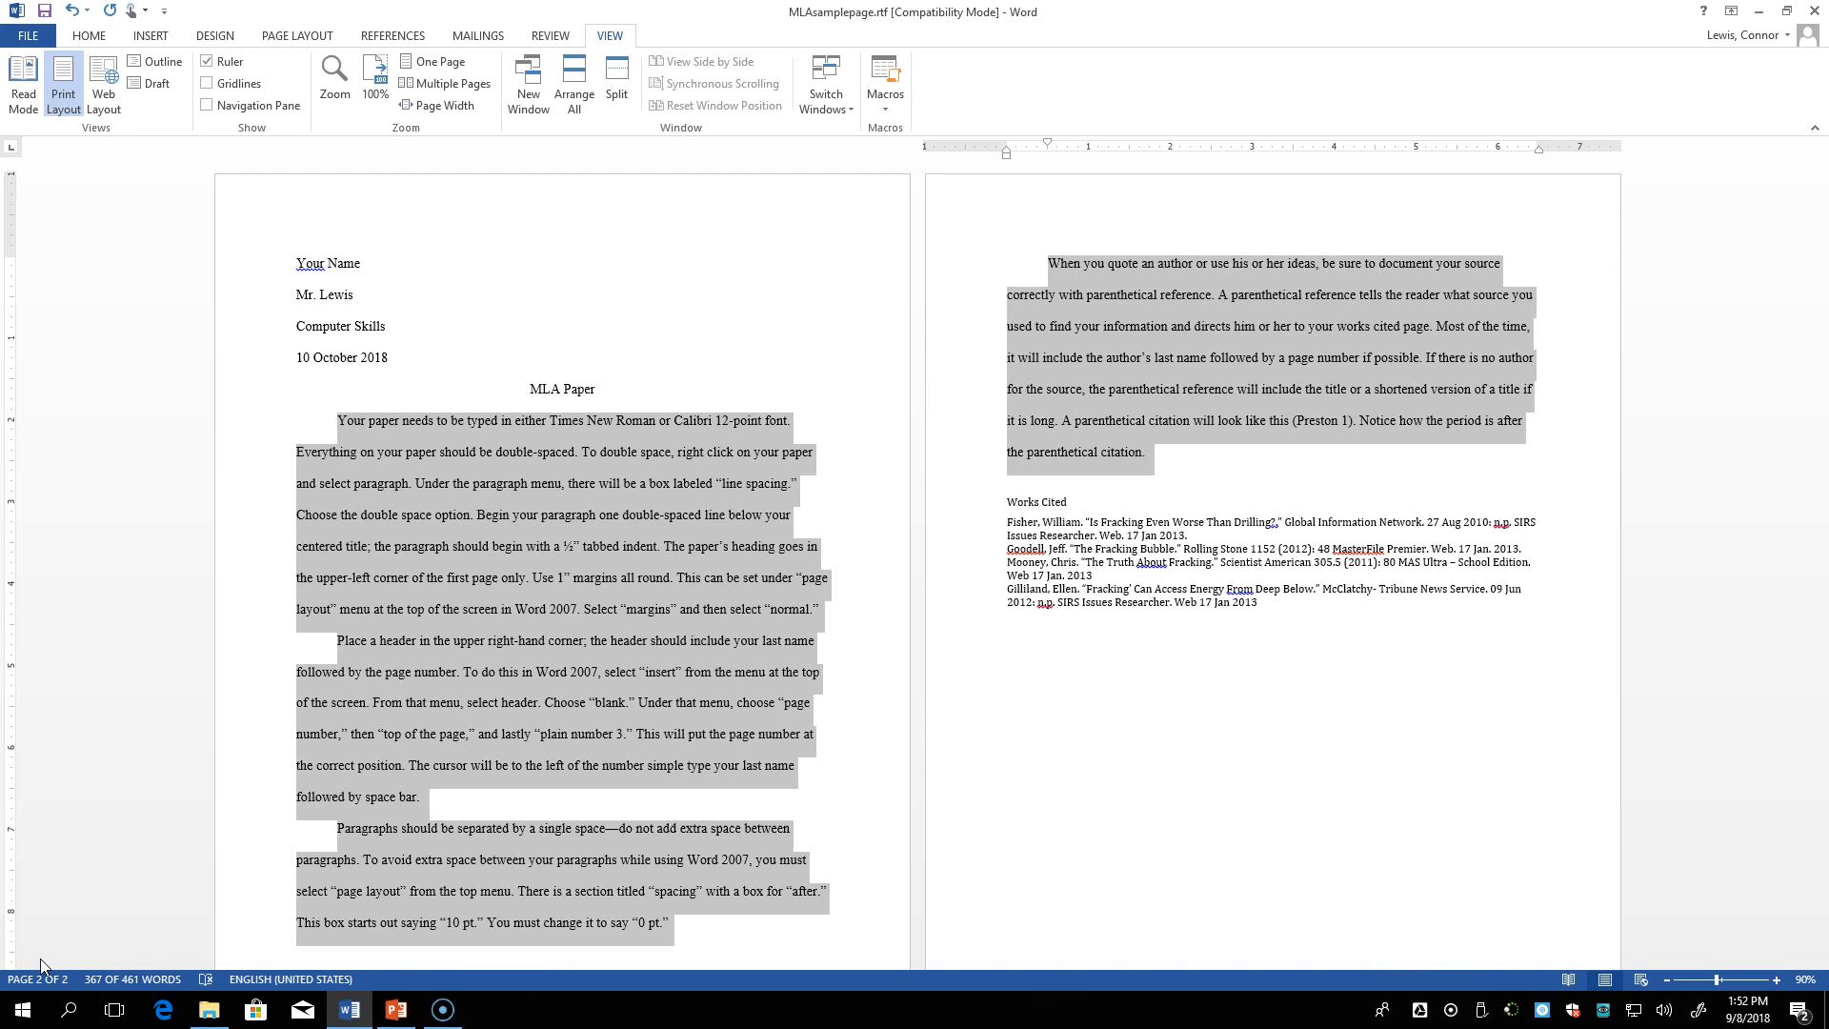
Insert page numbers at the top of the page in the Plain Number 3 style
left_click(148, 38)
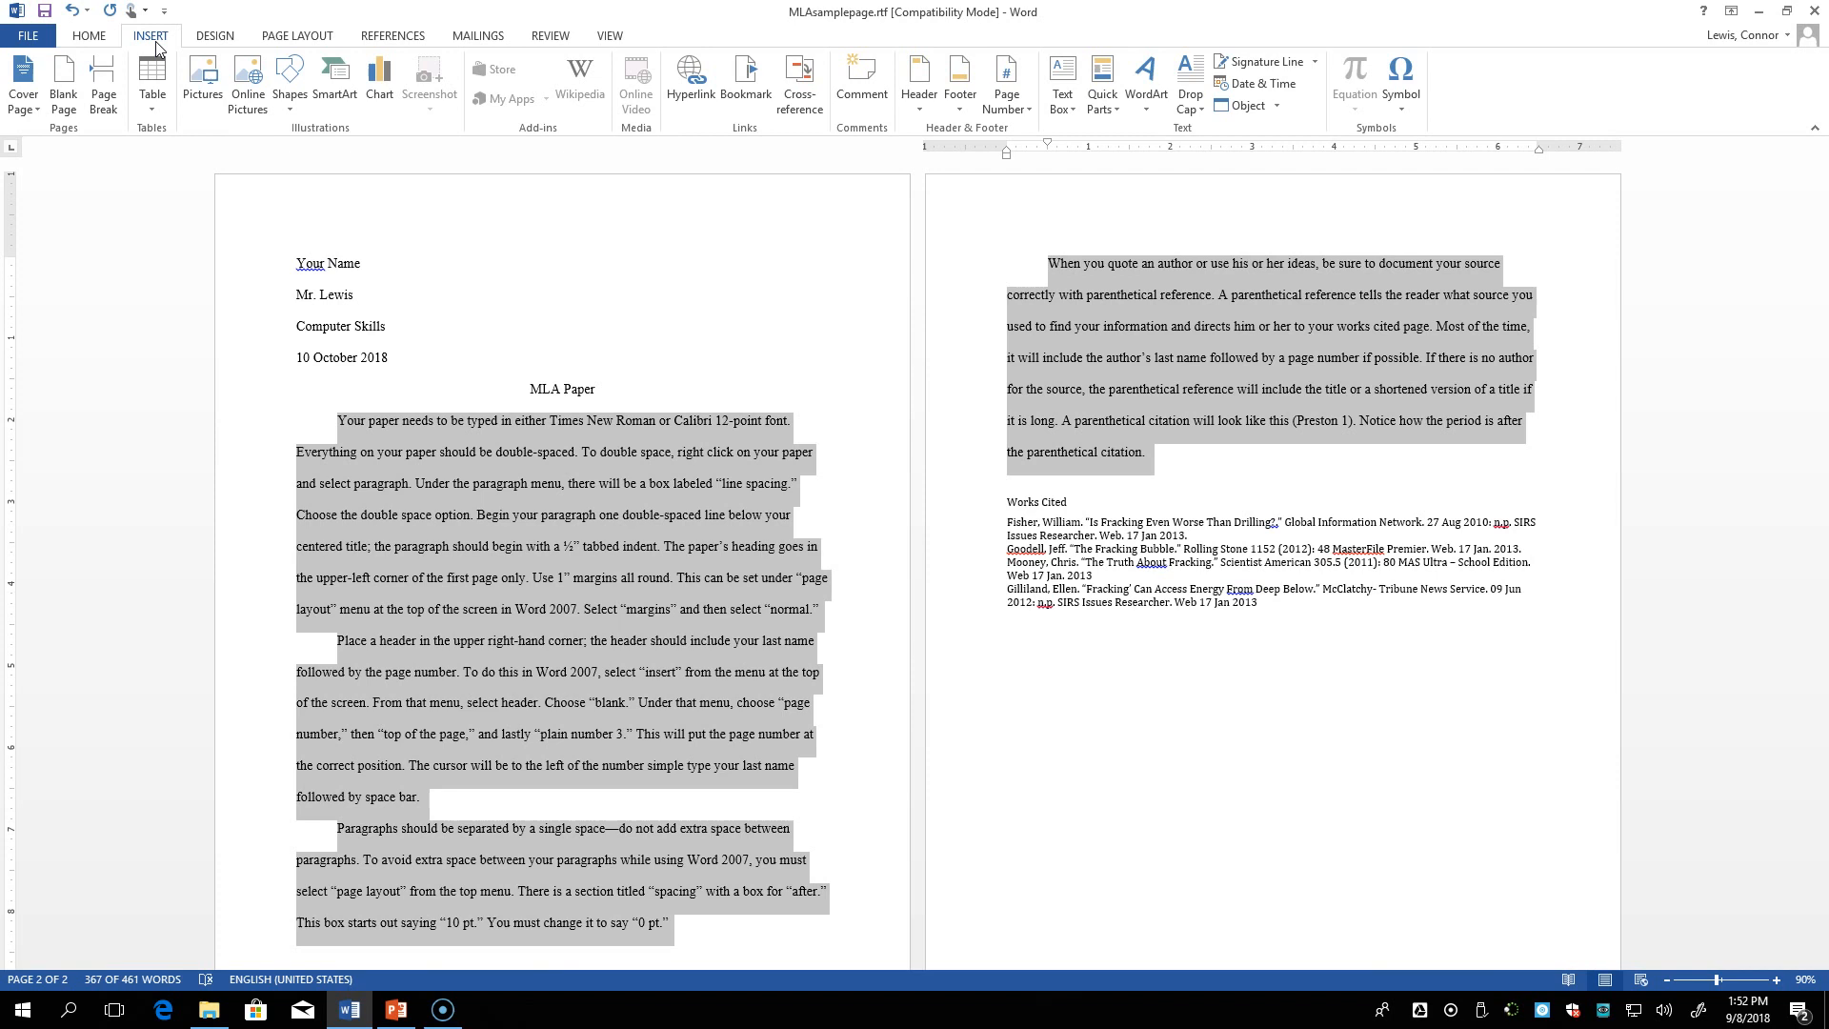
left_click(934, 127)
left_click(1023, 111)
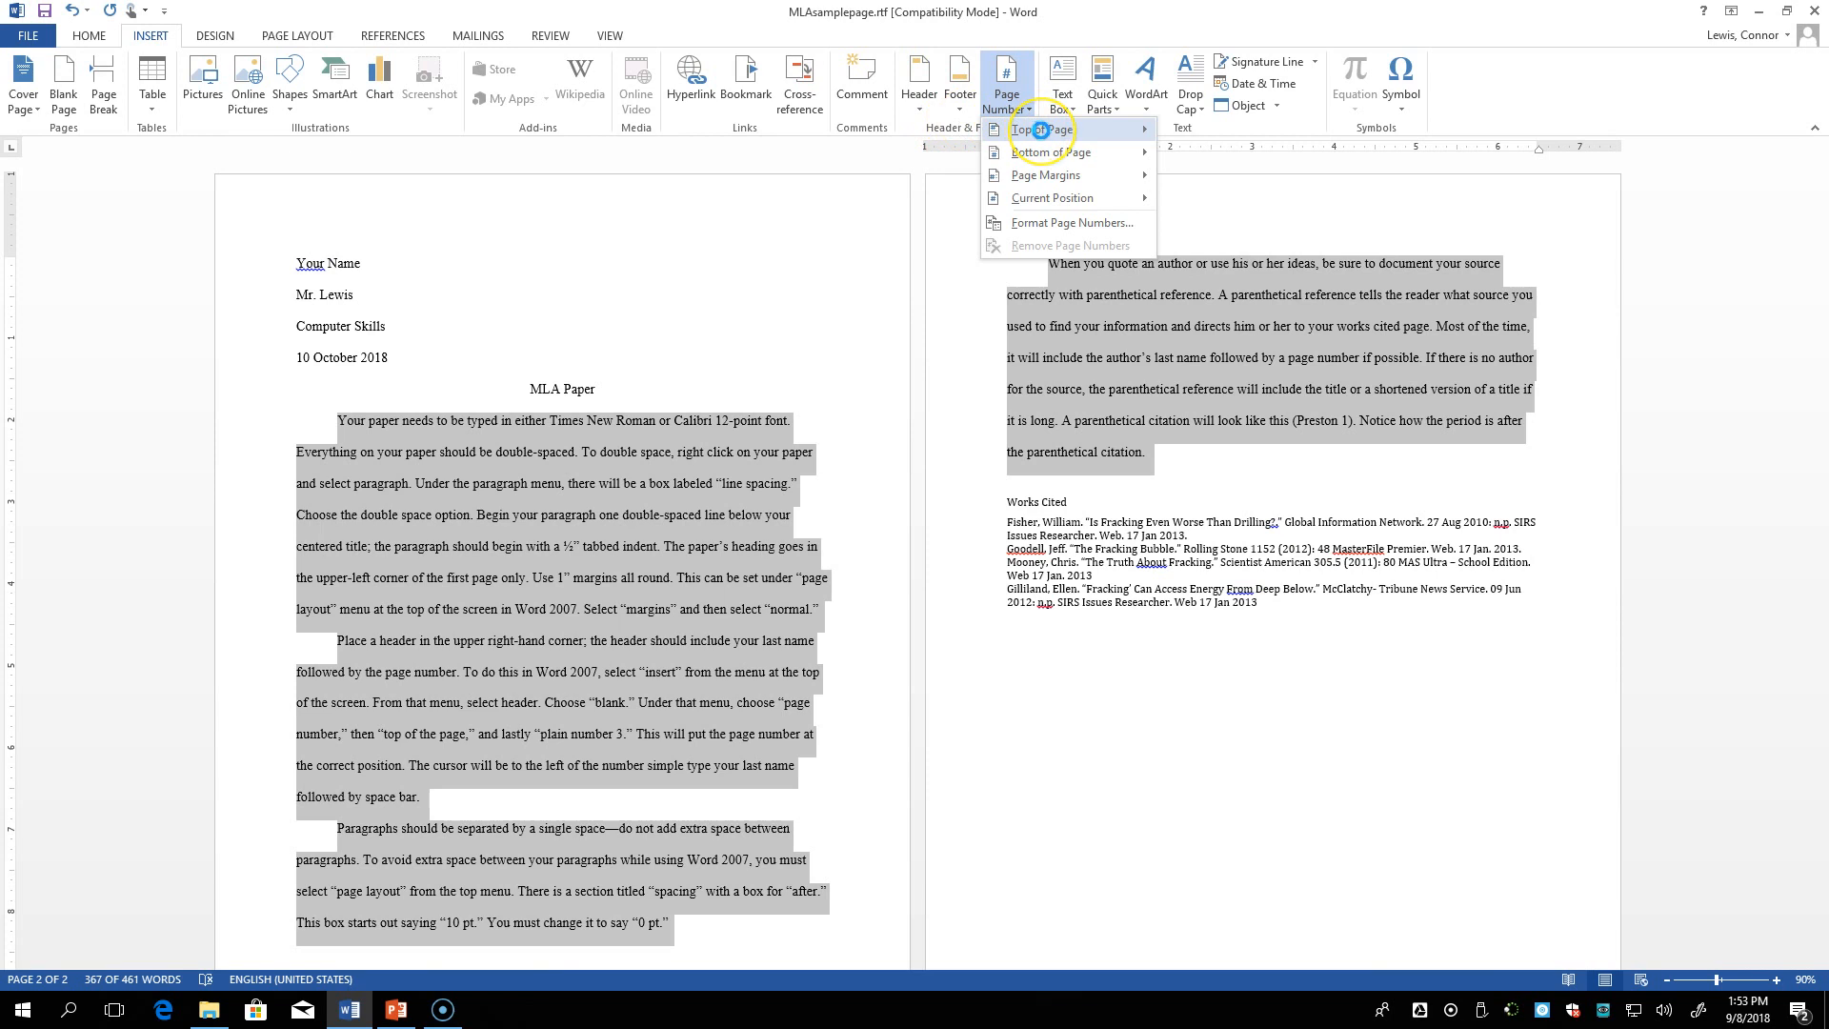
left_click(1040, 129)
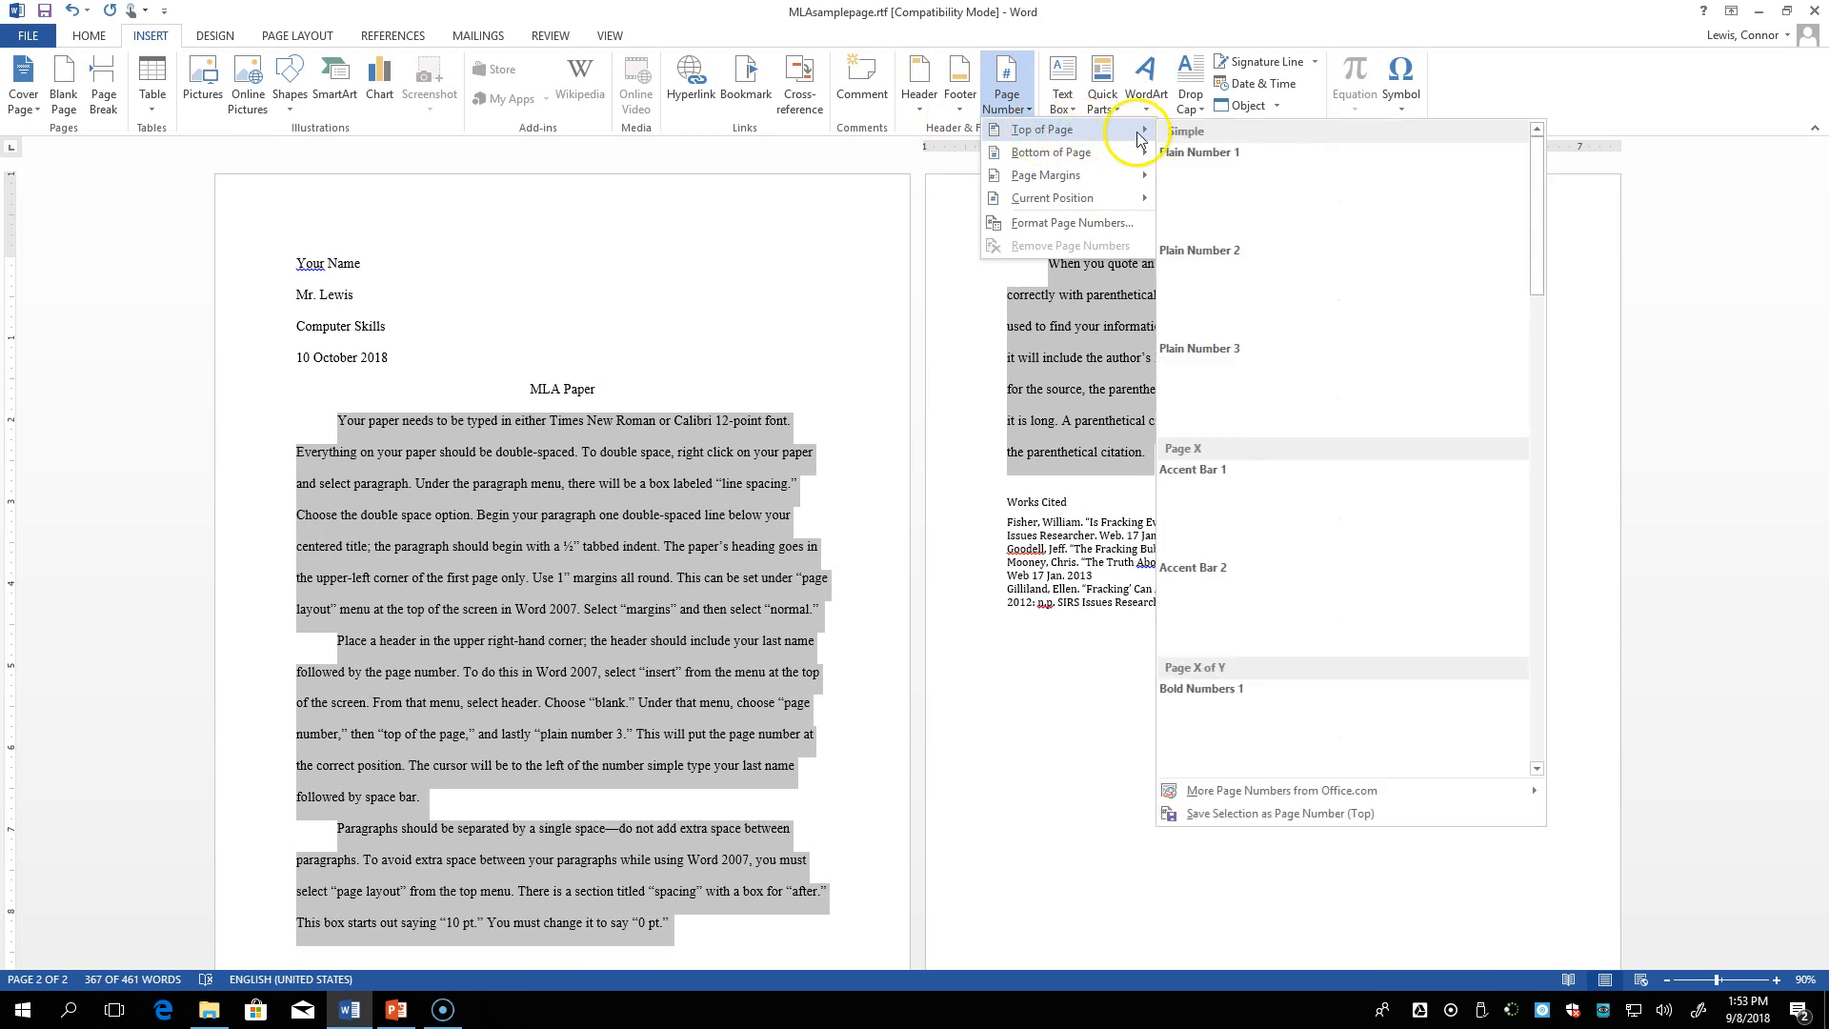
left_click(1303, 379)
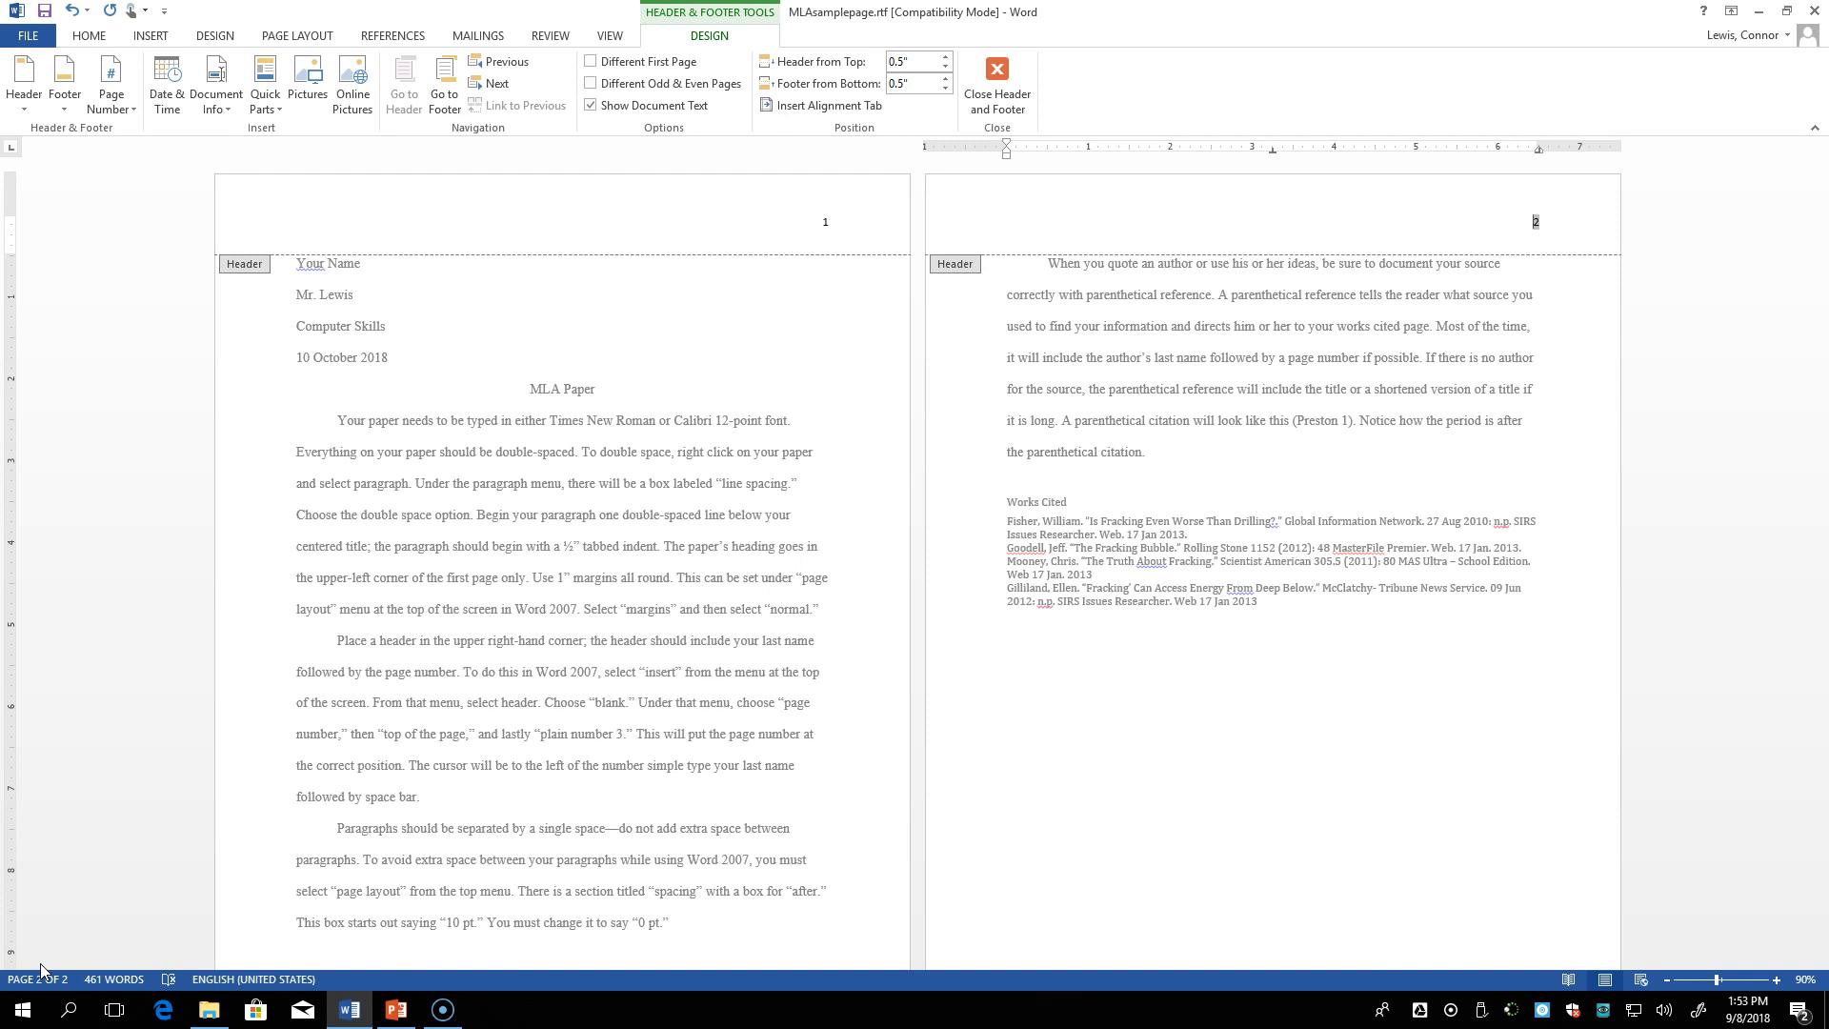
Enter "Last name" followed by a space before the page number in the first page's header
double_click(818, 220)
left_click(818, 220)
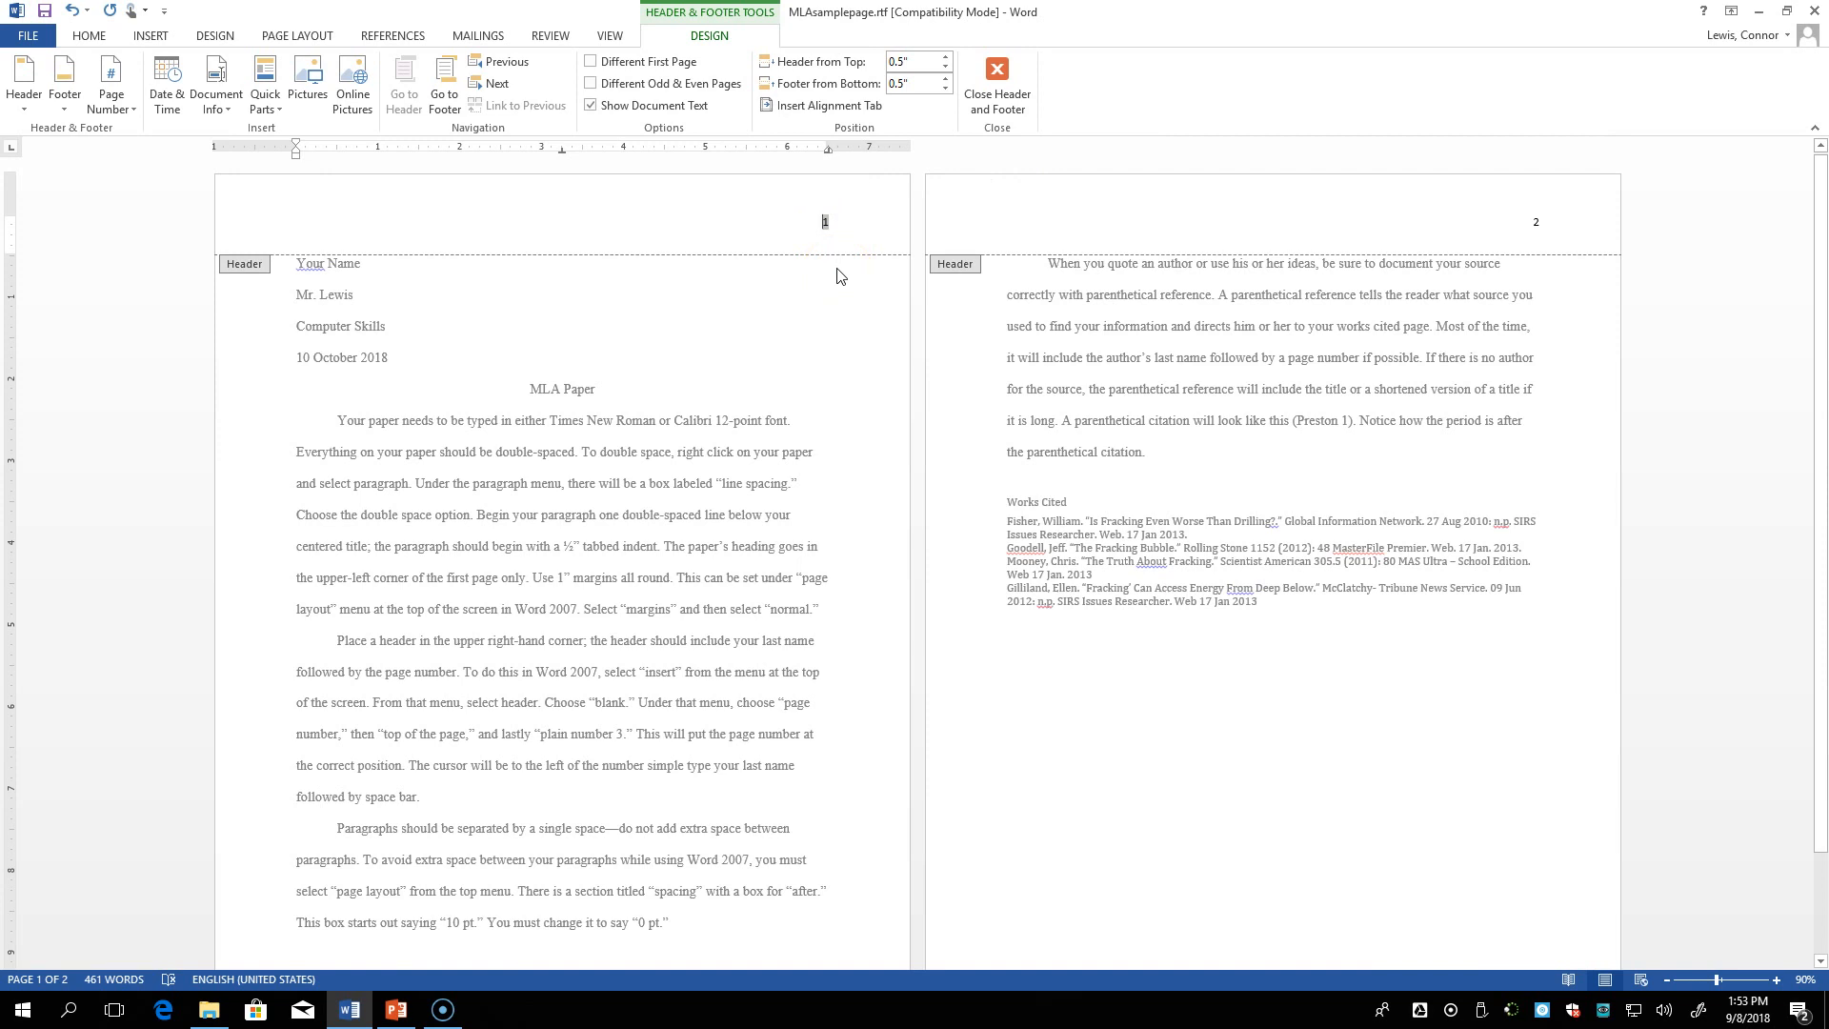
type("Last name")
Change the font of the header's "Last name" text and page number to Times New Roman
left_click_drag(772, 223, 831, 228)
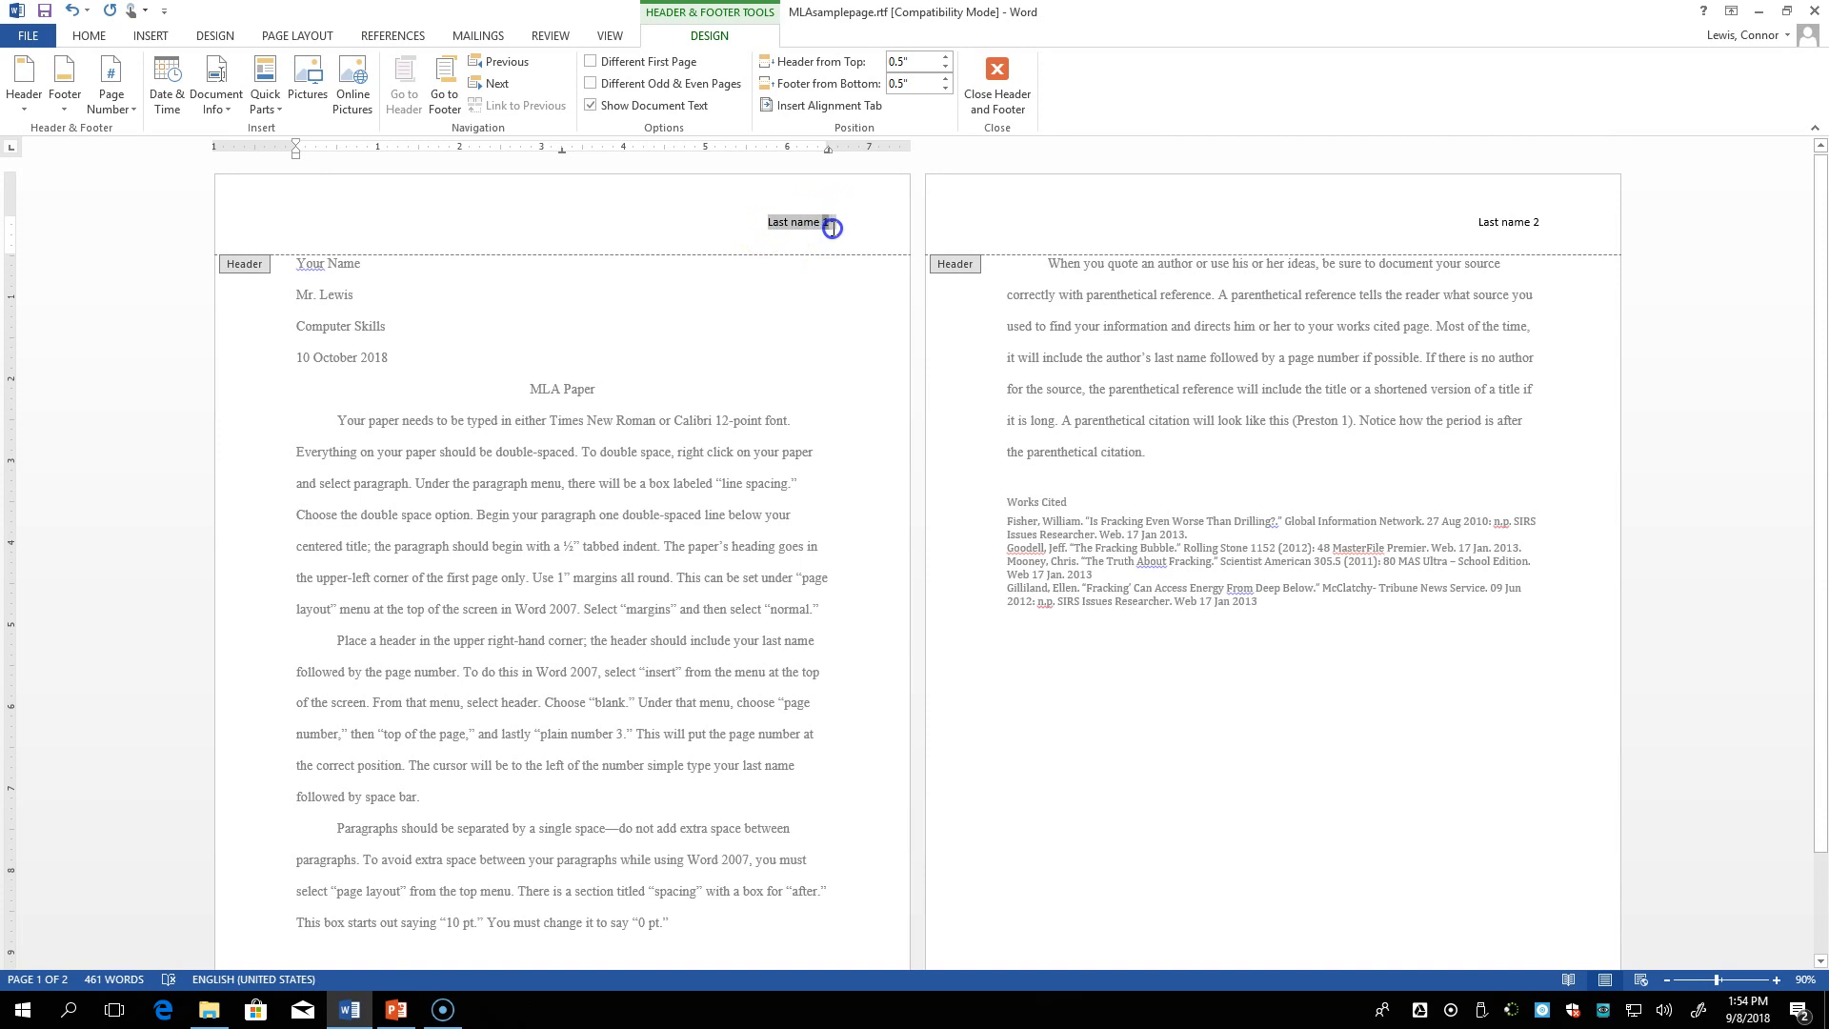
left_click(95, 40)
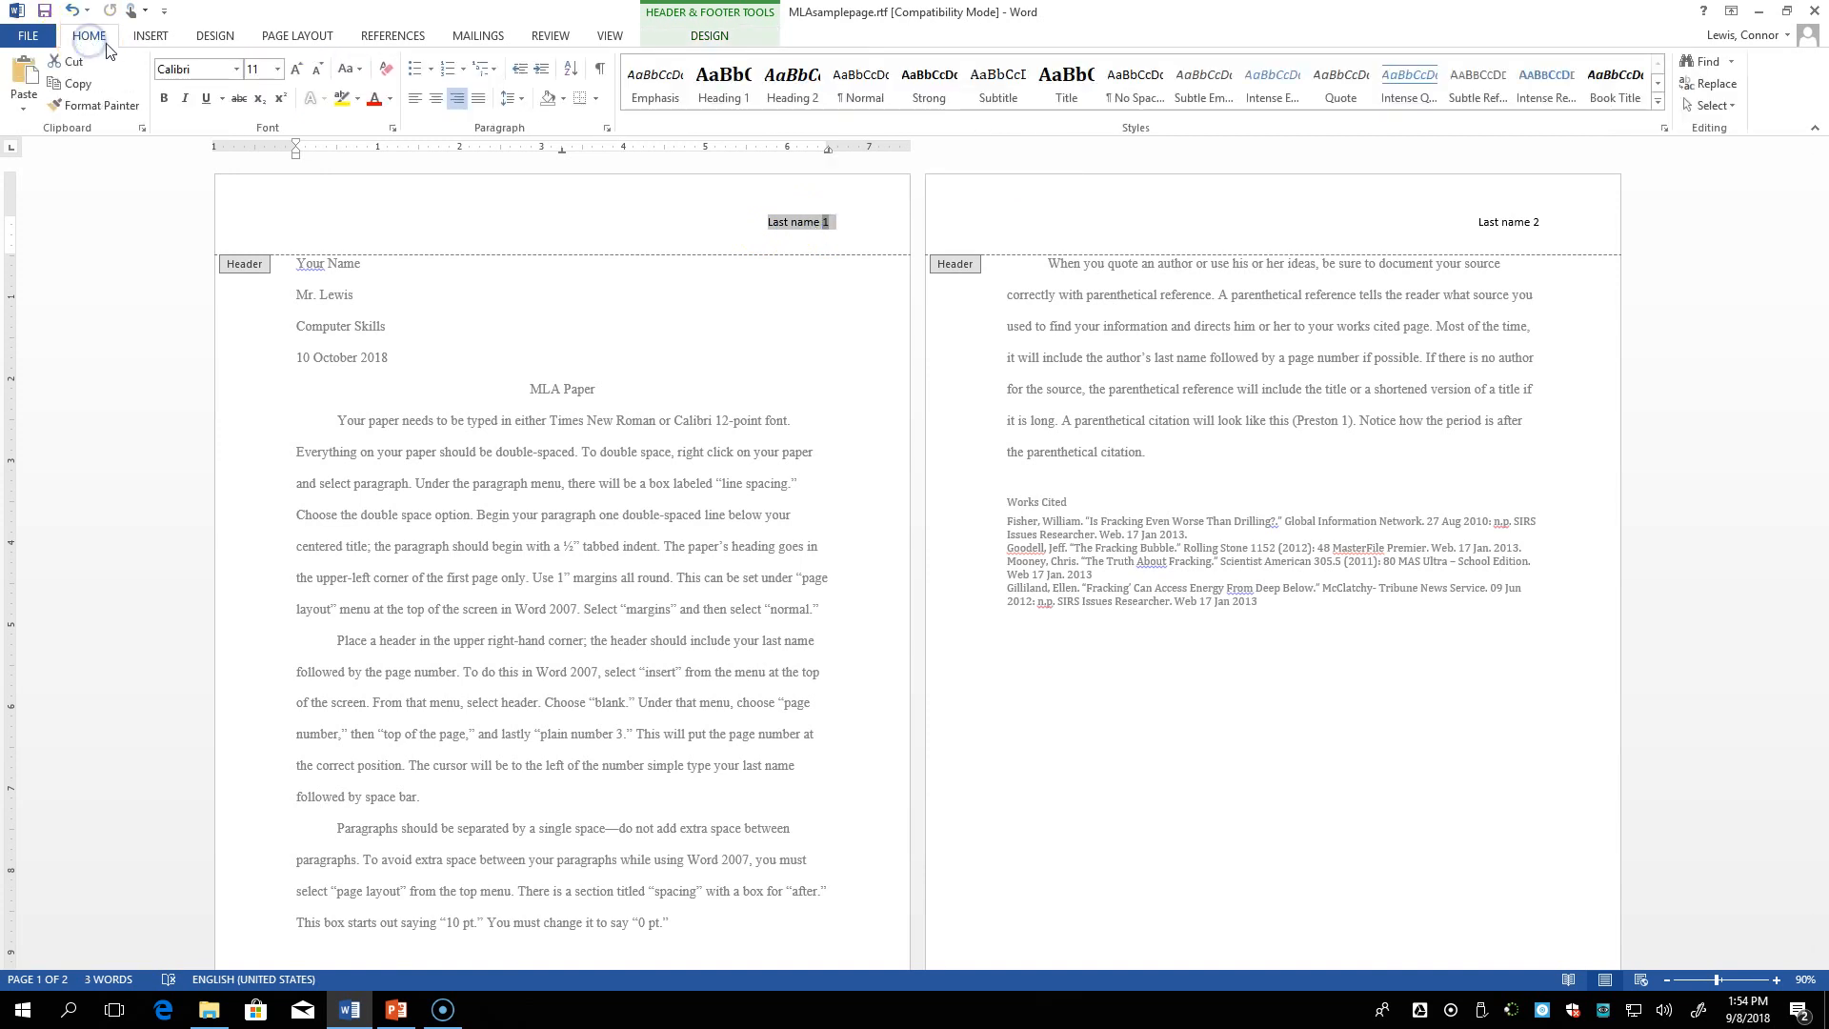
left_click(236, 69)
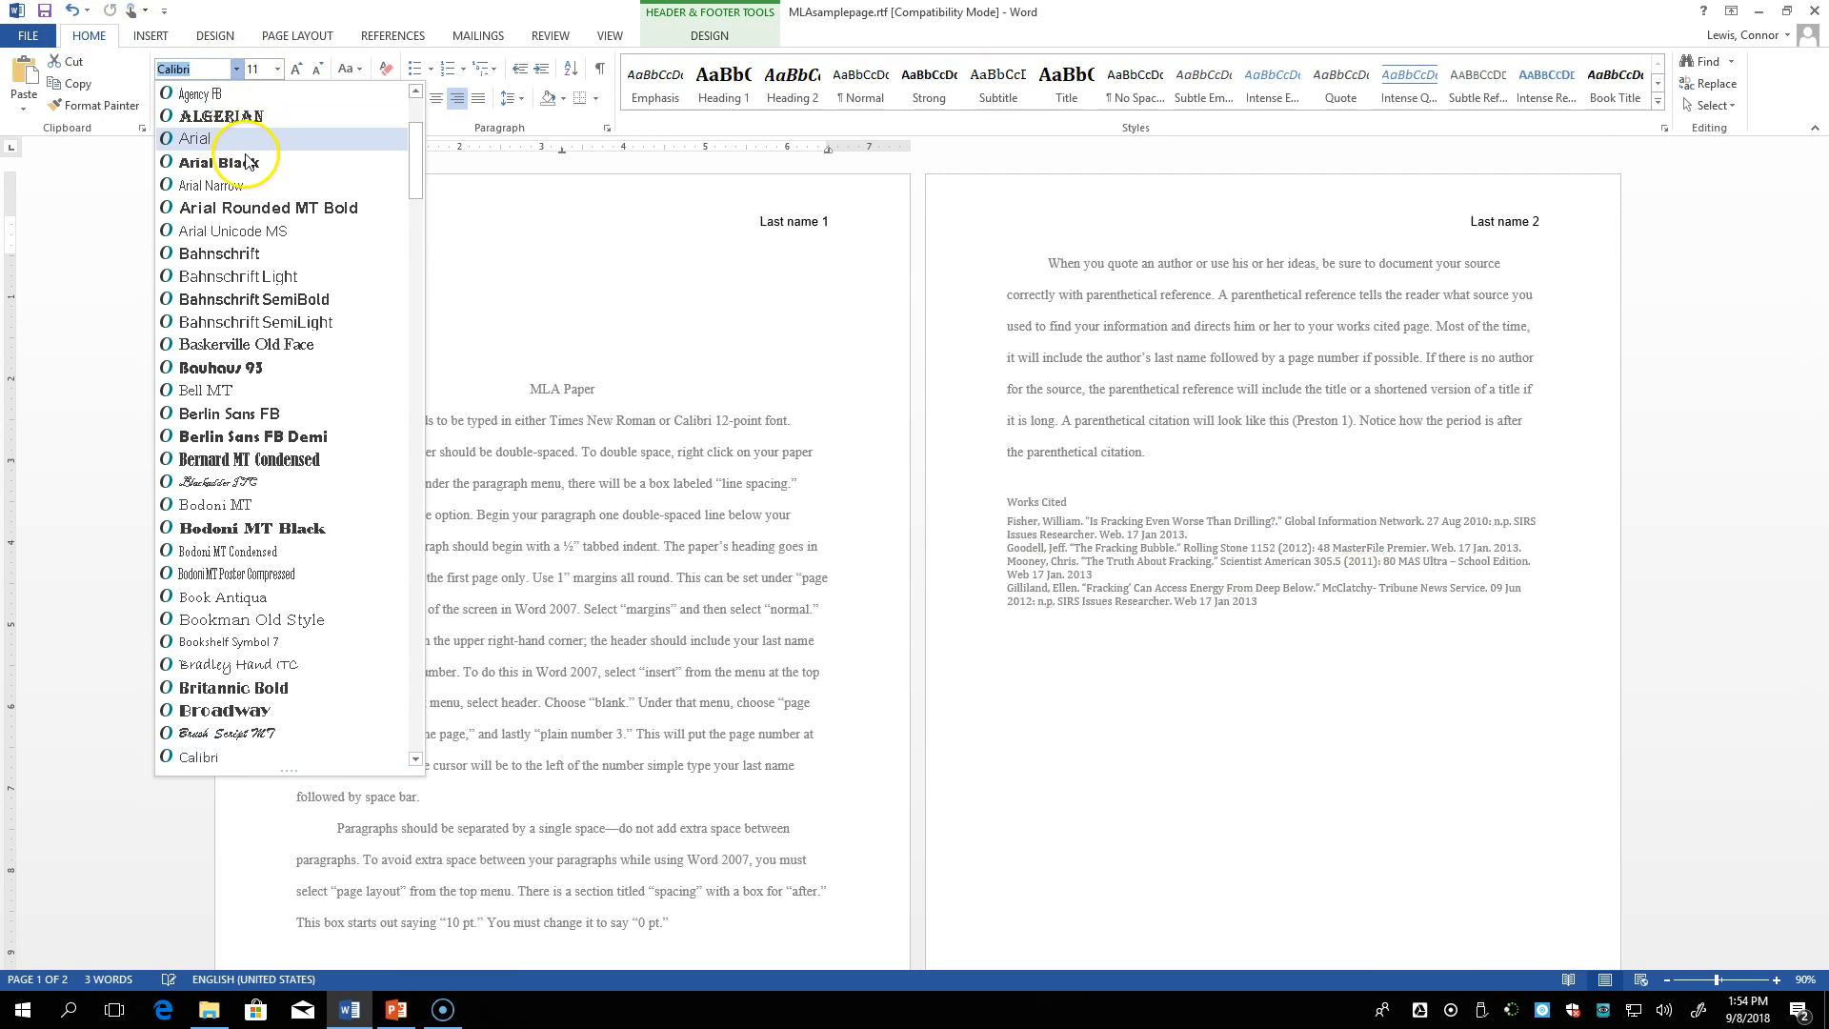
type("Times New Ro")
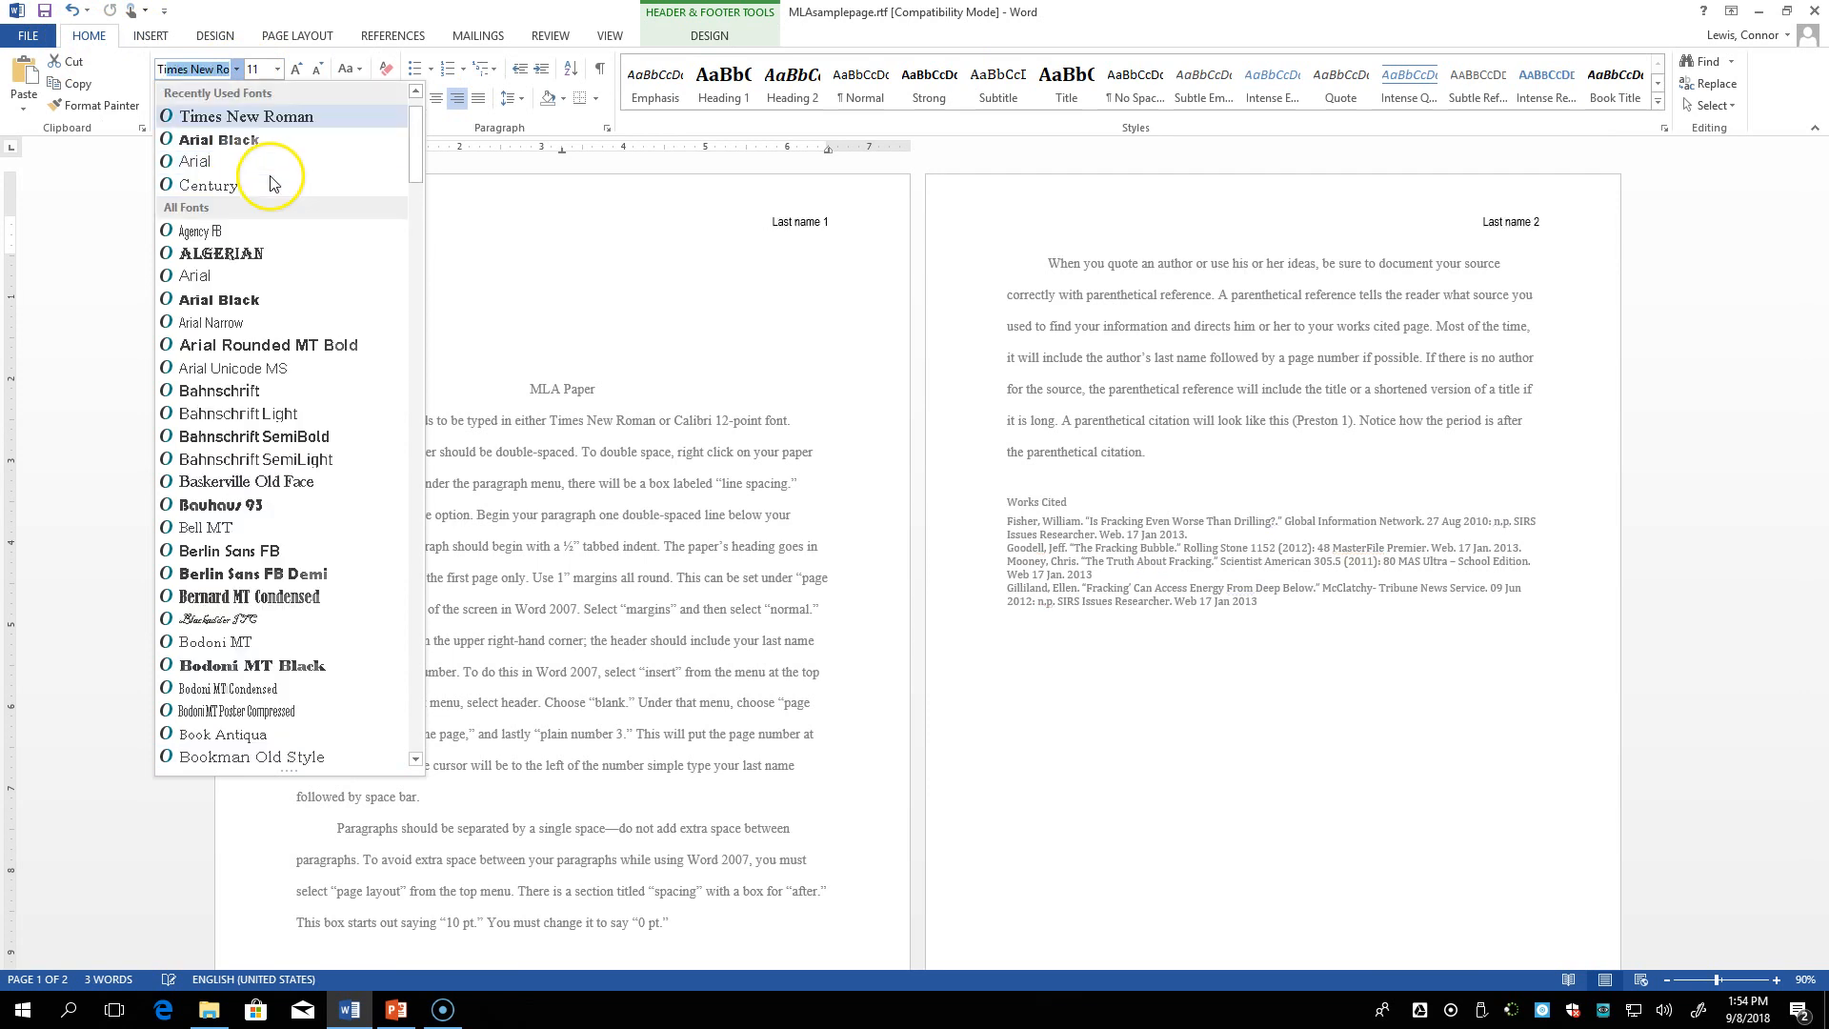
left_click(263, 122)
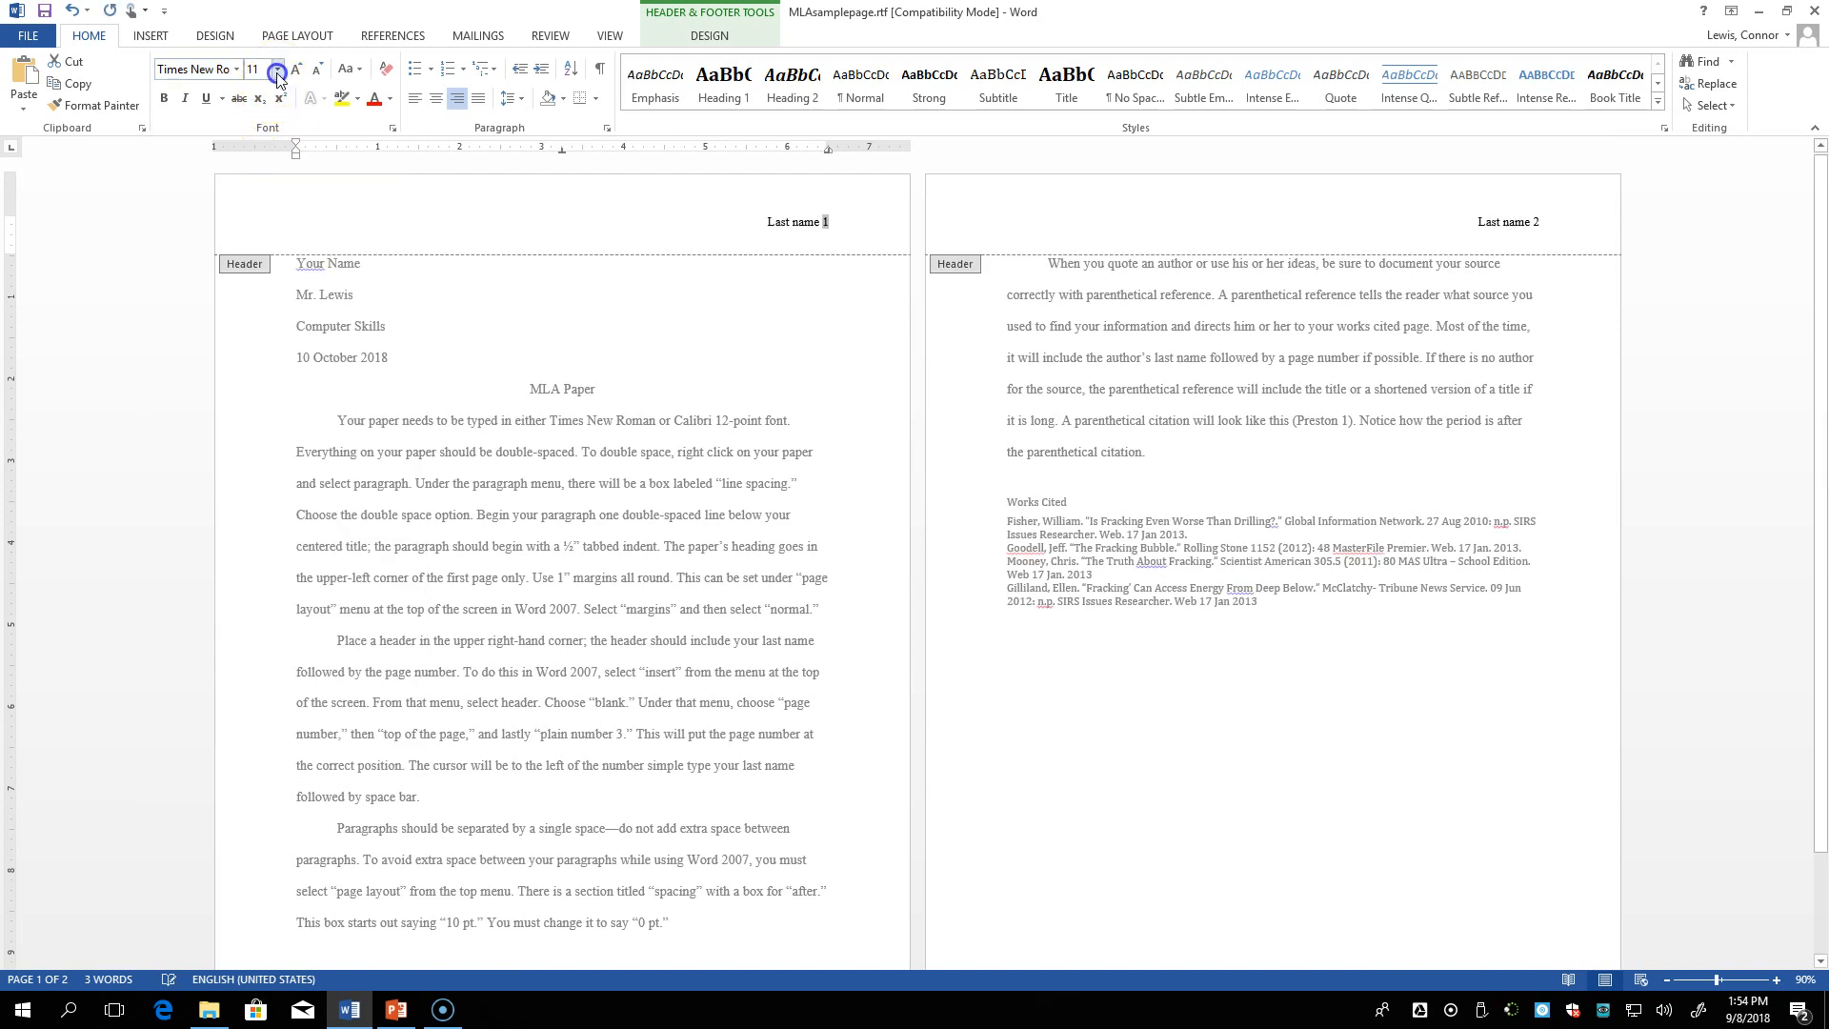
Set the font size of the header's "Last name" text and page number to 12
key("ctrl+a")
left_click(277, 69)
left_click(260, 162)
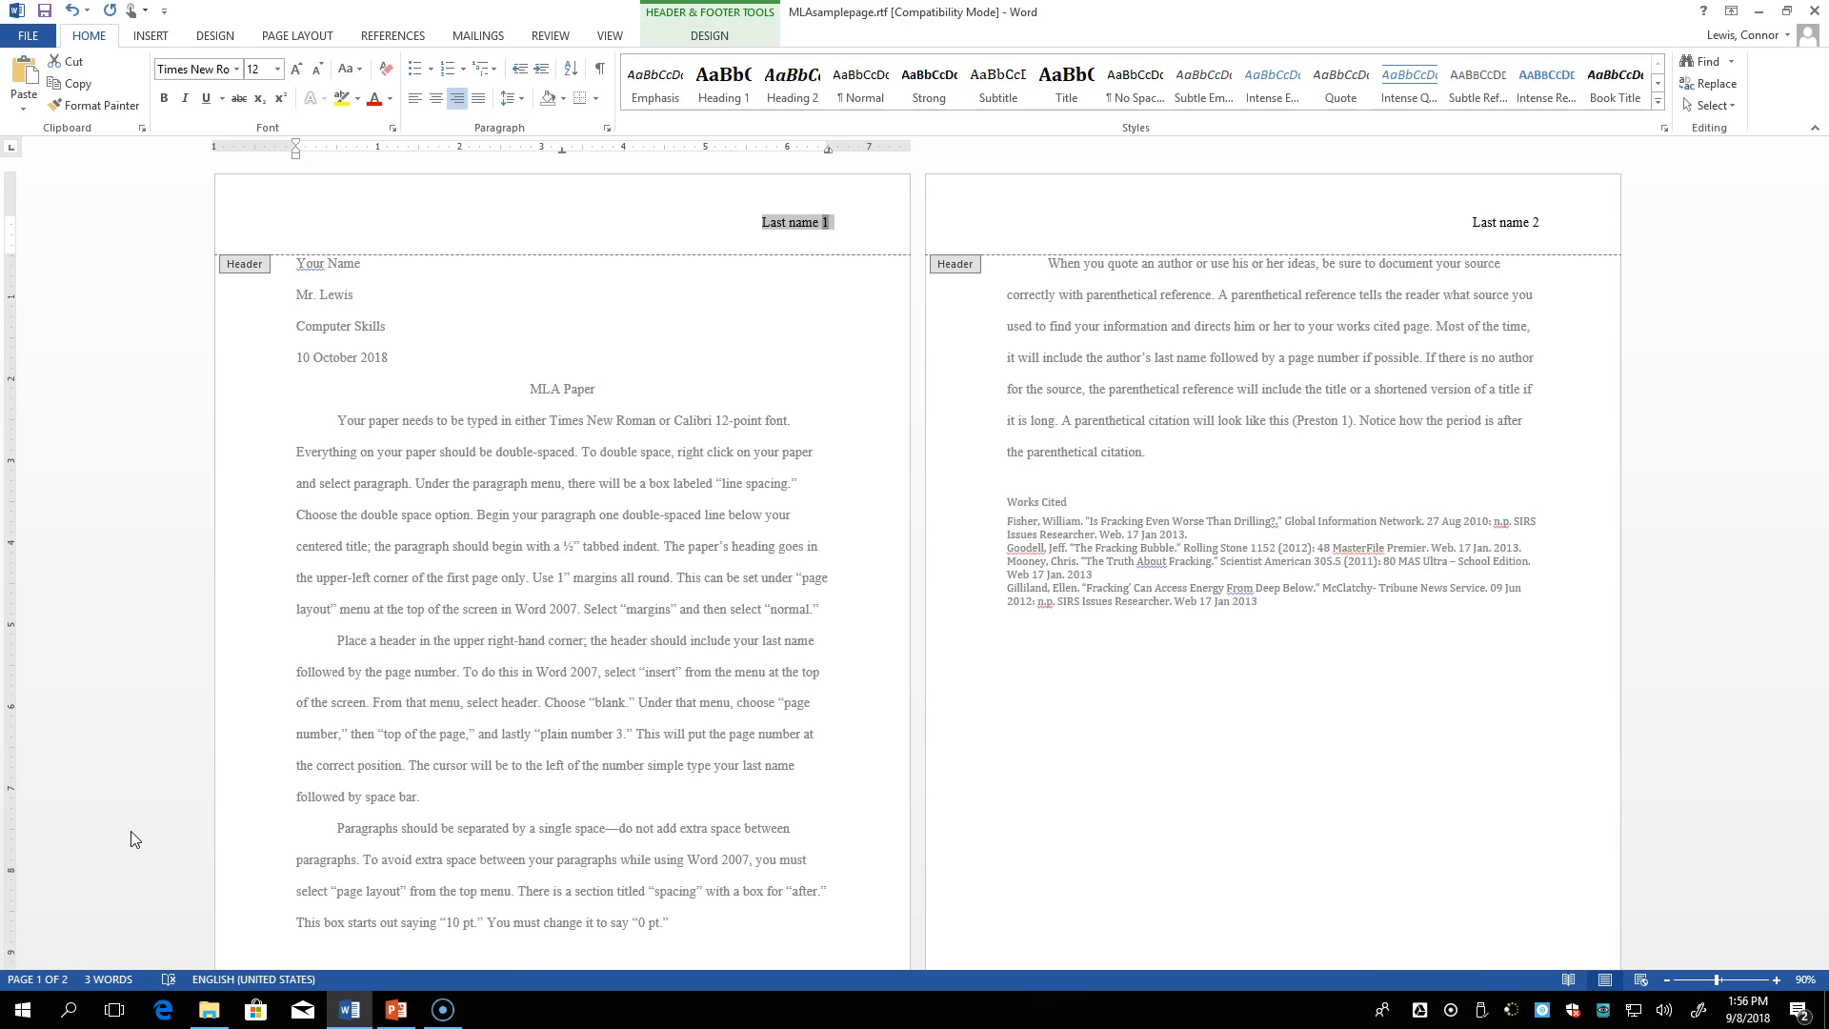
Push the Works Cited section to the first line of a new page by inserting blank lines before its heading
double_click(1006, 503)
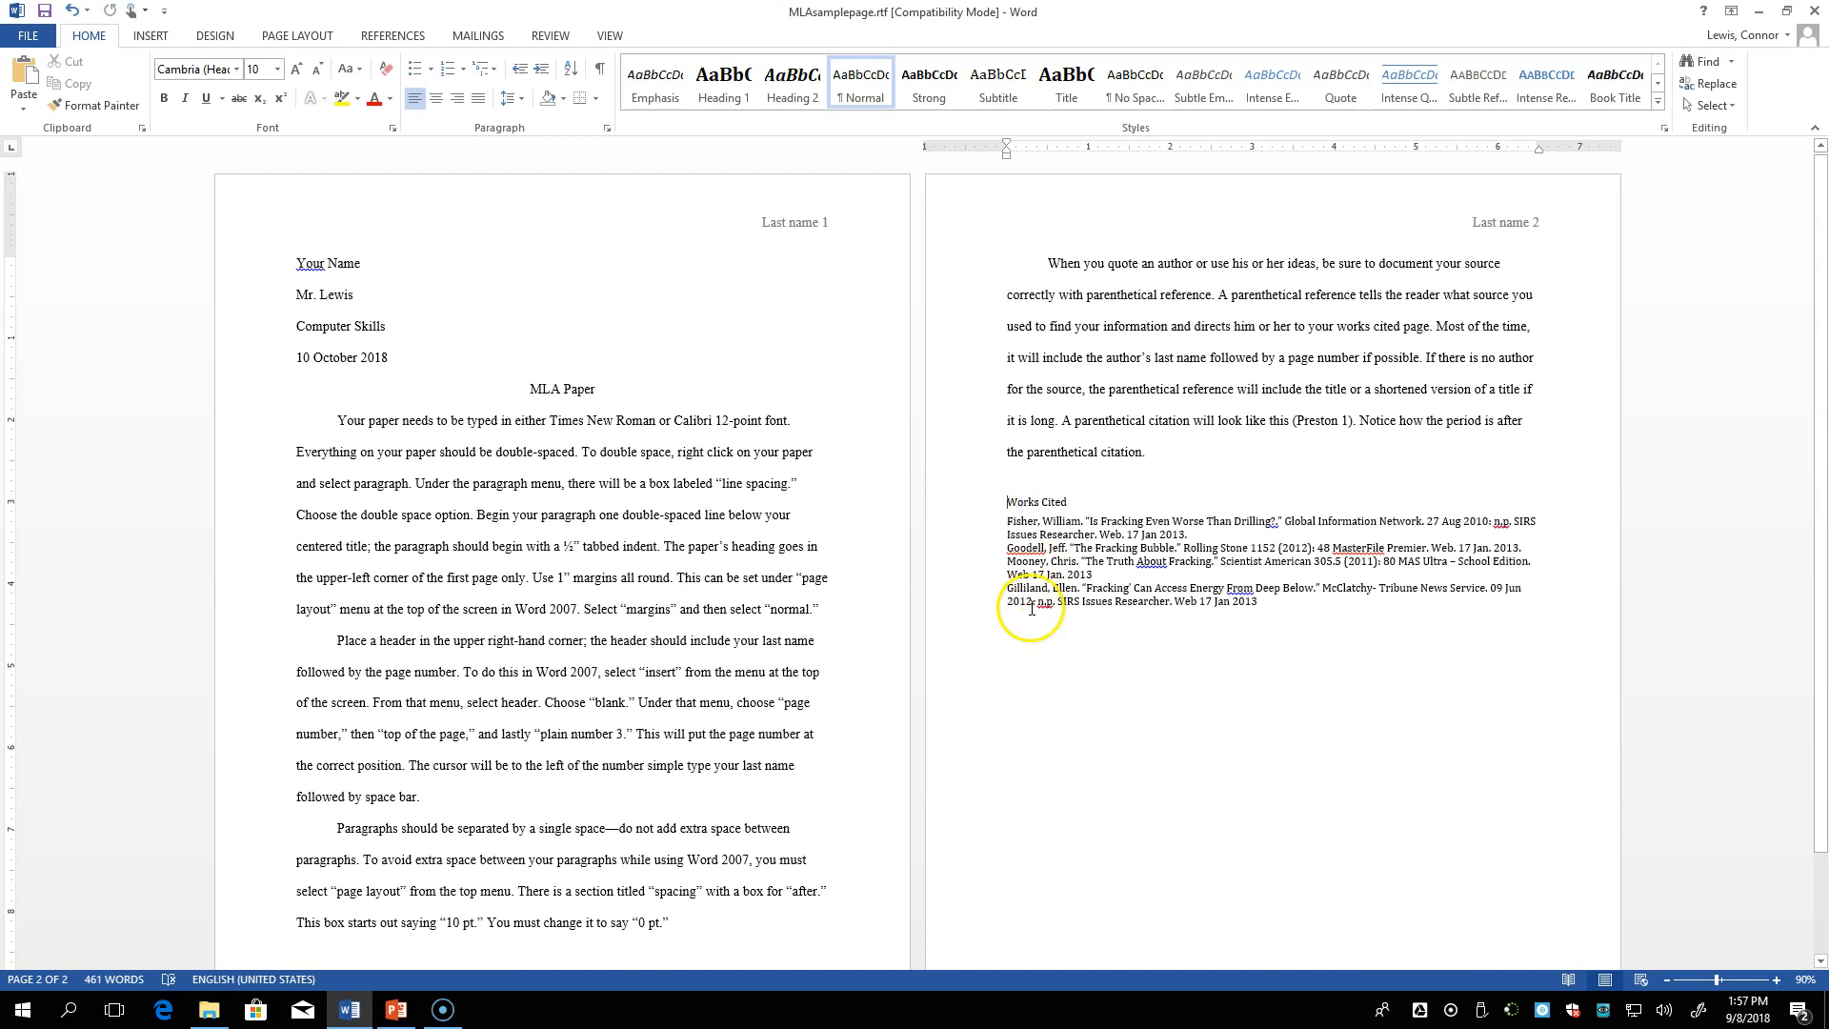
key("Return")
key("Return")
key("Return")
key("Return")
key("Return")
key("Return")
key("Return")
key("Return")
key("Return")
key("Return")
key("Return")
key("Return")
key("Return")
key("Return")
key("Return")
key("Return")
key("Return")
key("Return")
key("Return")
key("Return")
key("Return")
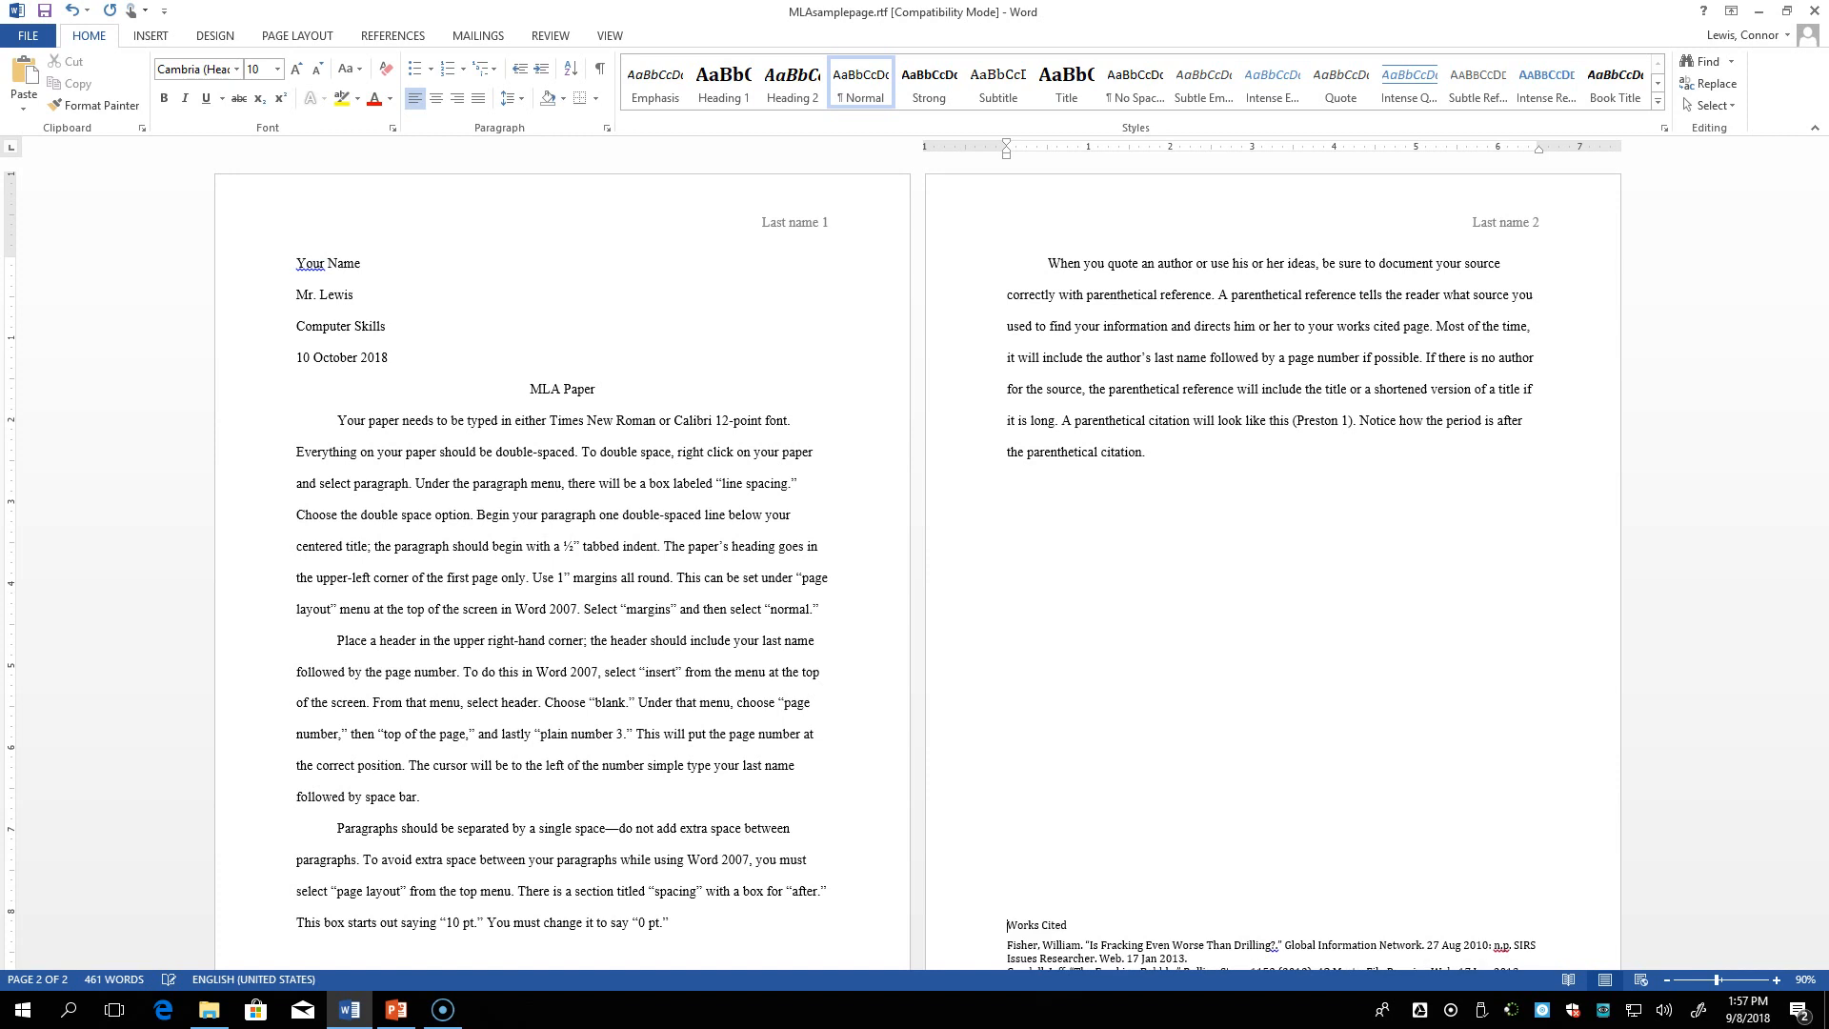
key("Return")
key("Return")
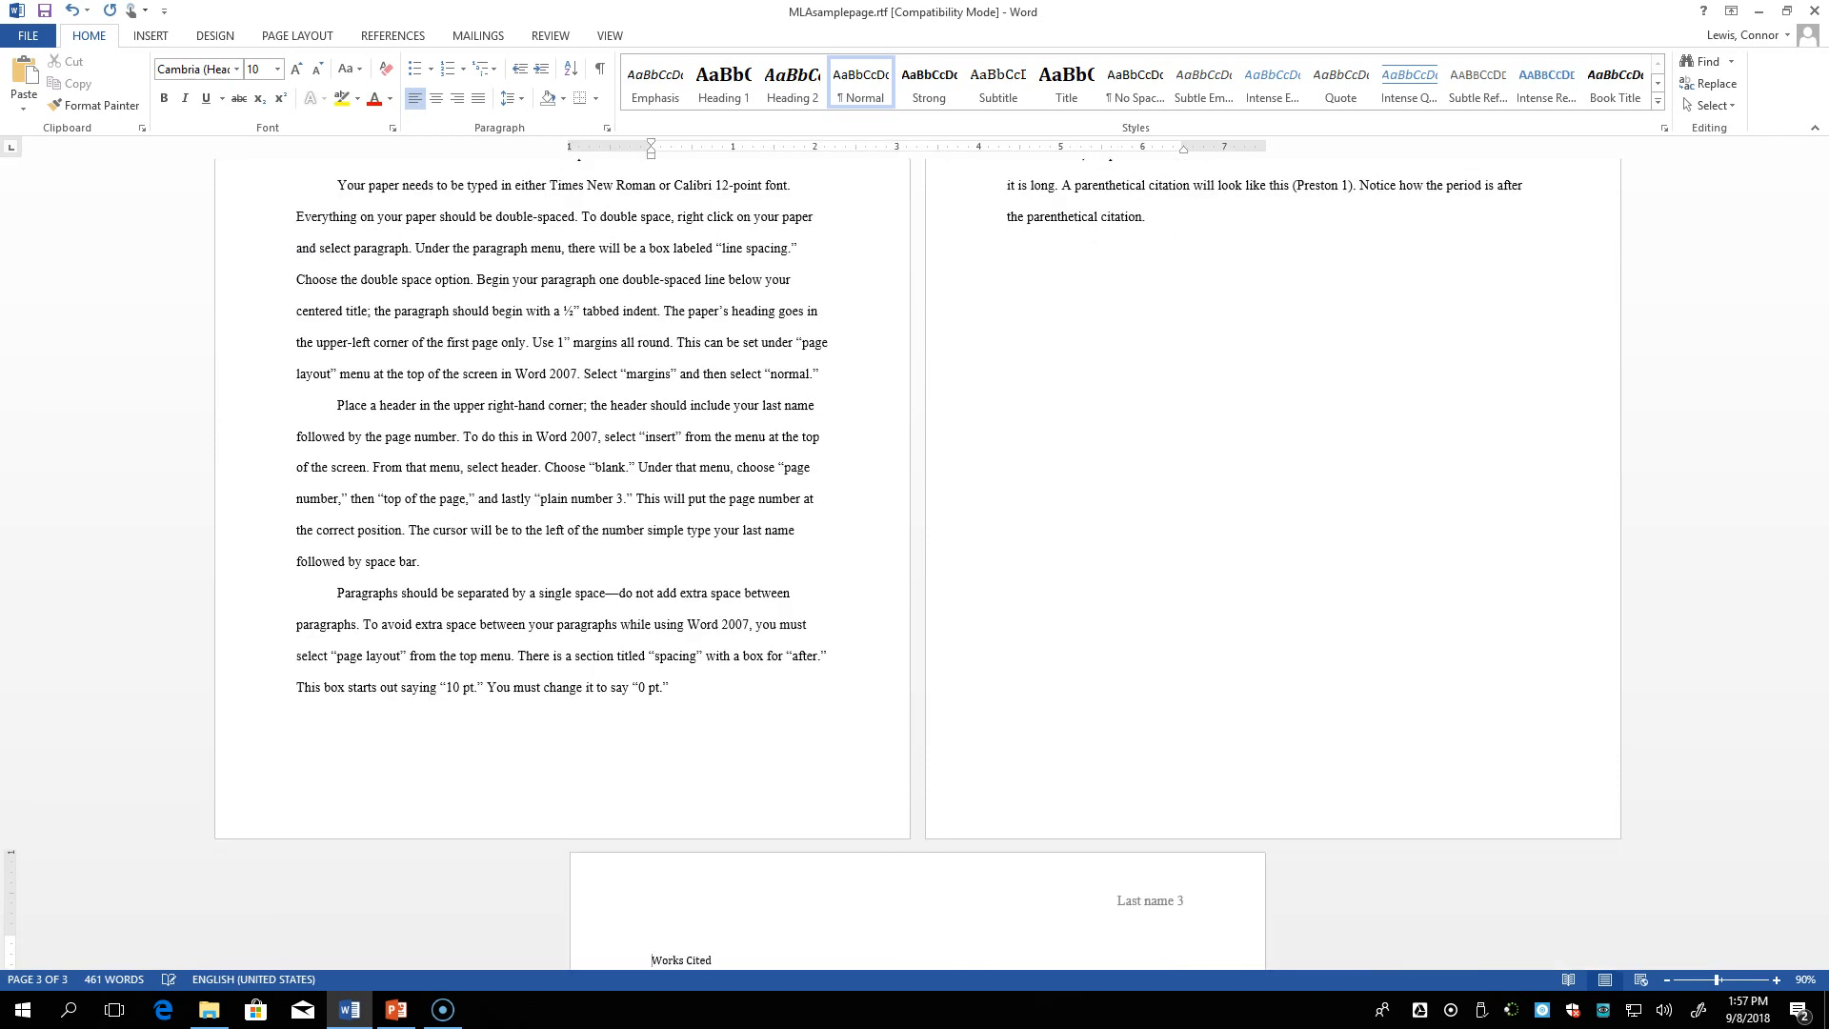
scroll(948, 531, "down", 4)
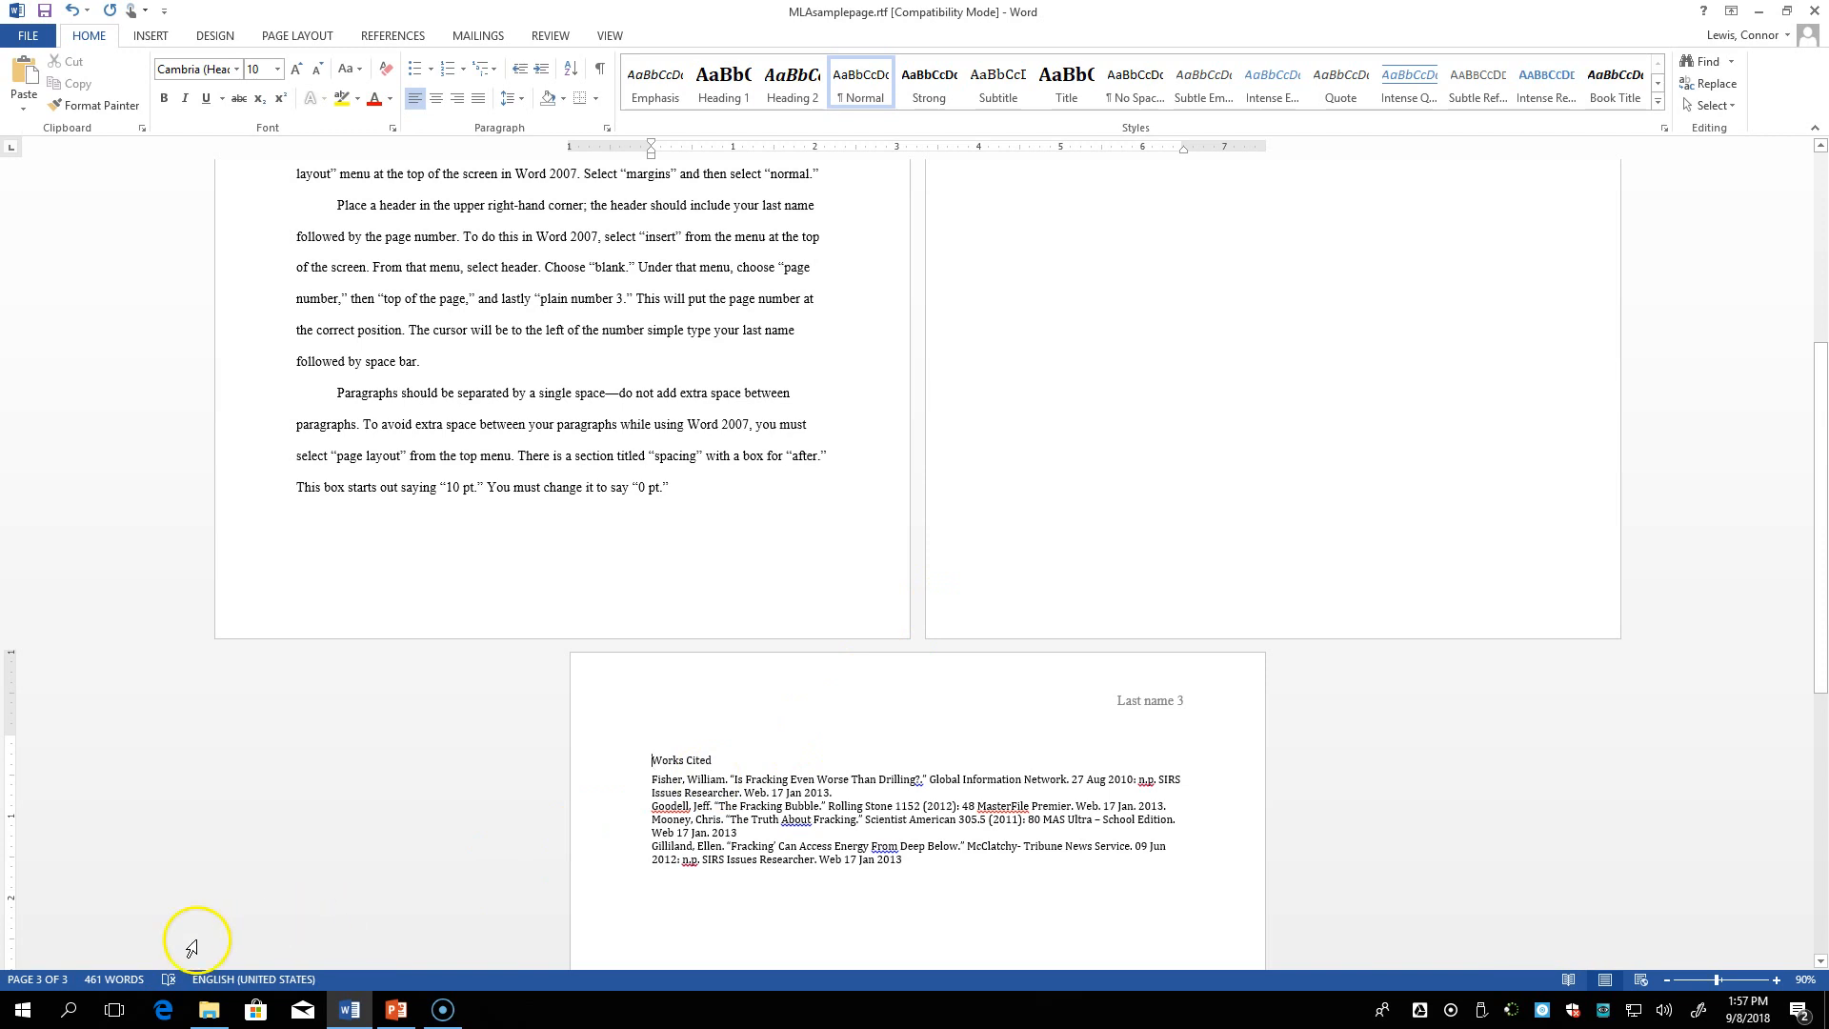
key("BackSpace")
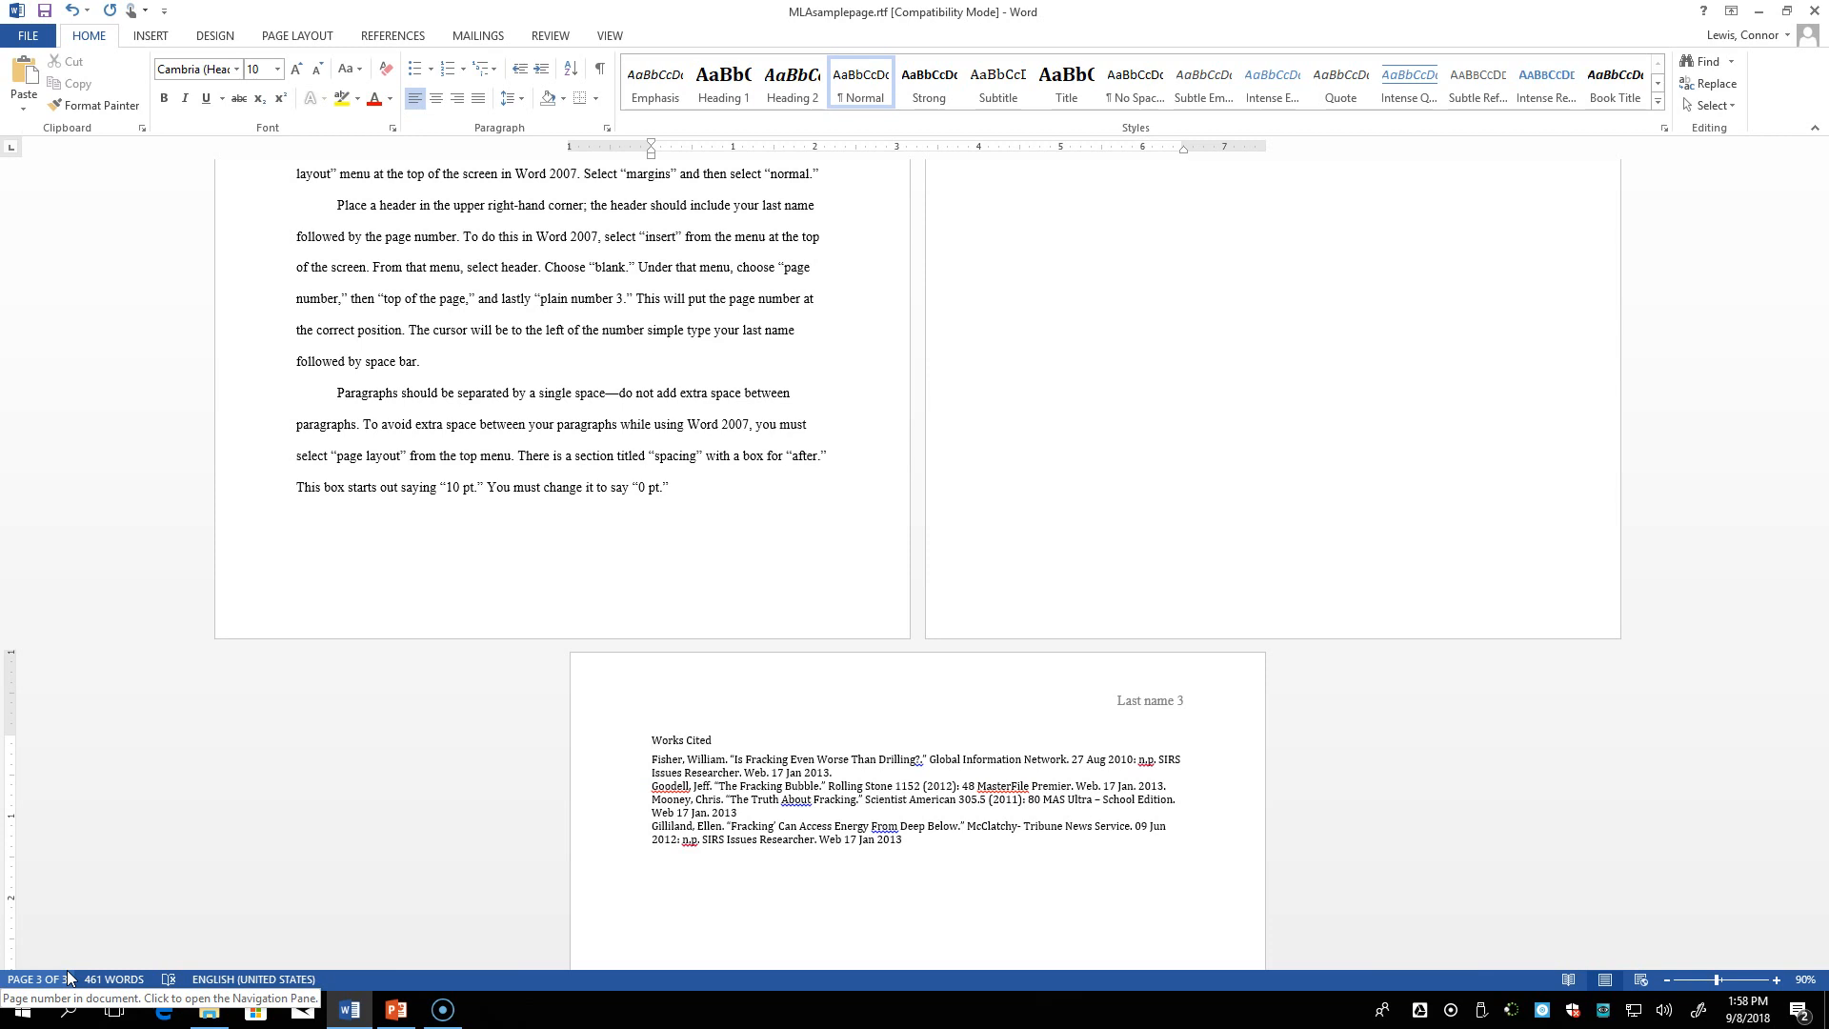
Center the "Works Cited" heading and format it in 12-point Times New Roman
left_click(725, 739)
left_click_drag(725, 739, 651, 740)
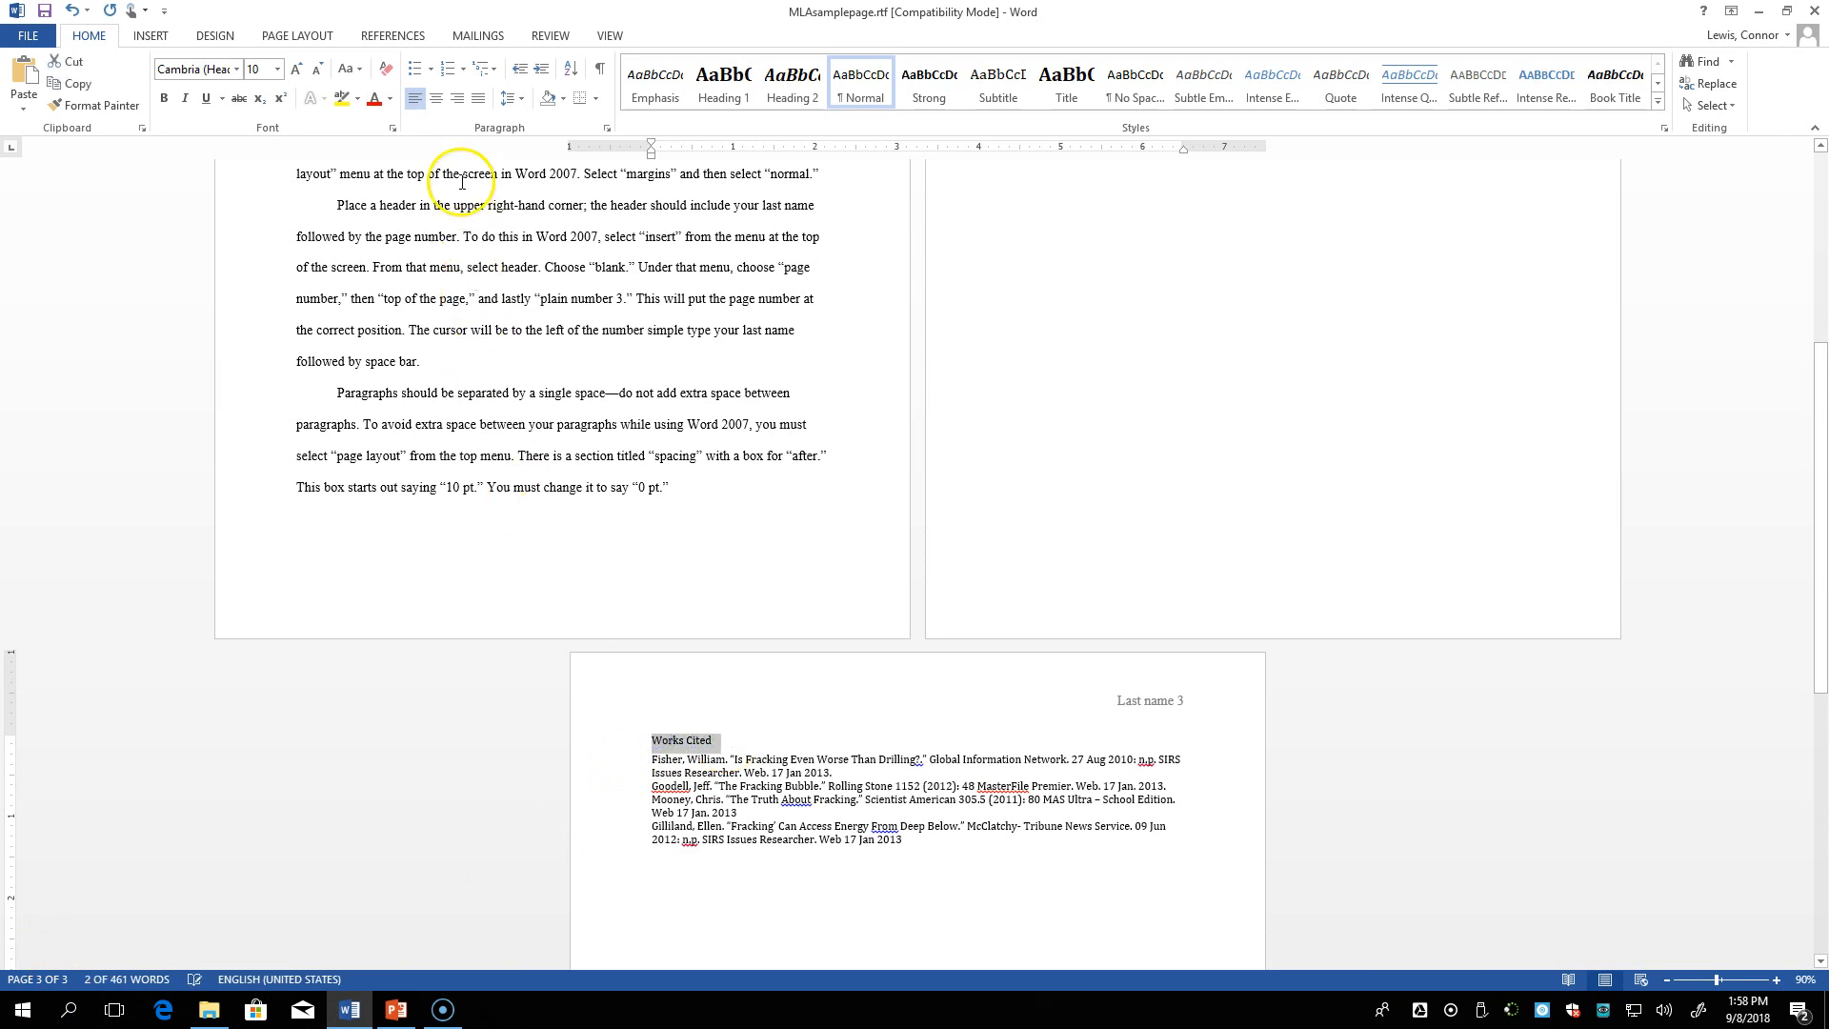
left_click(442, 101)
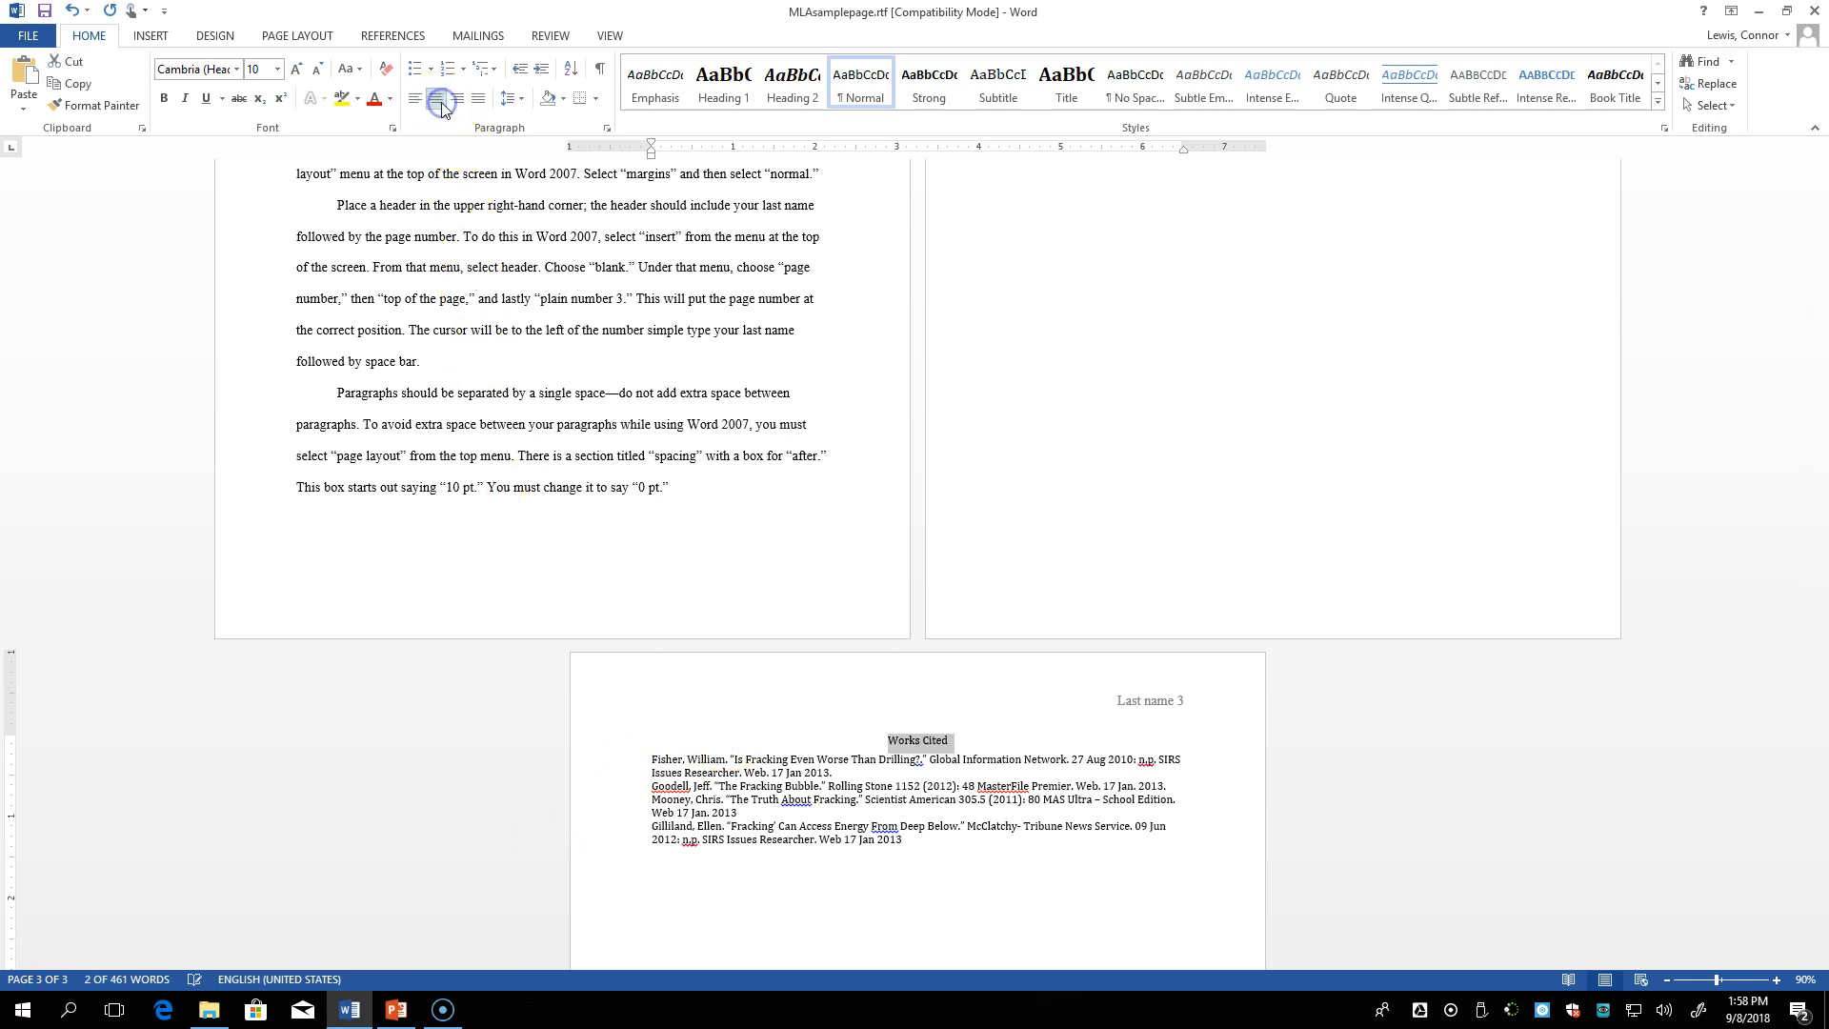
left_click(236, 68)
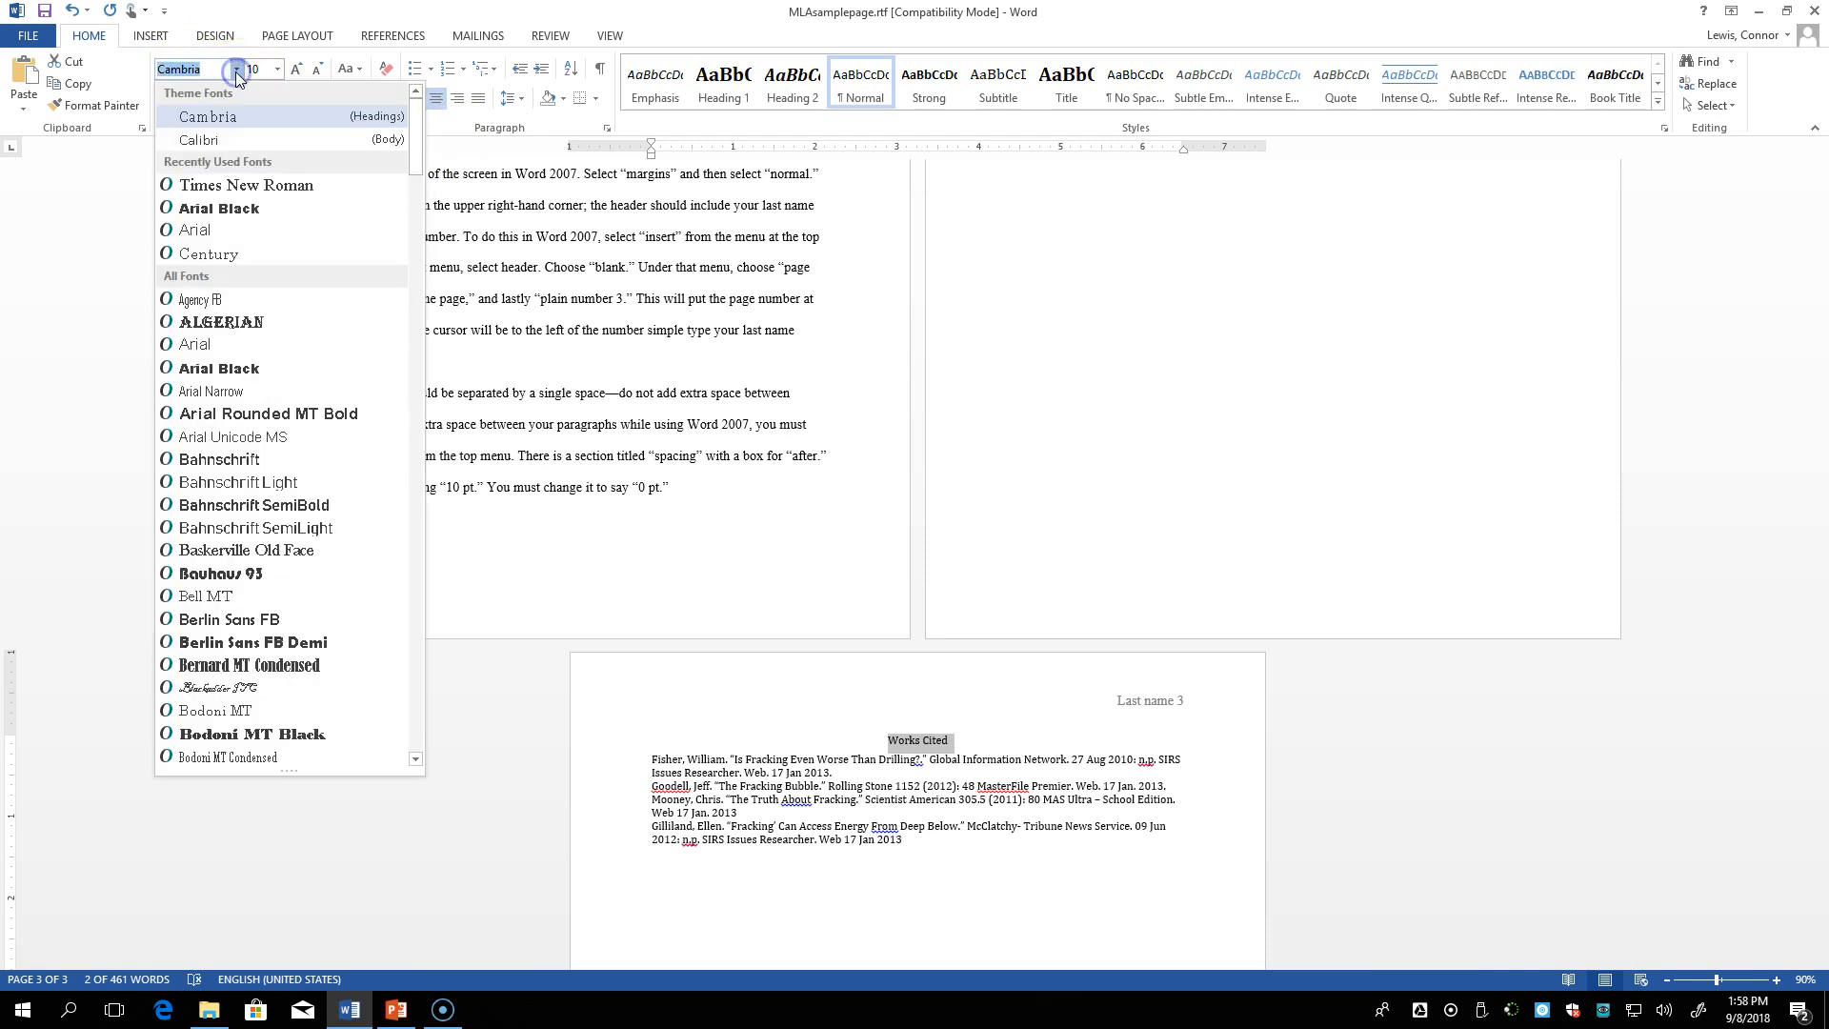
left_click(245, 185)
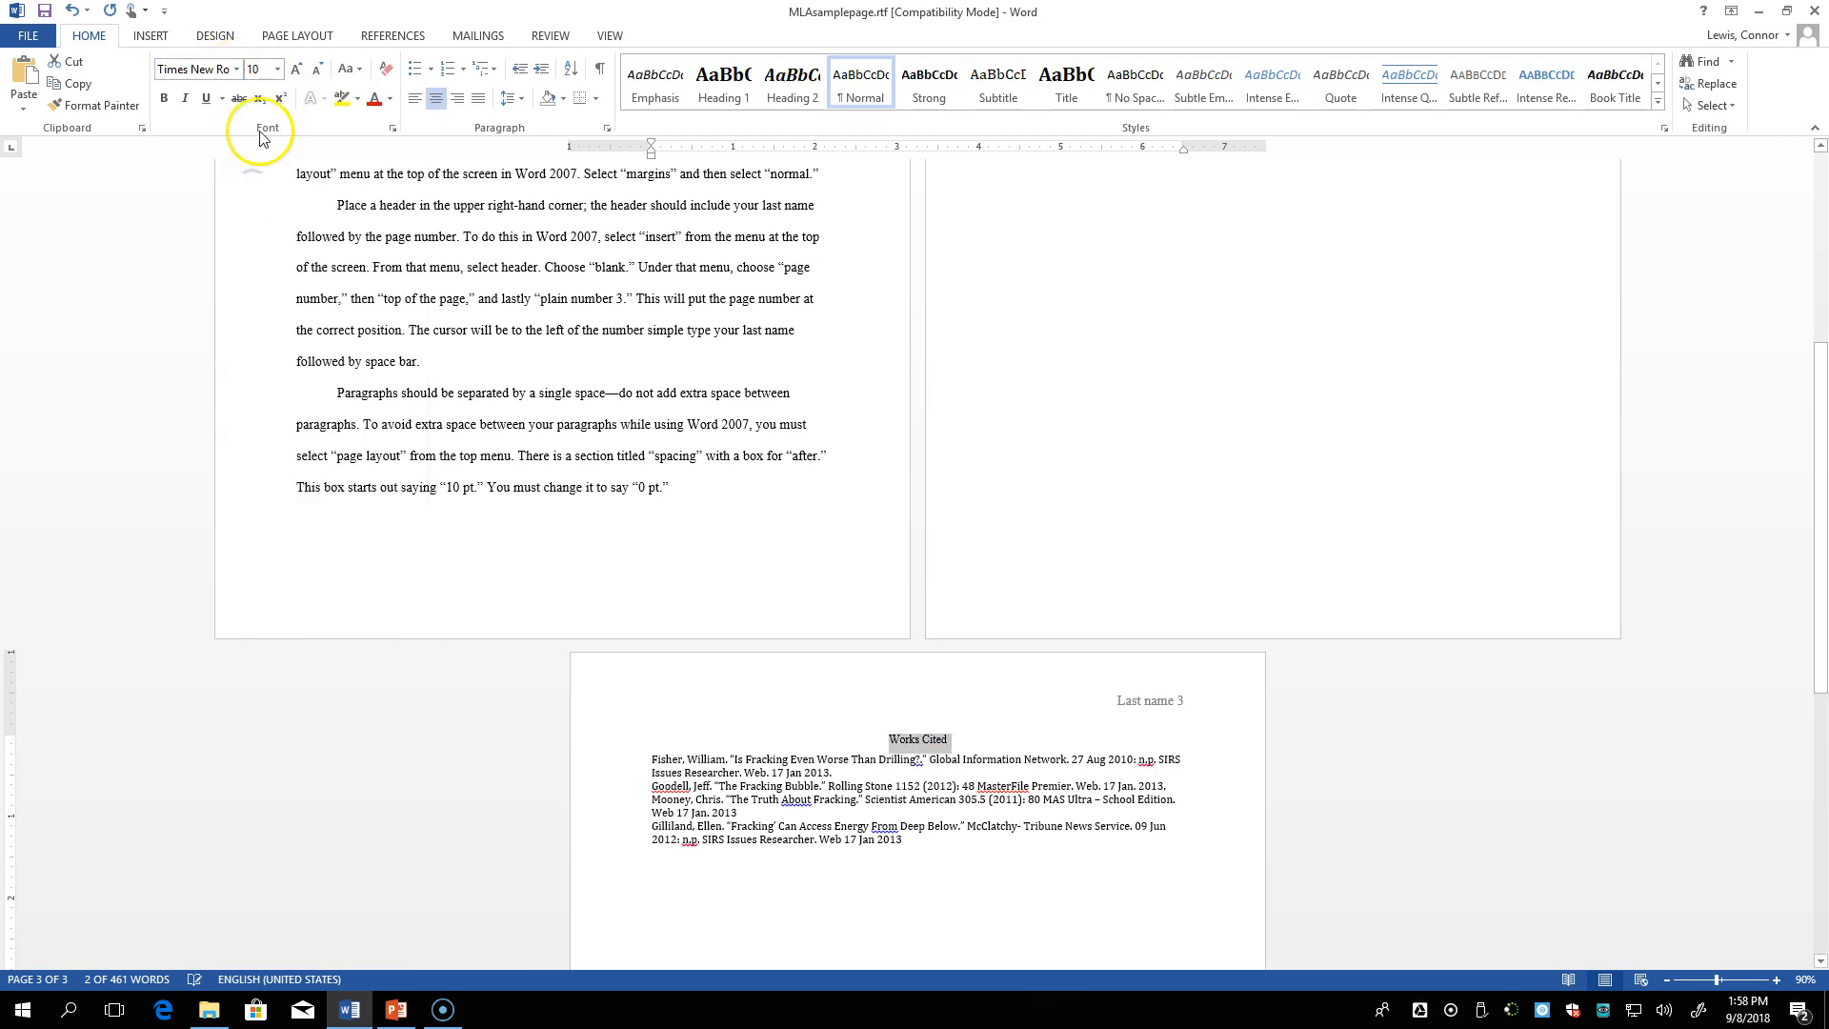
left_click(277, 69)
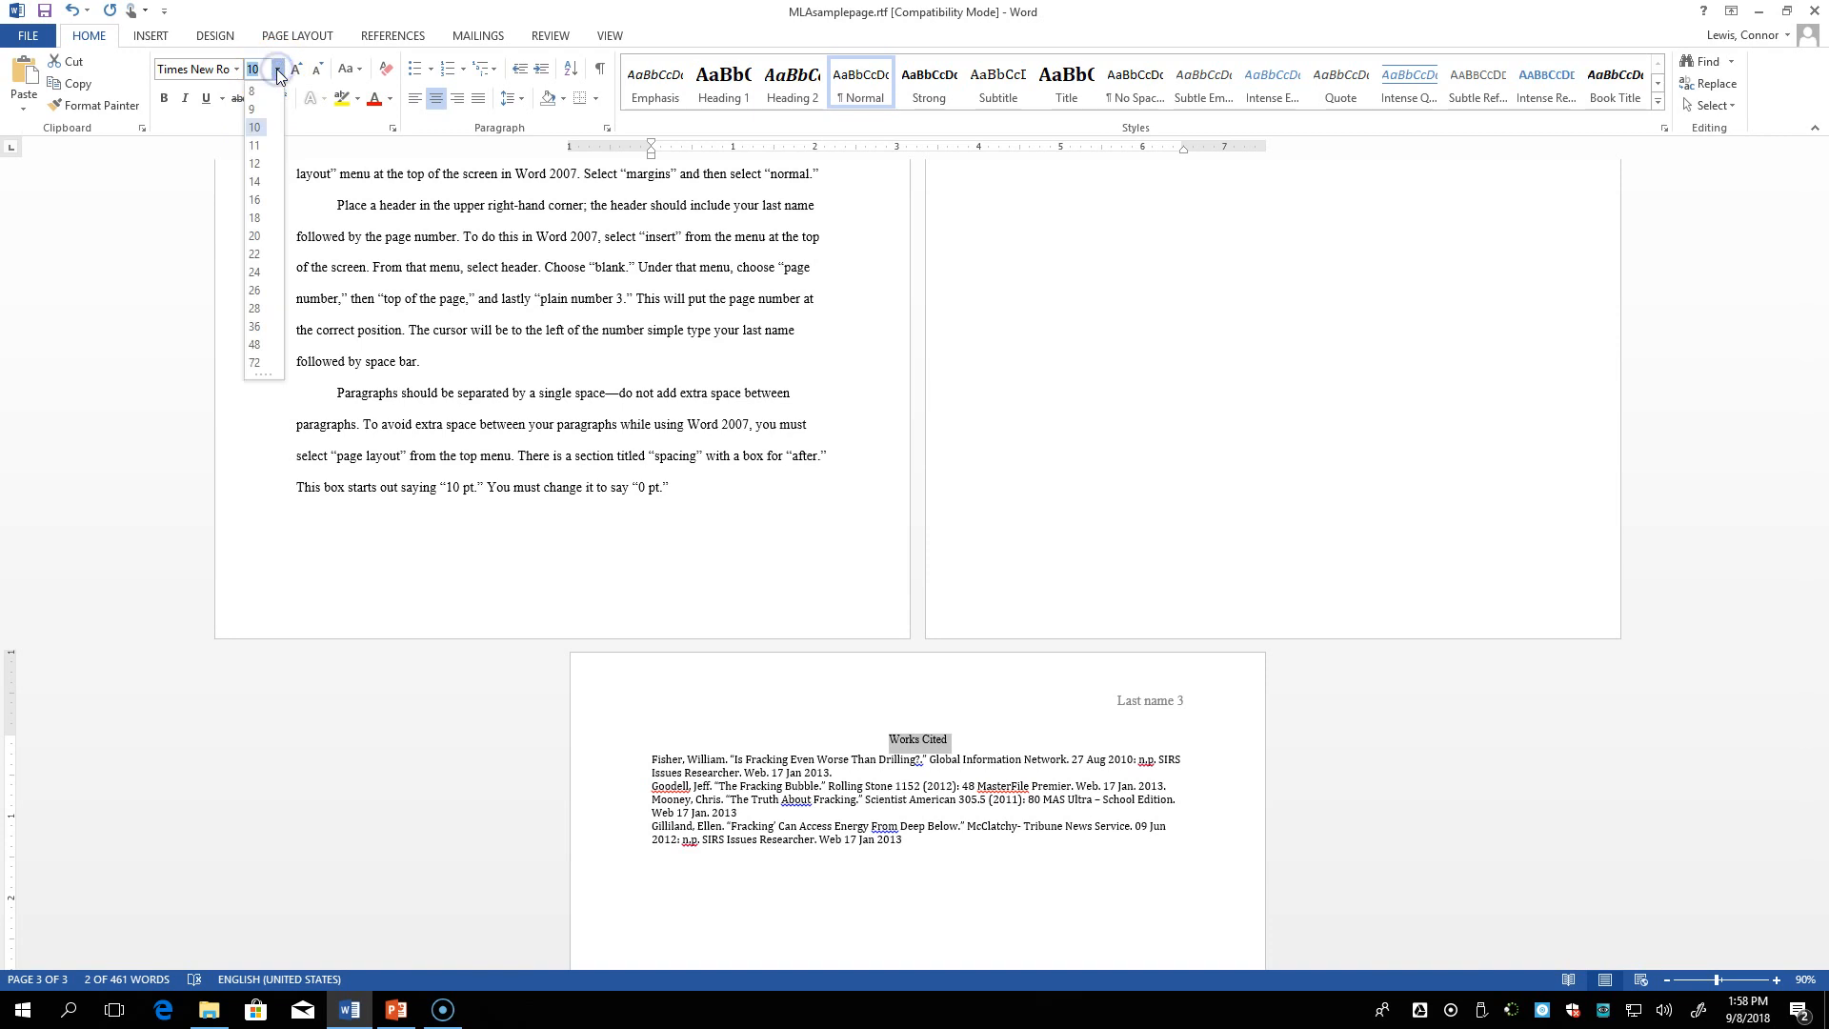
left_click(255, 163)
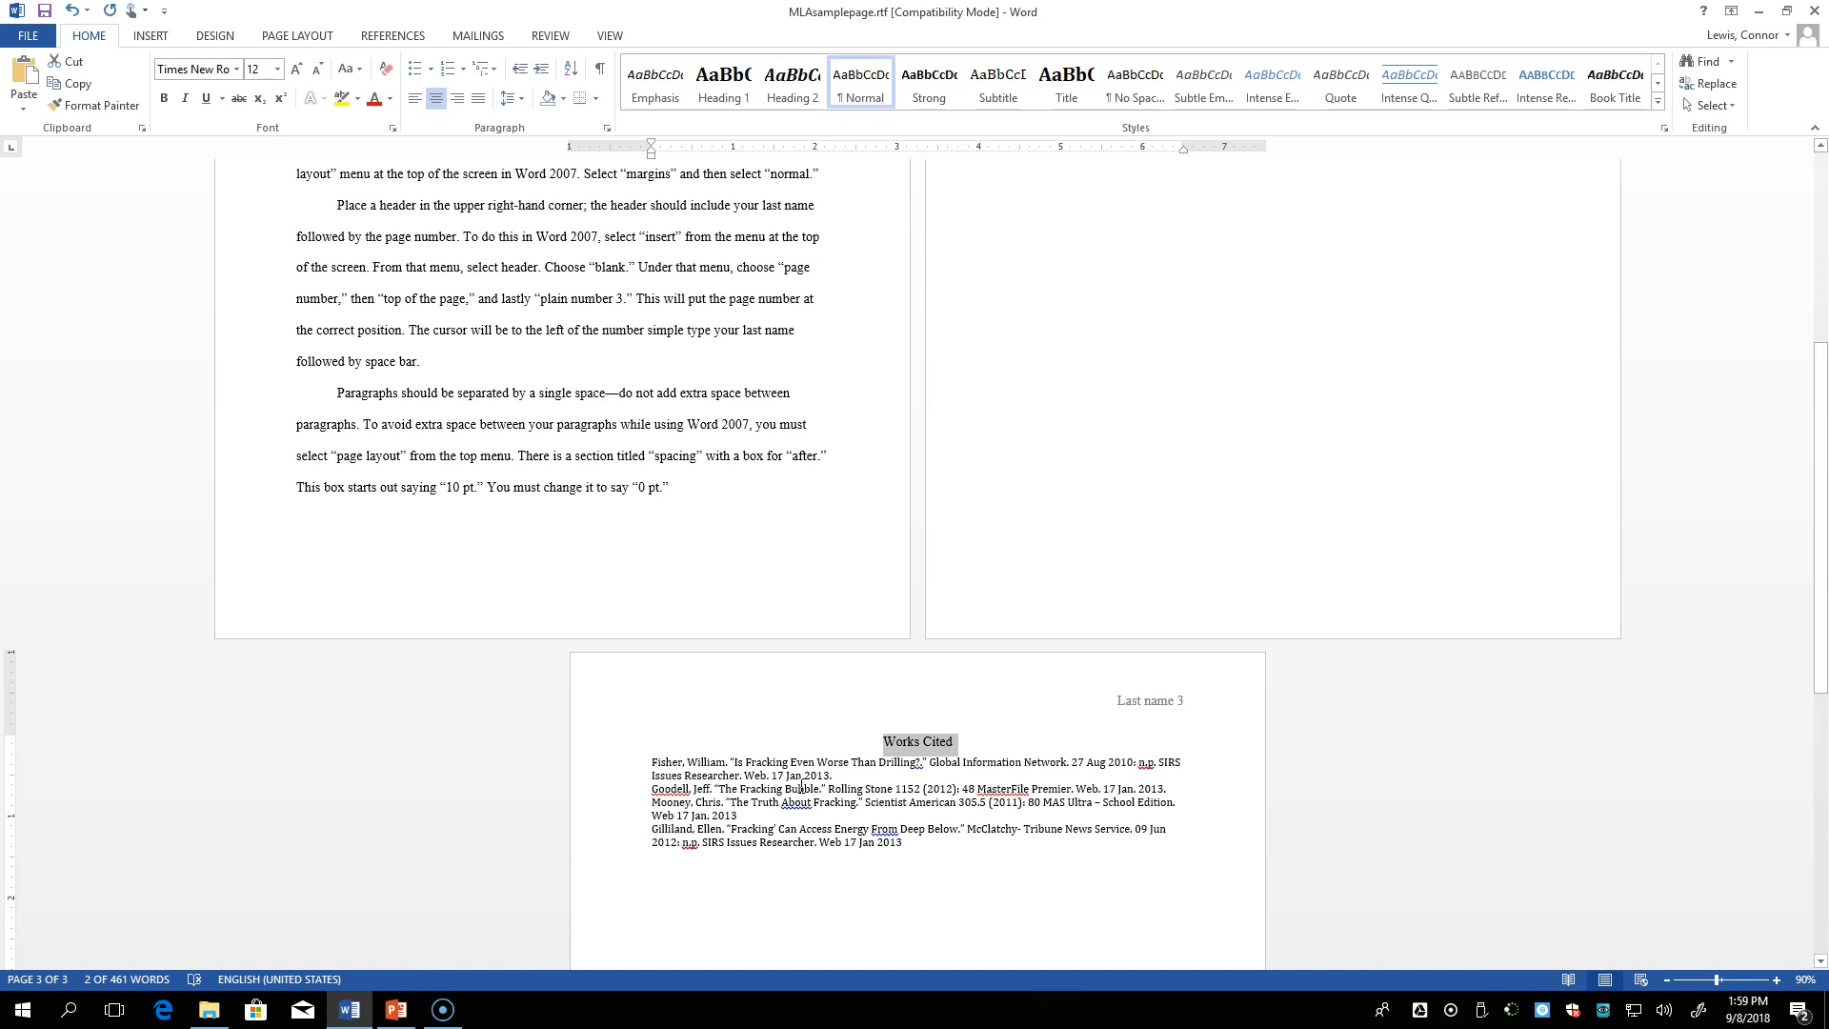
Change all source entries below the Works Cited heading to 12-point Times New Roman
left_click(652, 762)
left_click_drag(692, 777, 912, 865)
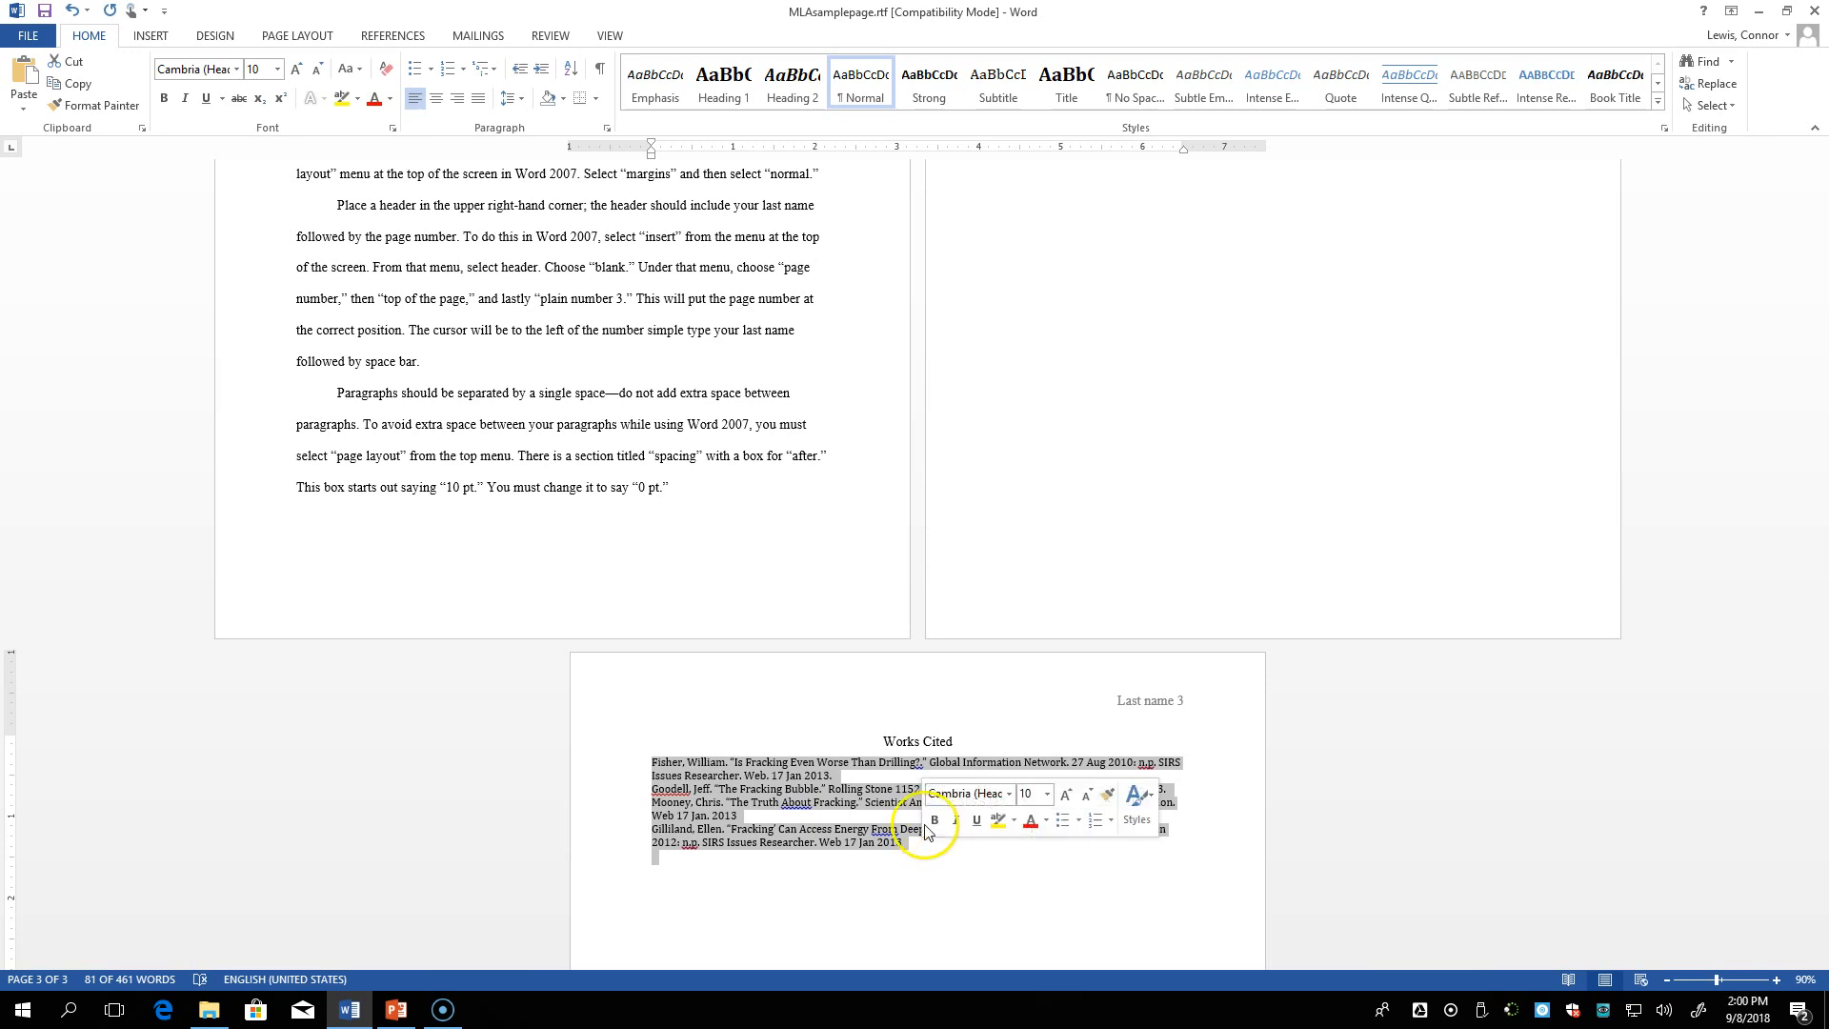
left_click(235, 69)
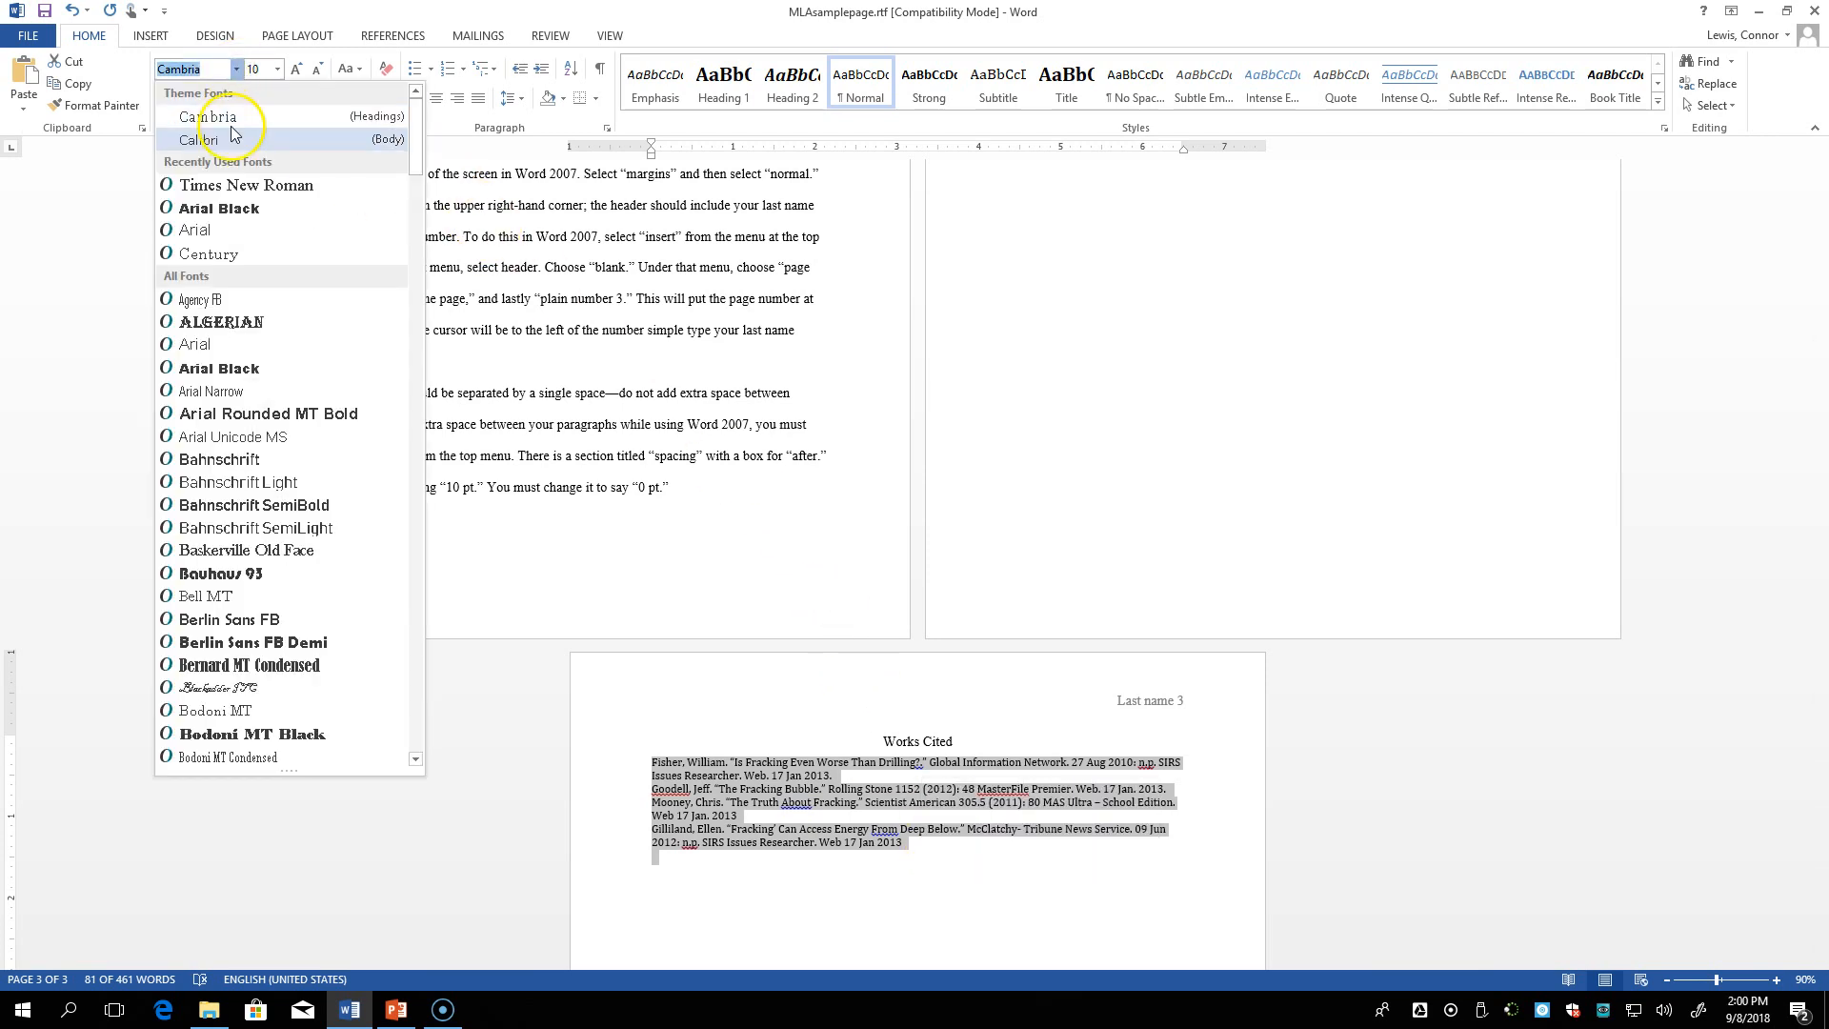
left_click(230, 185)
left_click(276, 68)
left_click(255, 164)
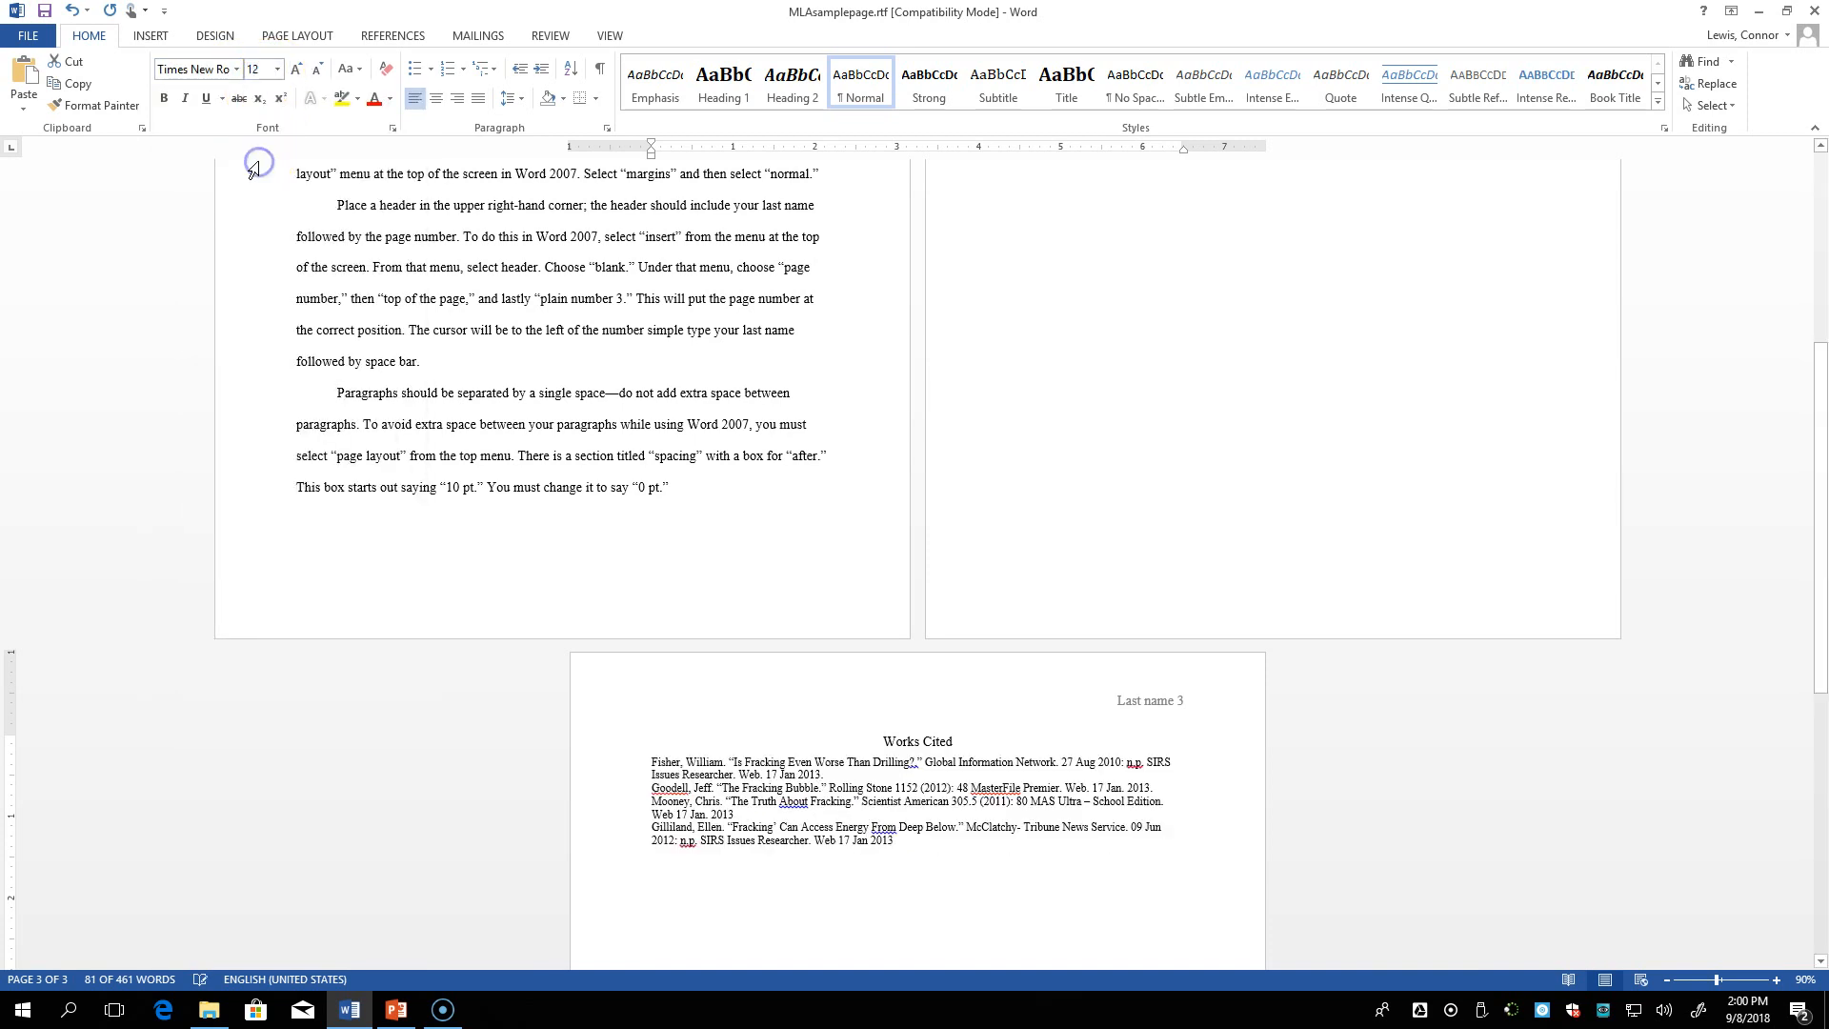
Apply double line spacing to the Works Cited entries
right_click(678, 814)
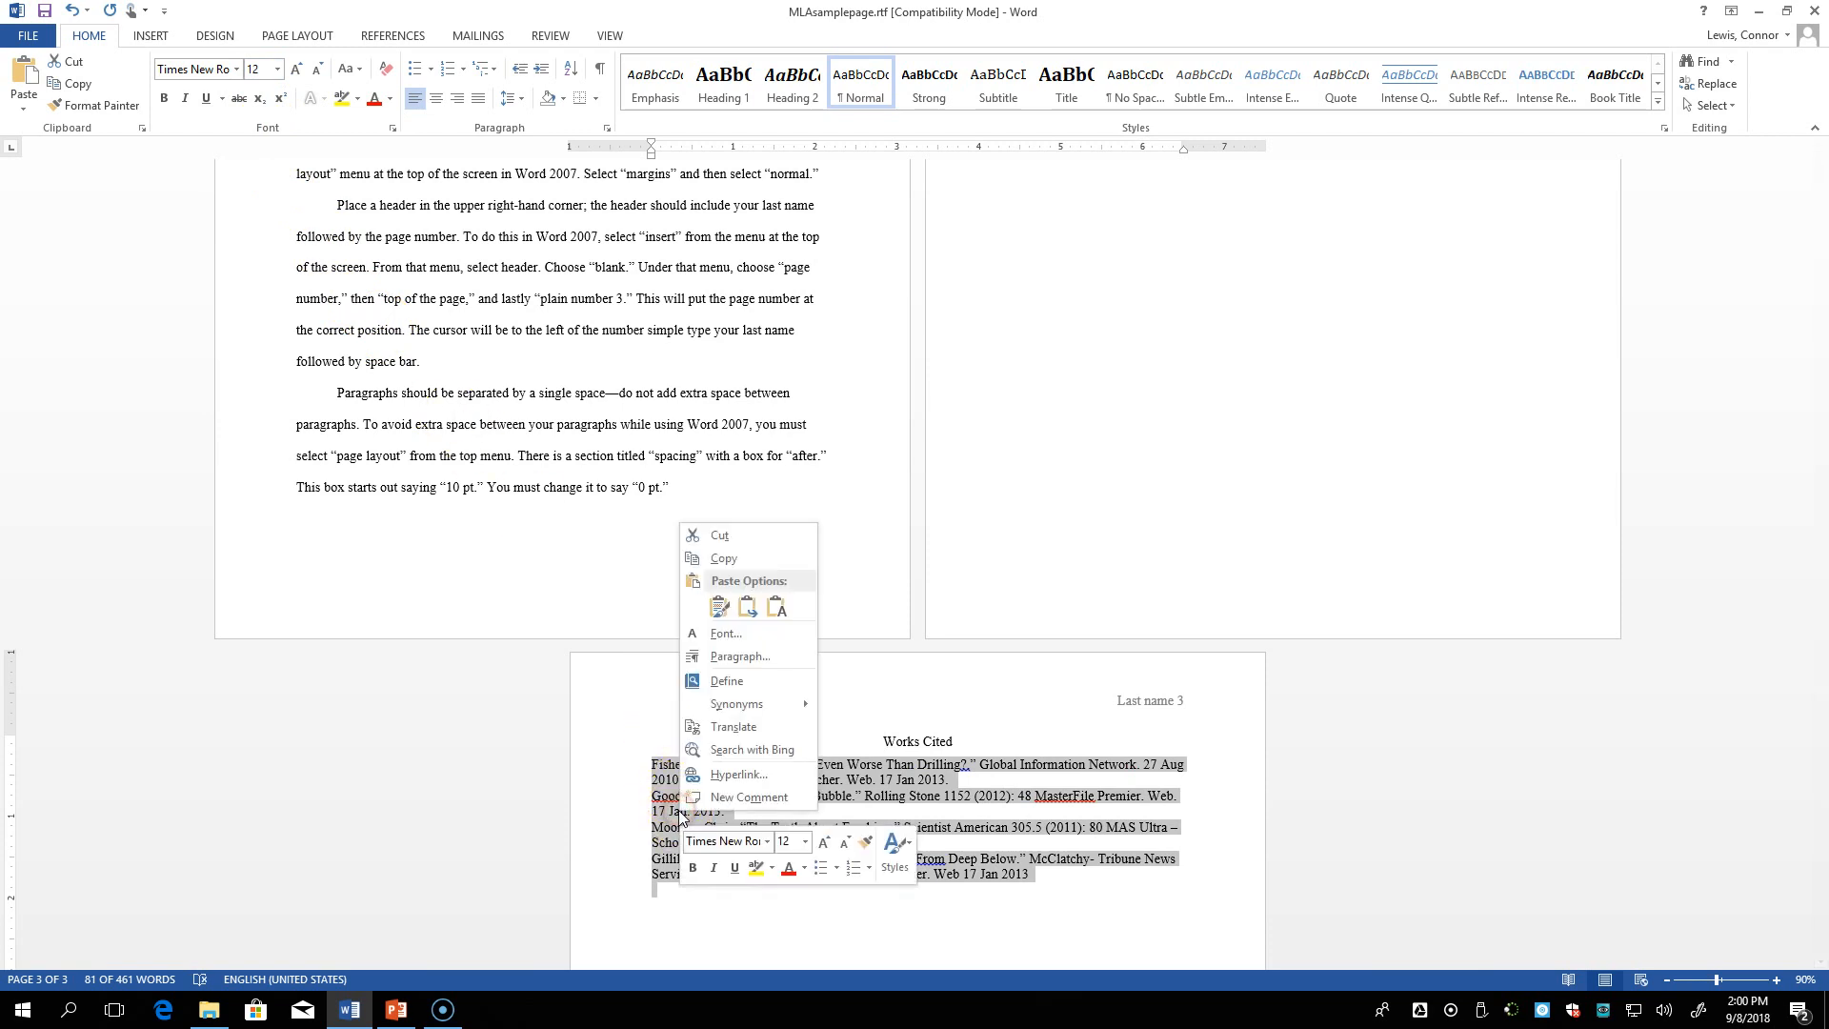
left_click(745, 659)
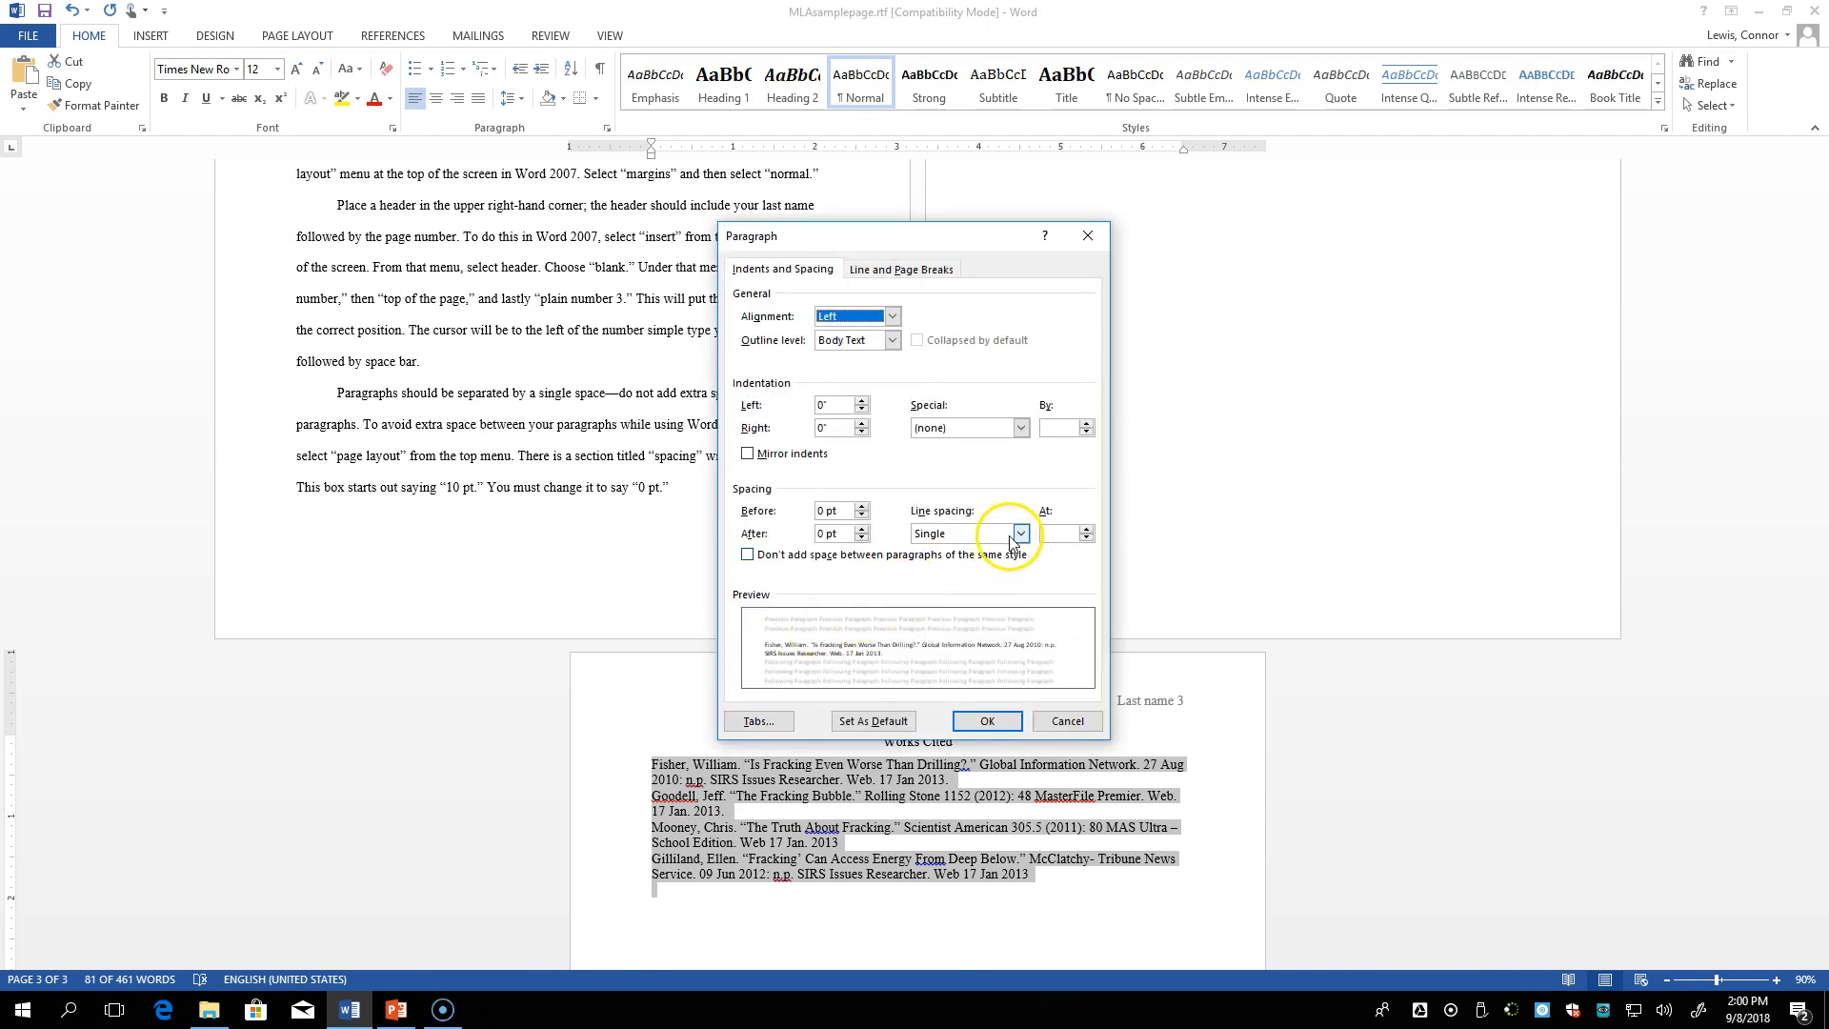
left_click(1019, 533)
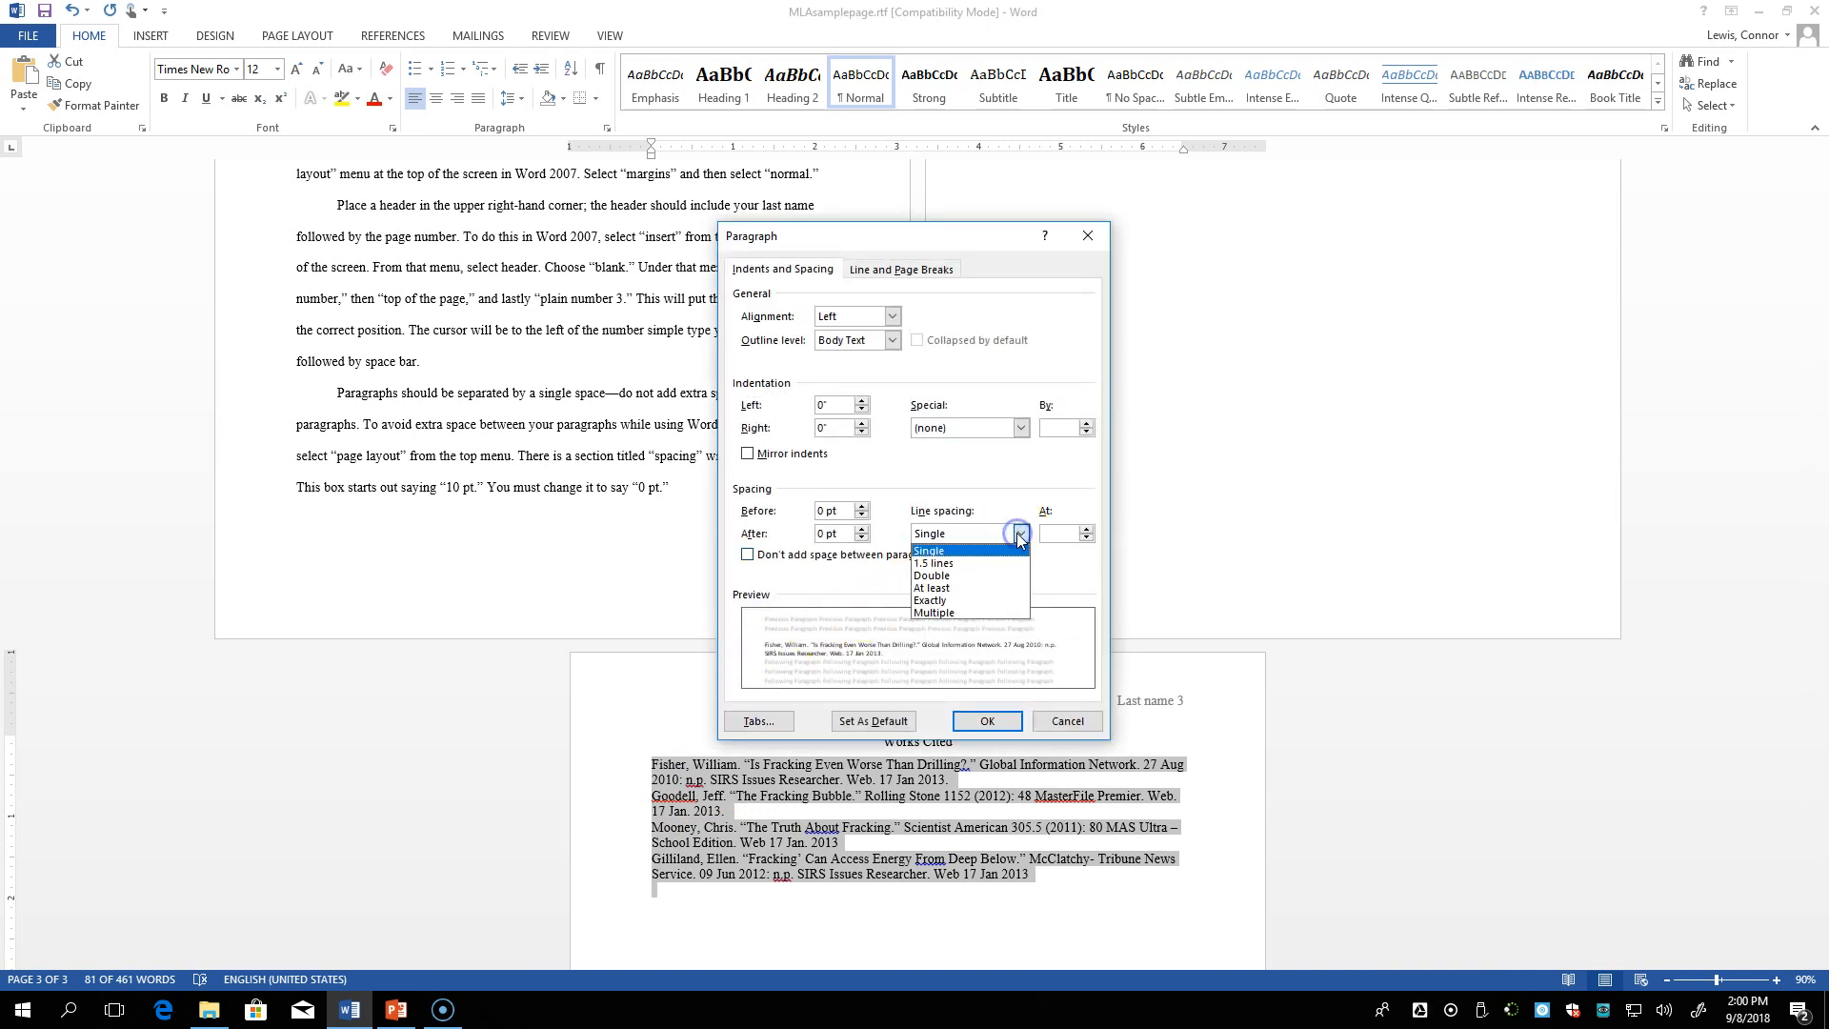
left_click(994, 578)
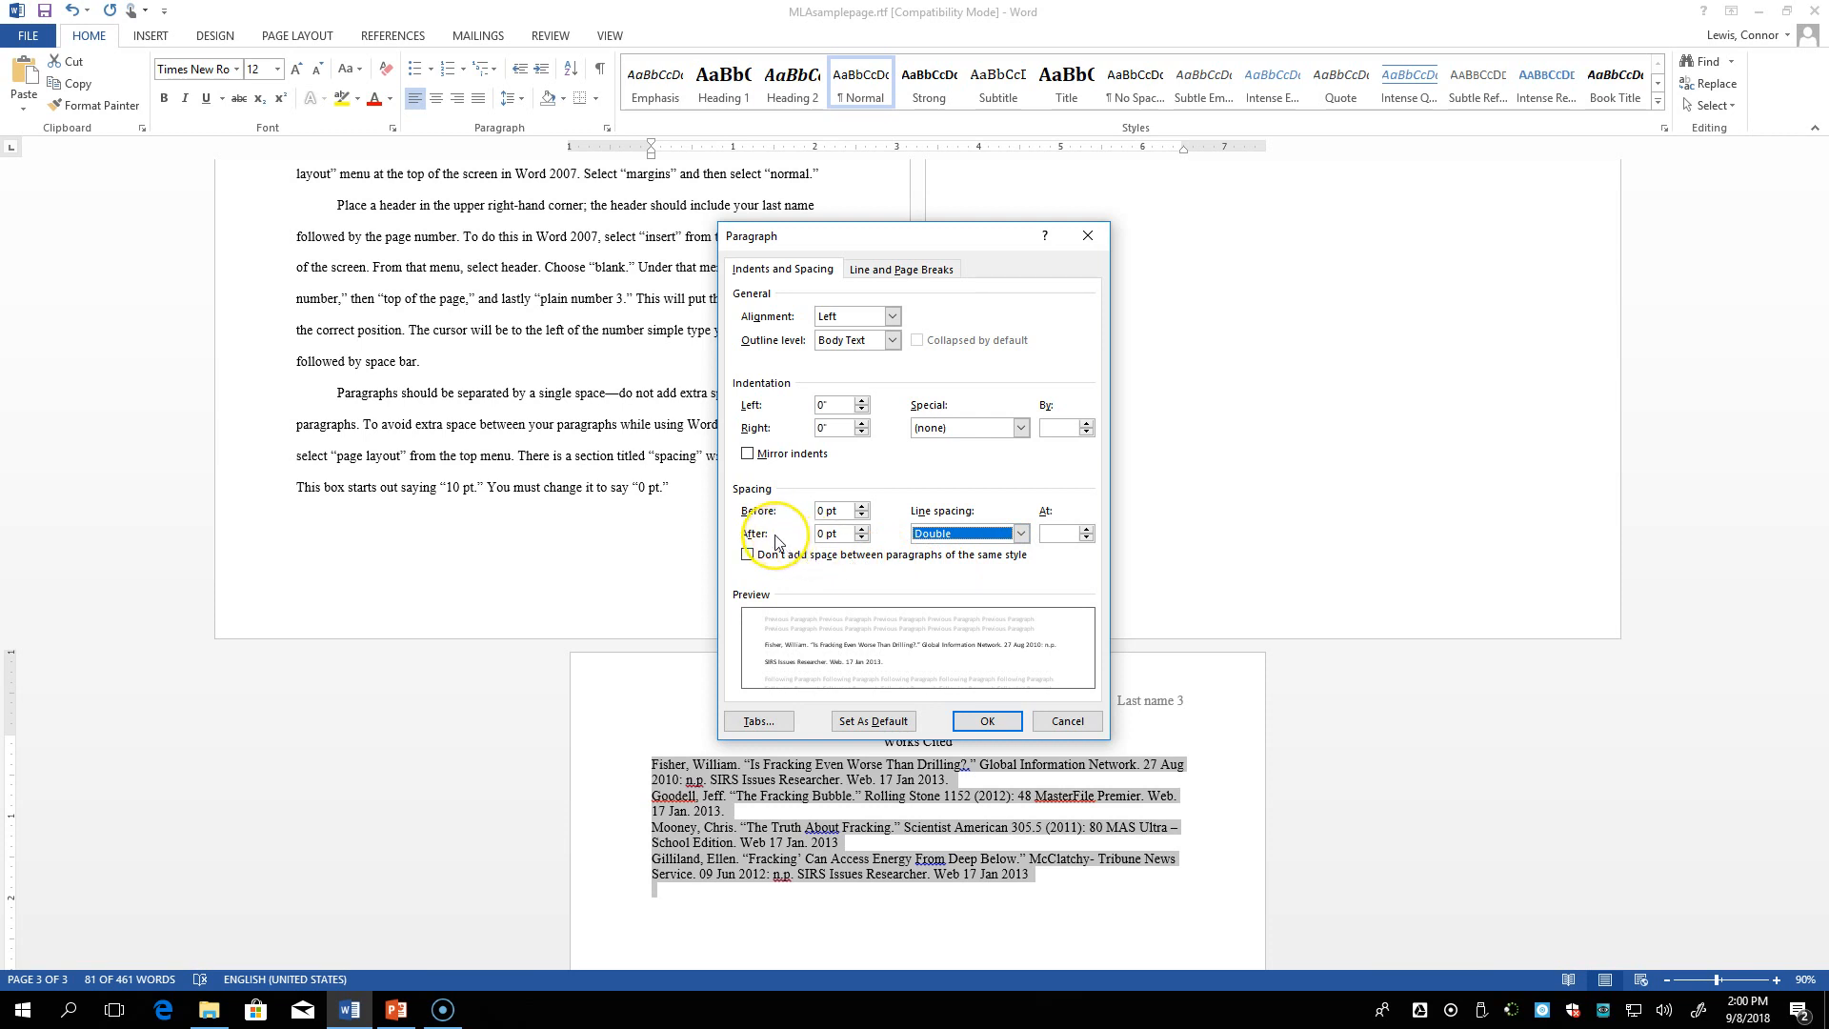
left_click(834, 534)
left_click(978, 722)
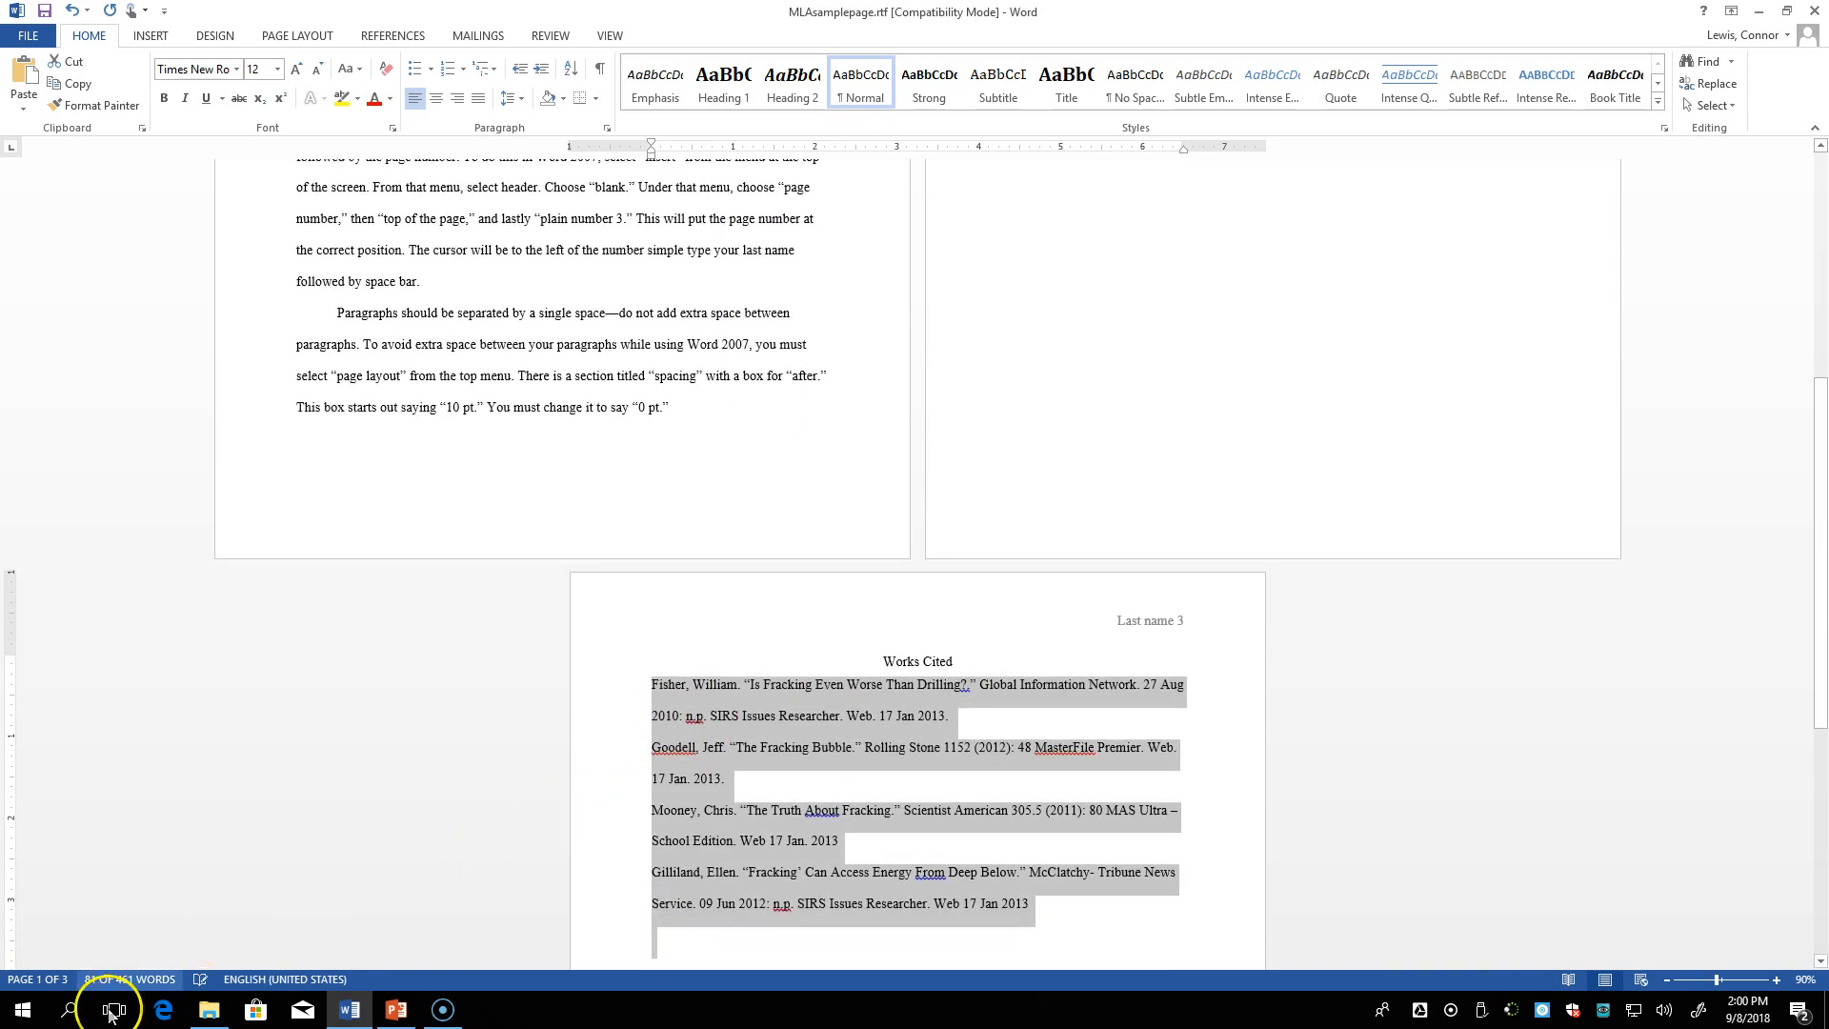
Sort the Works Cited entries as text by paragraphs in ascending order and give them a 0.5" hanging indent
scroll(750, 733, "down", 1)
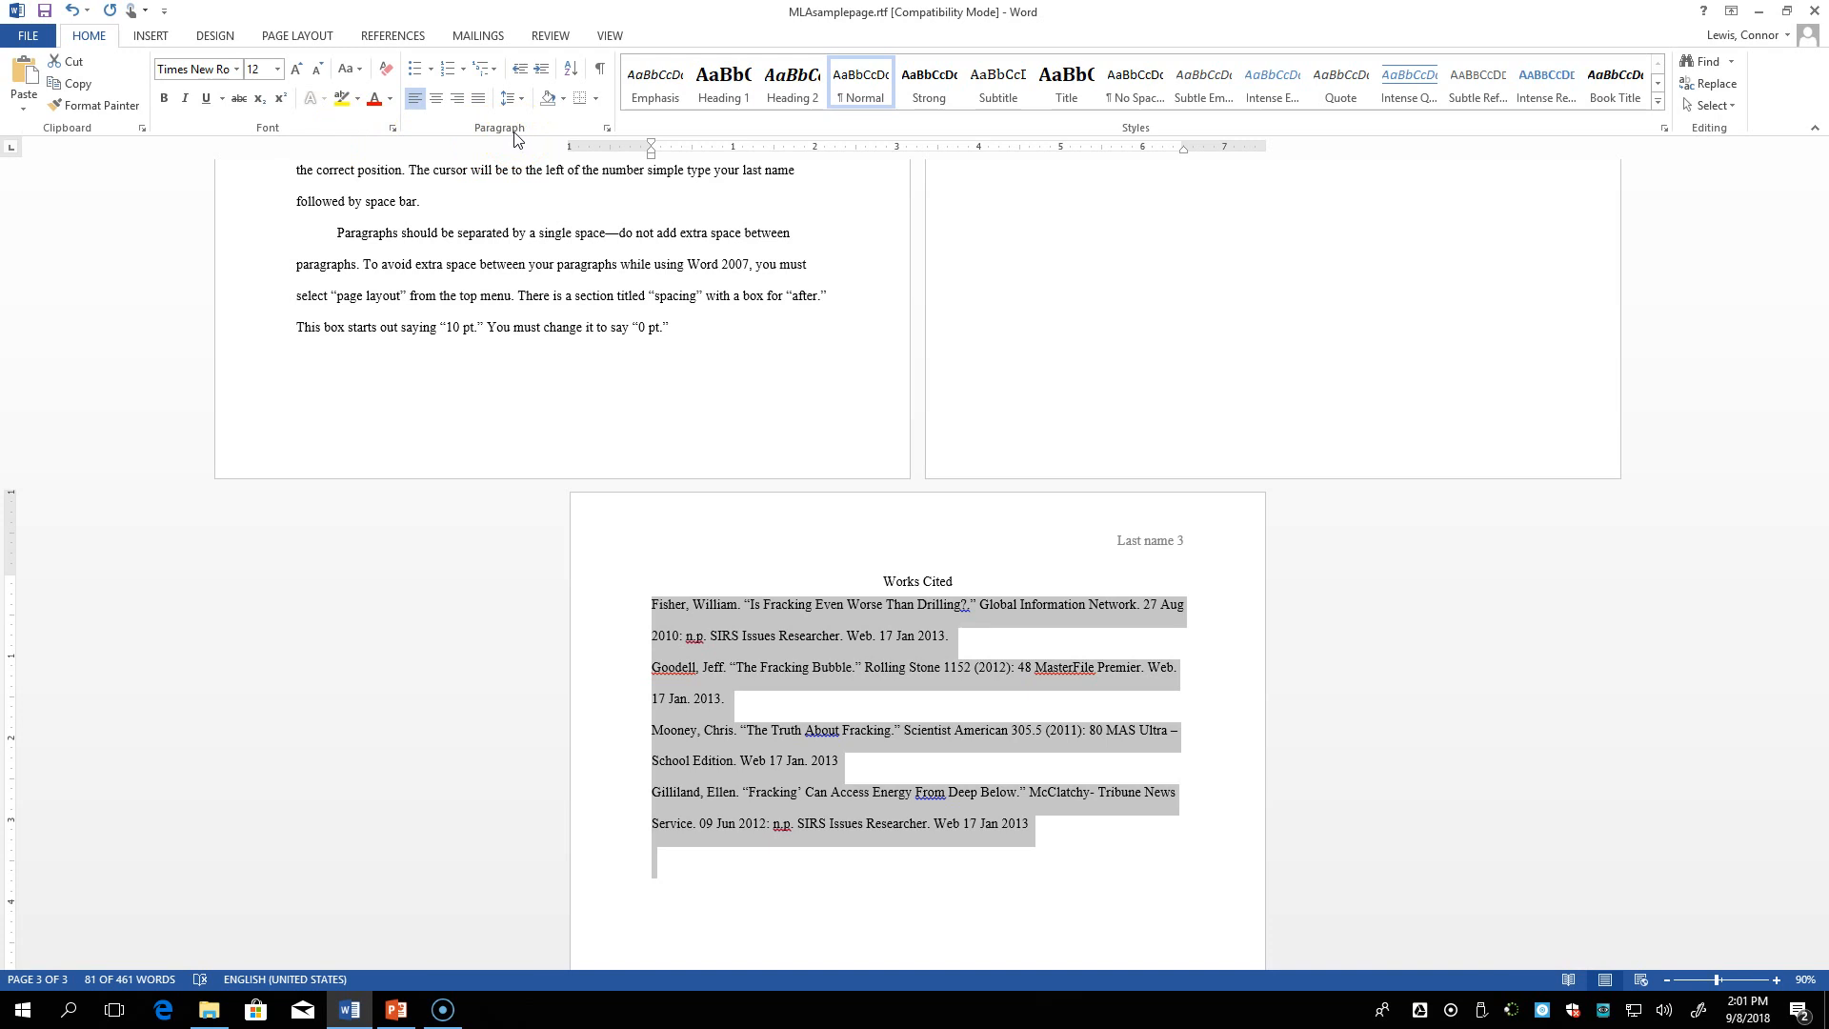
left_click(570, 72)
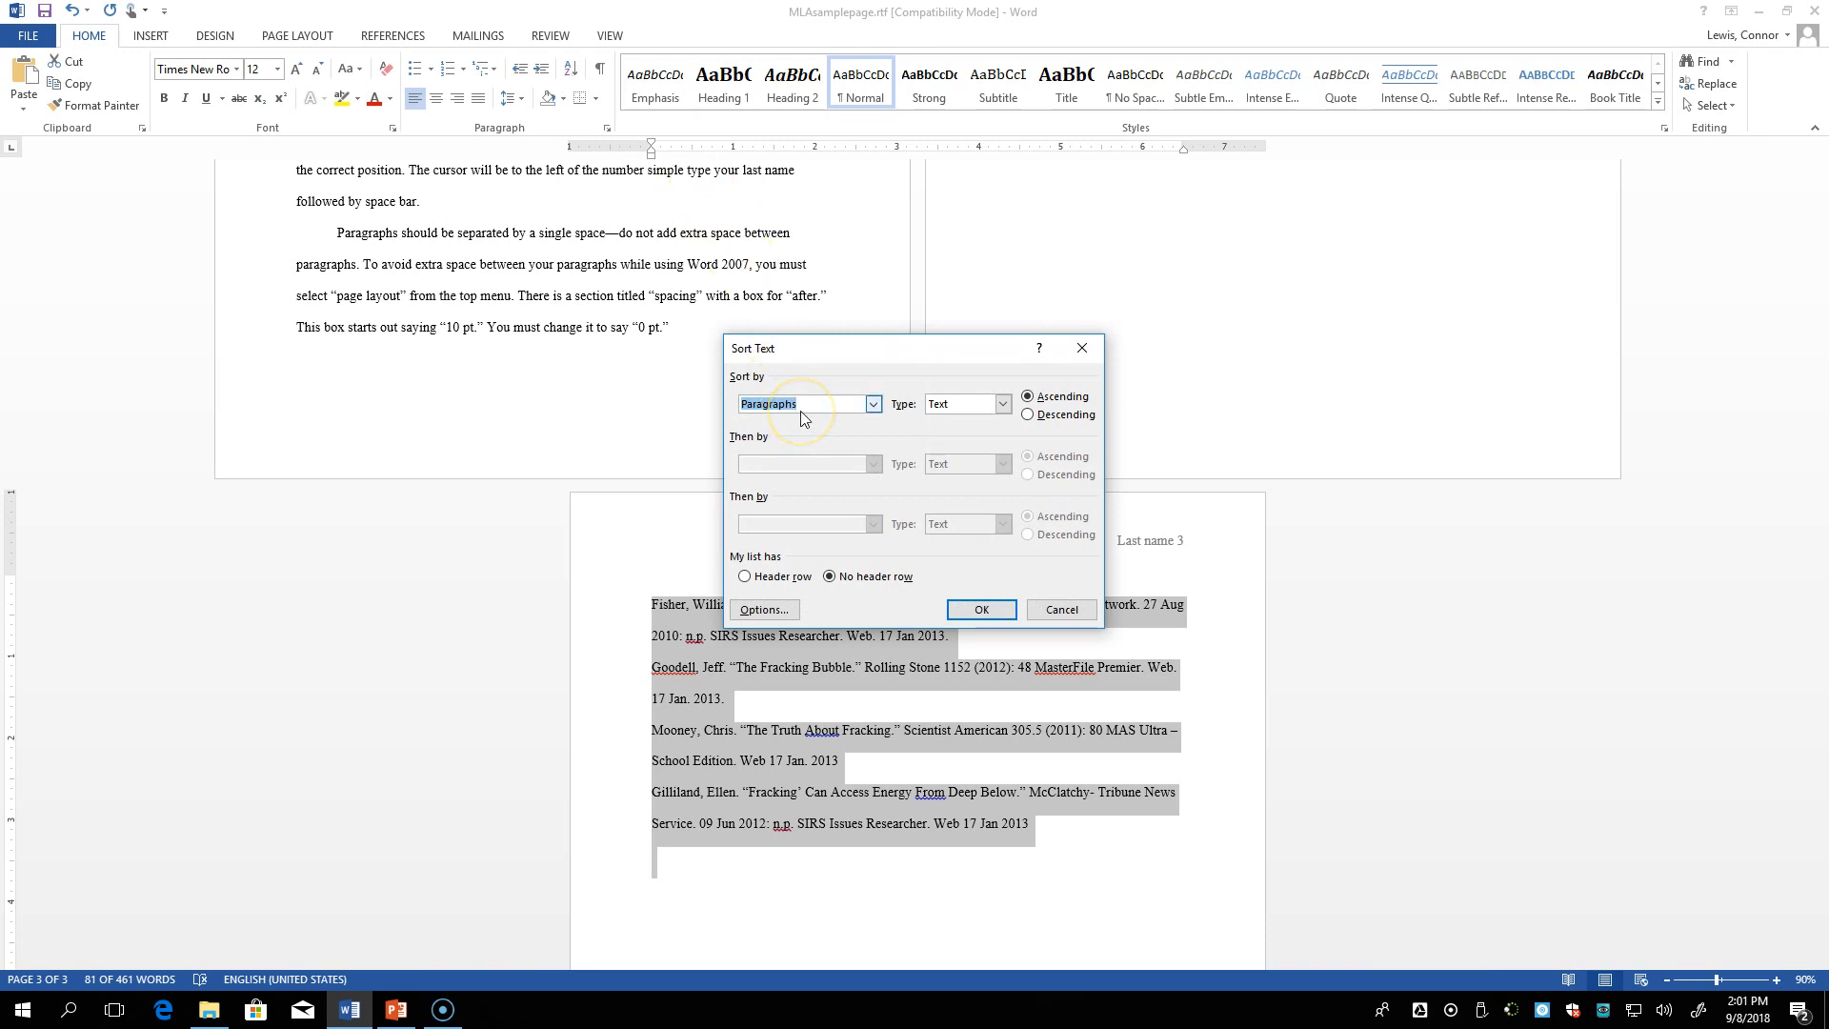
left_click(982, 610)
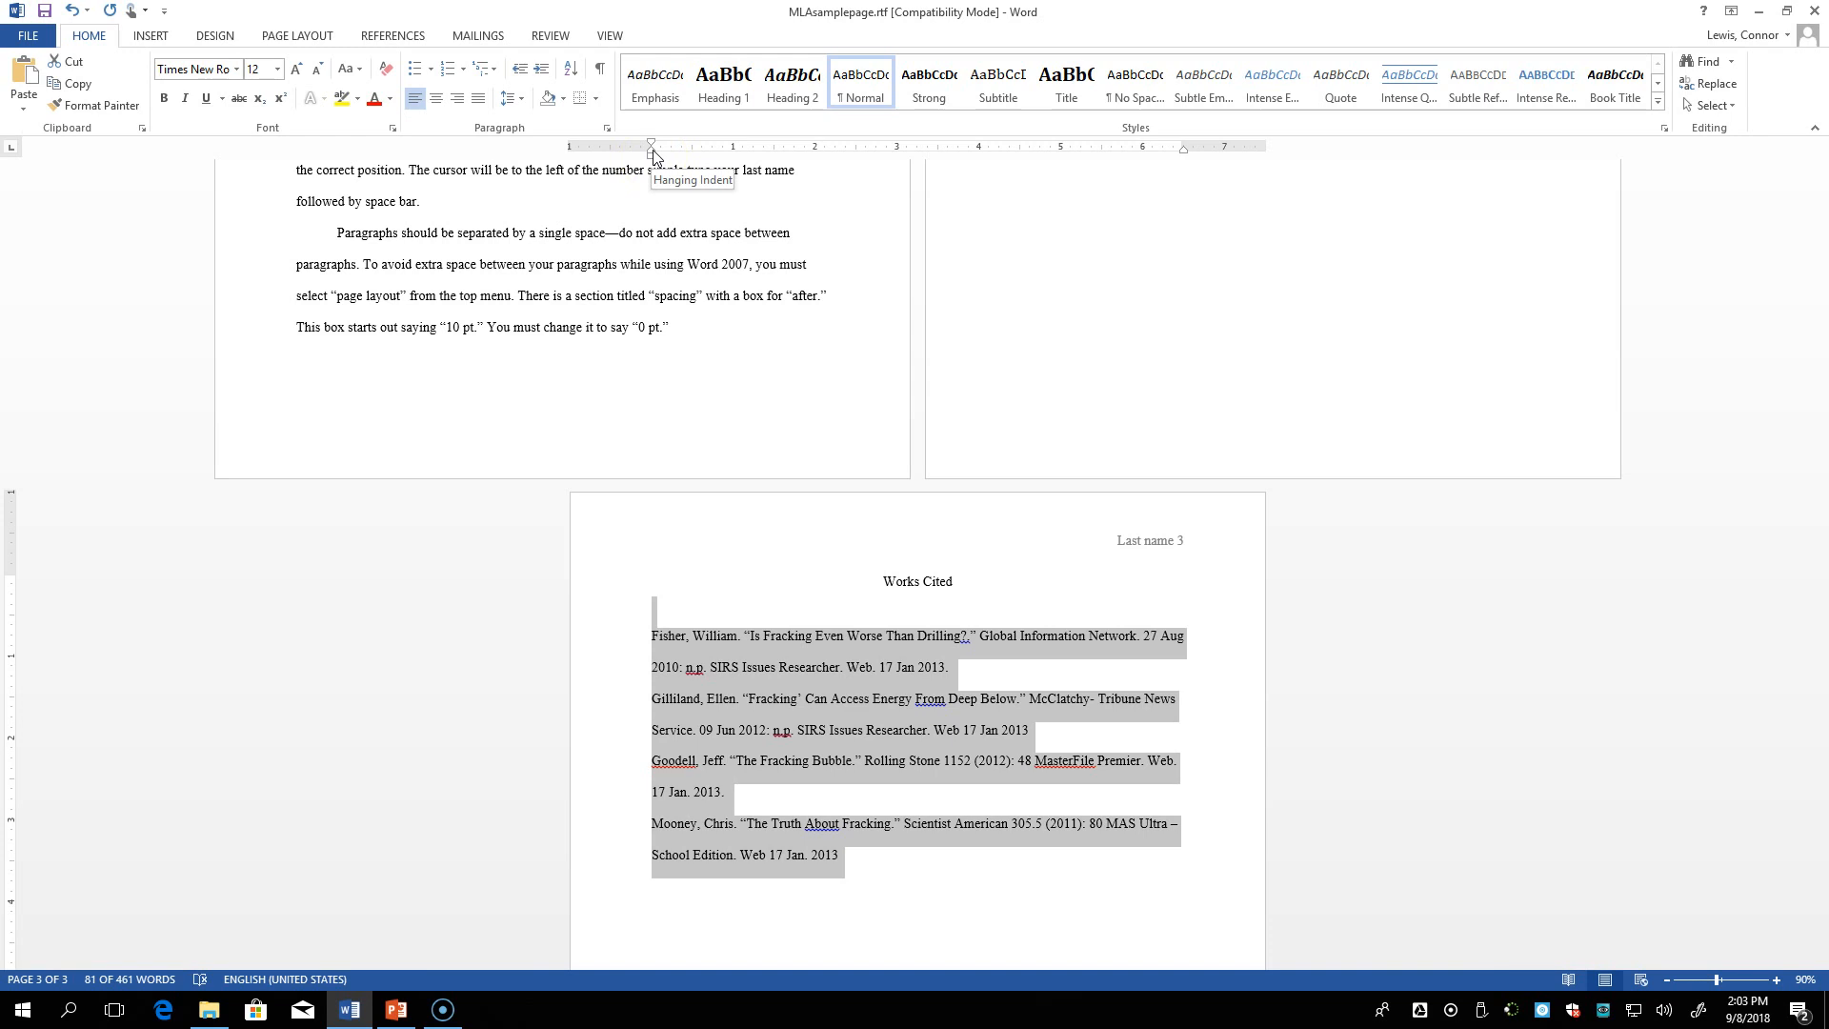
left_click_drag(652, 150, 653, 153)
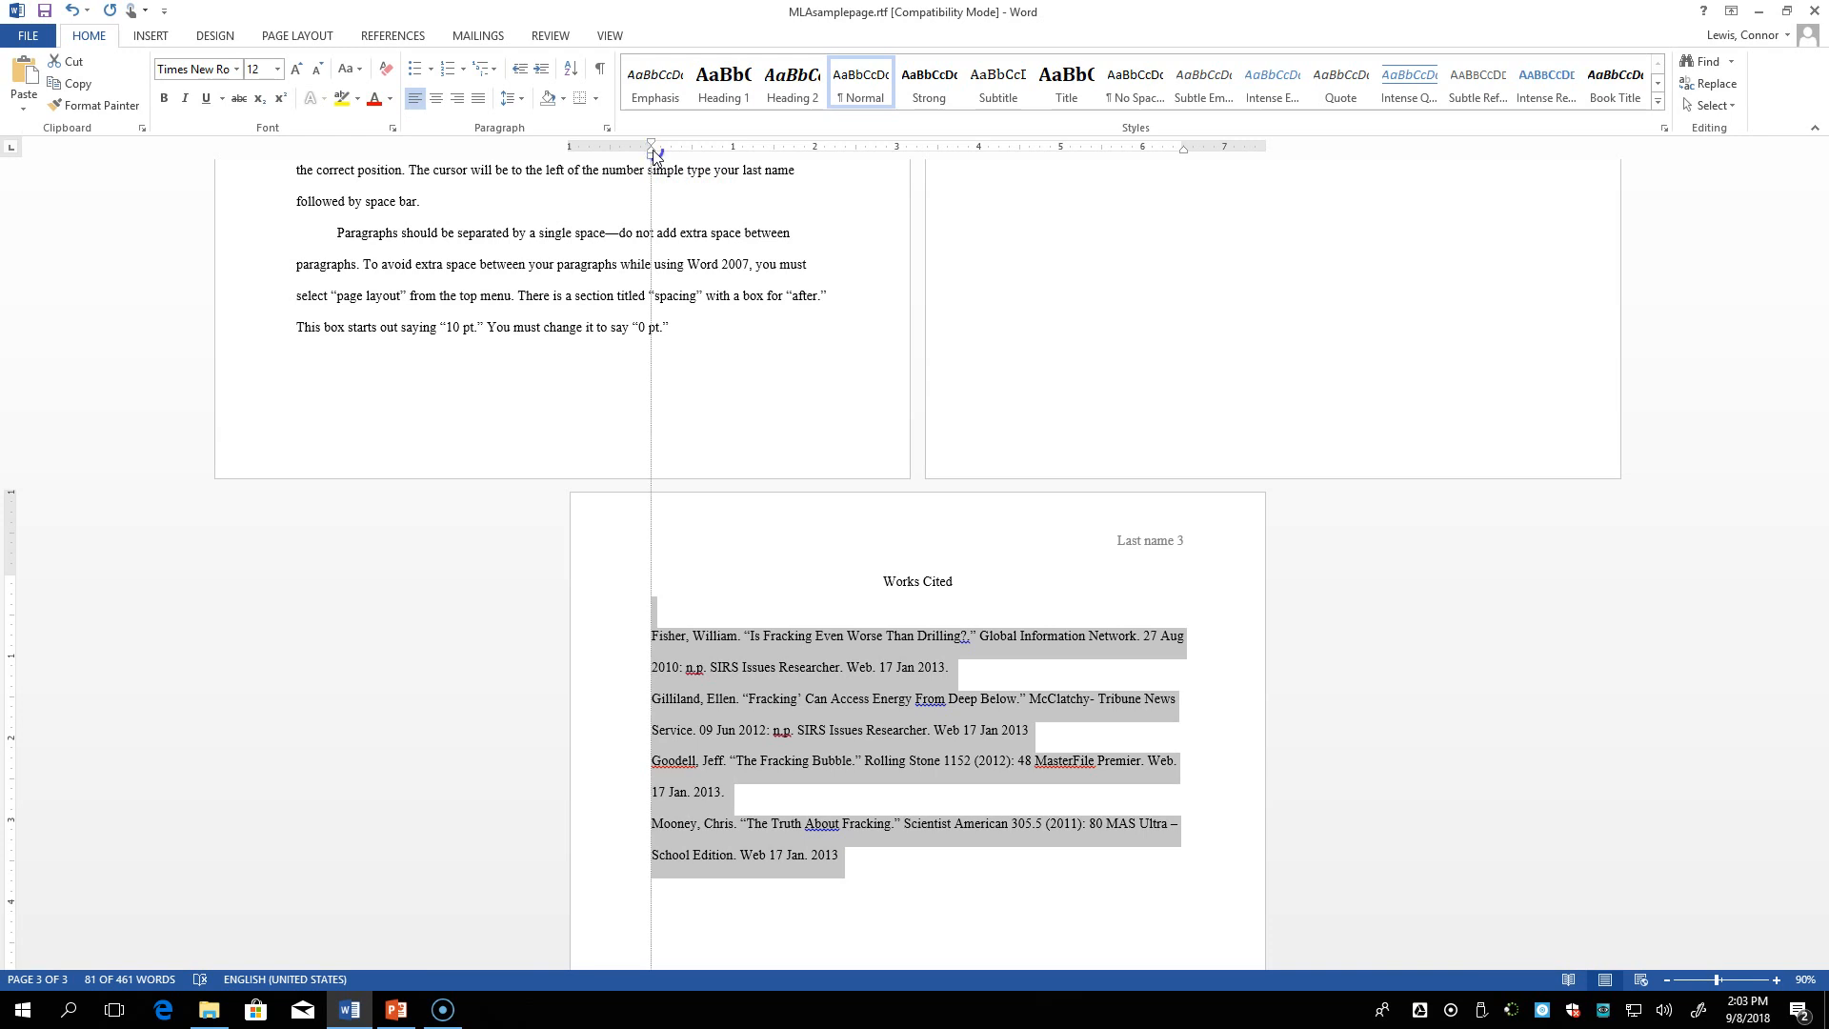
left_click_drag(654, 154, 694, 155)
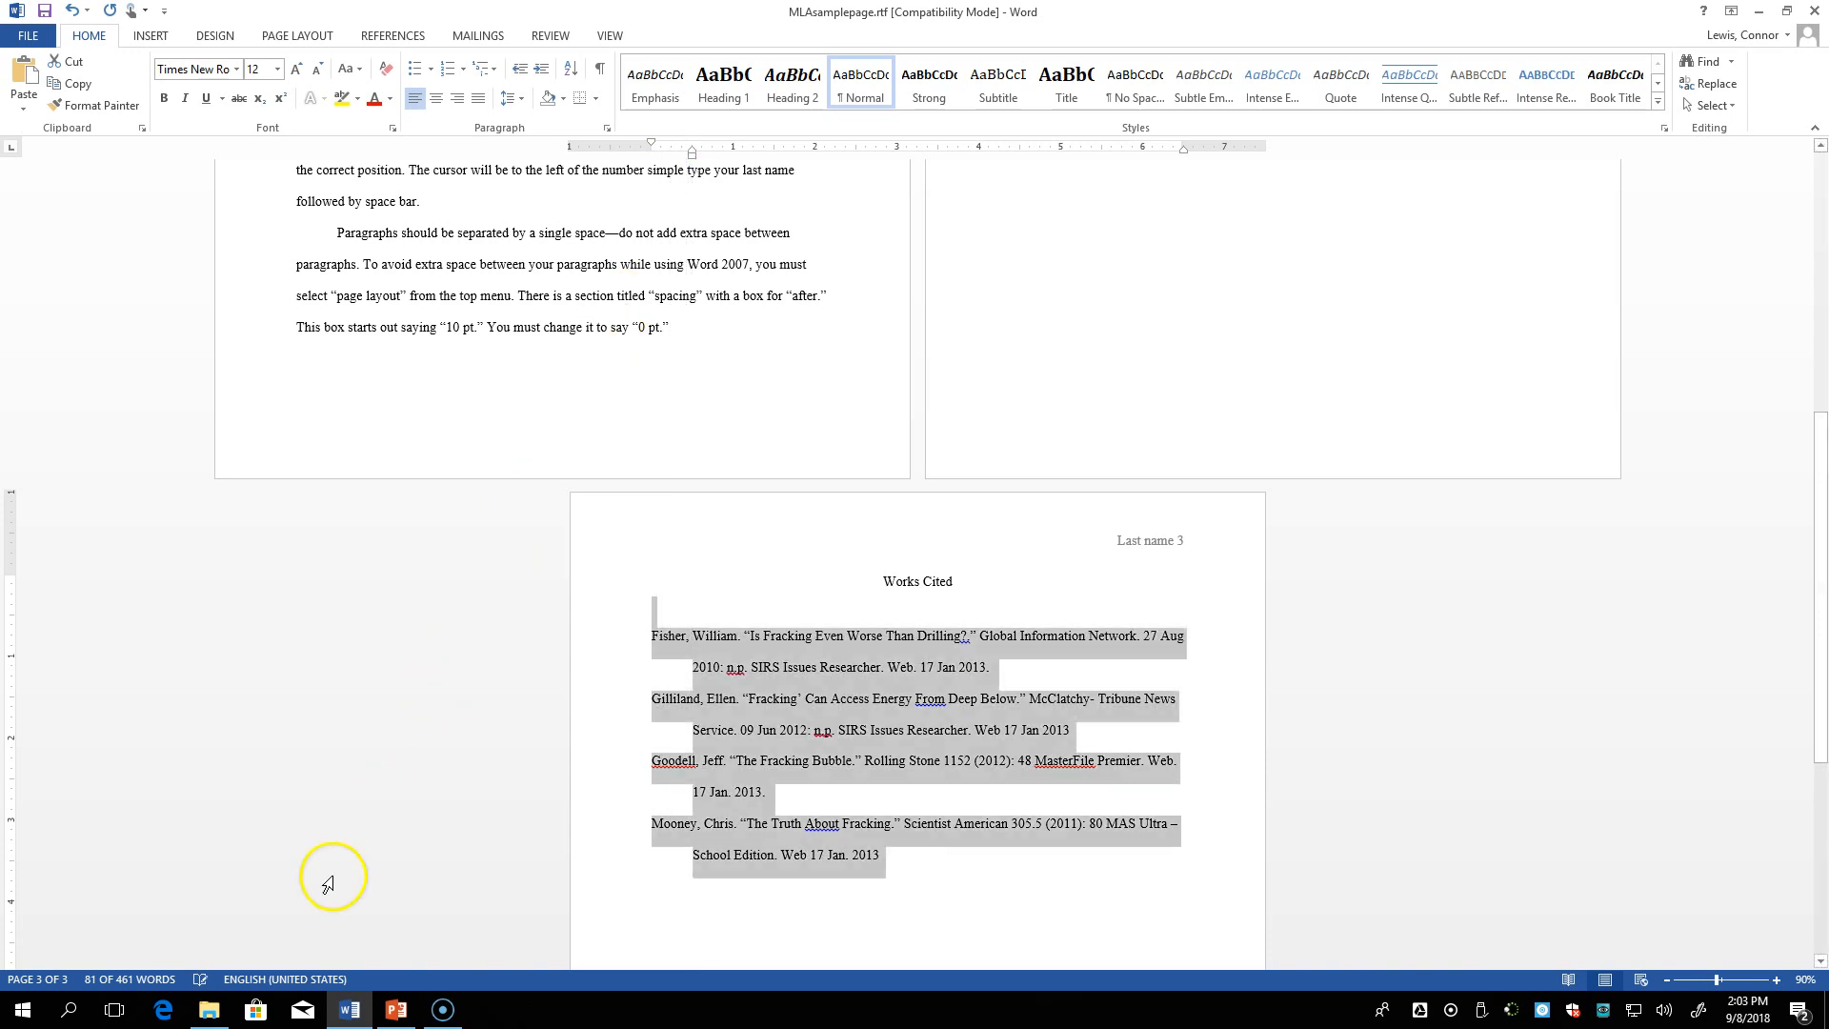